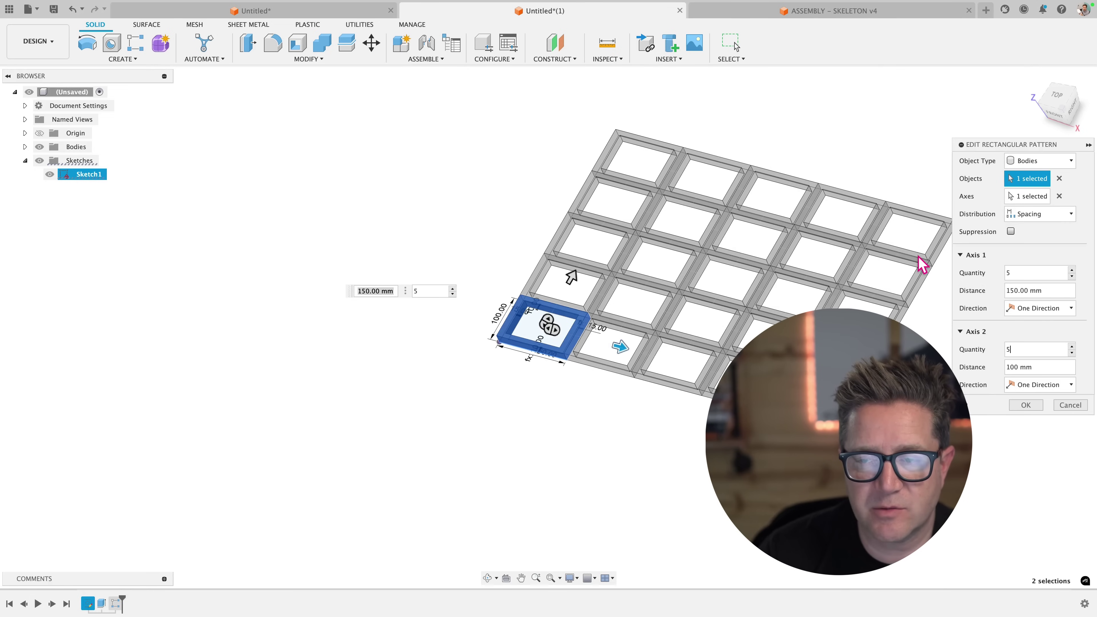
Apply the rectangular body pattern with 5 instances at 150 mm on Axis 1 and 5 at 100 mm on Axis 2
scroll(920, 260, up, 2)
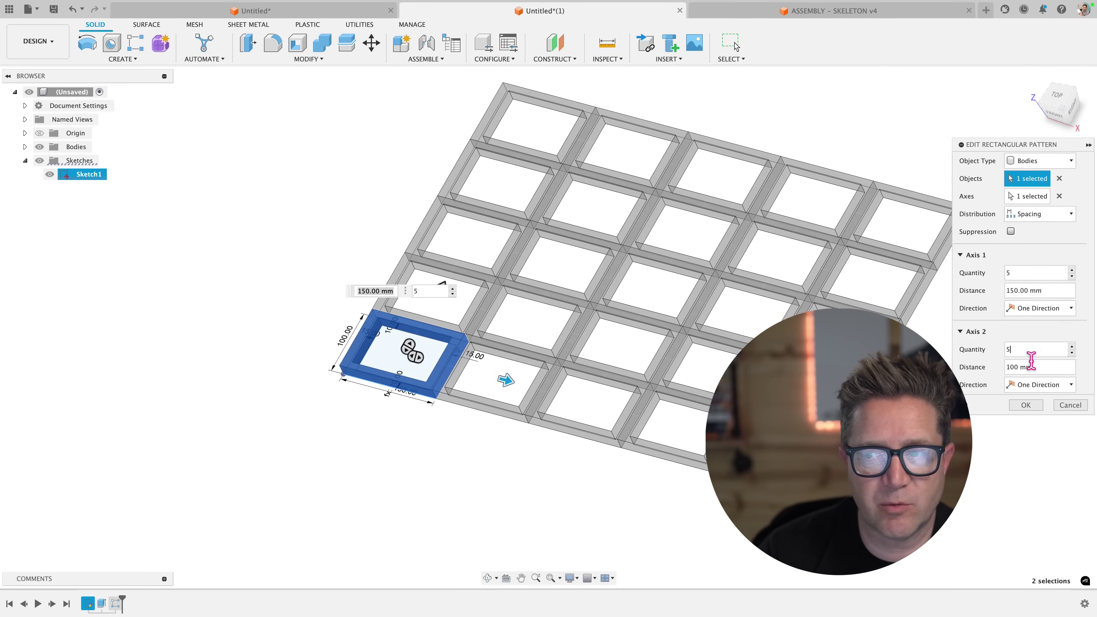
click(1036, 406)
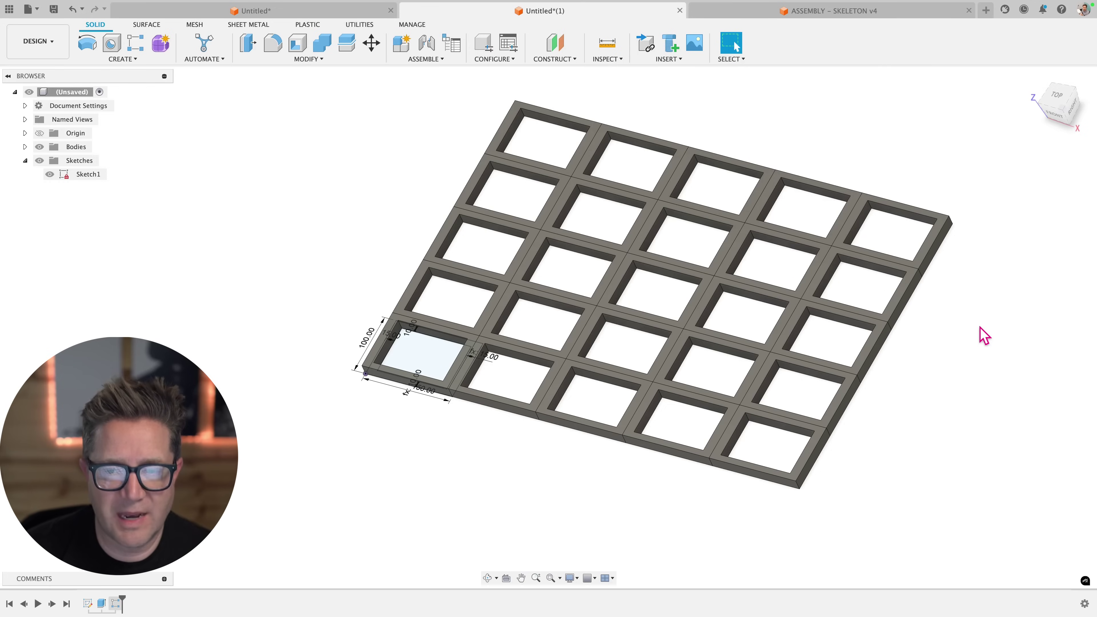
Switch to the design with the rounded plate and tube, and start a sketch on the plate's upper face
click(258, 11)
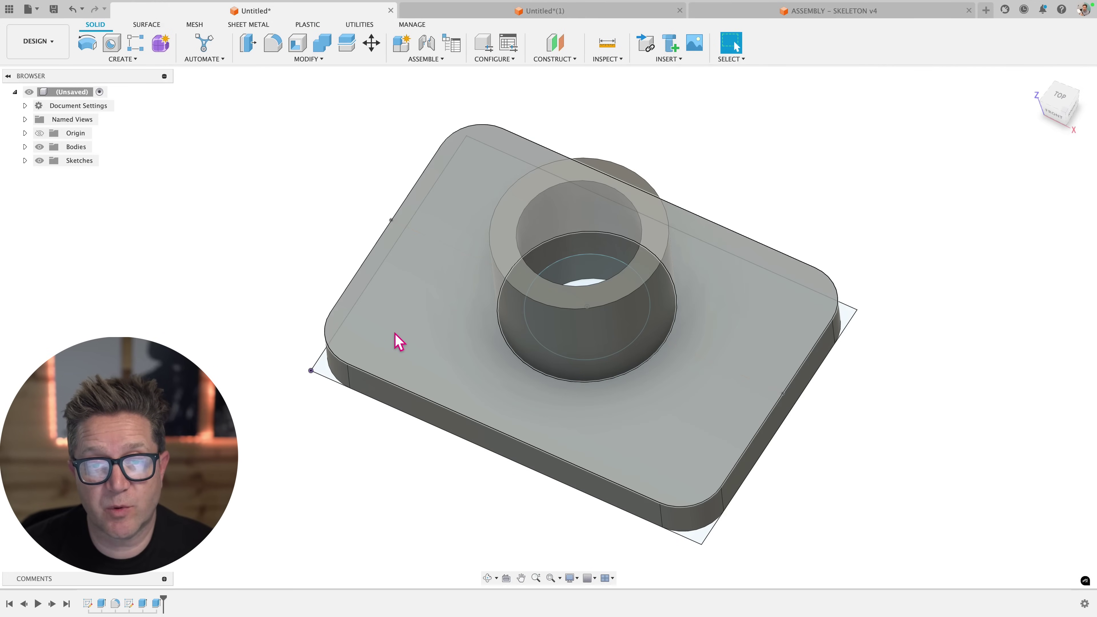
click(398, 342)
click(123, 59)
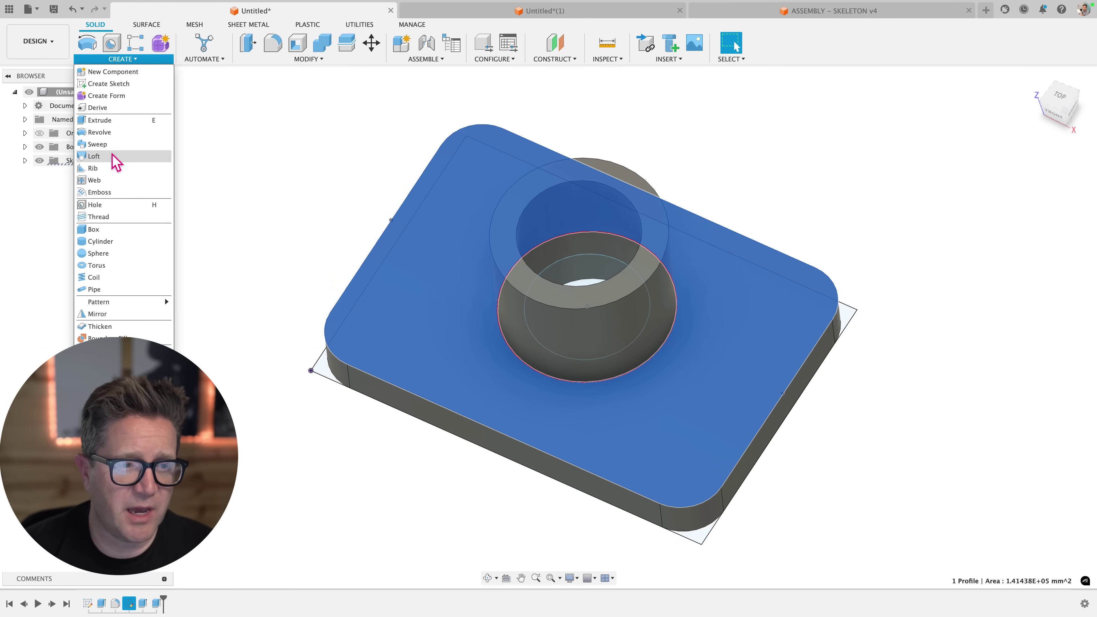
click(107, 84)
mouse_move(615, 225)
middle_down()
mouse_move(612, 213)
mouse_move(412, 301)
mouse_move(337, 375)
middle_up()
click(314, 419)
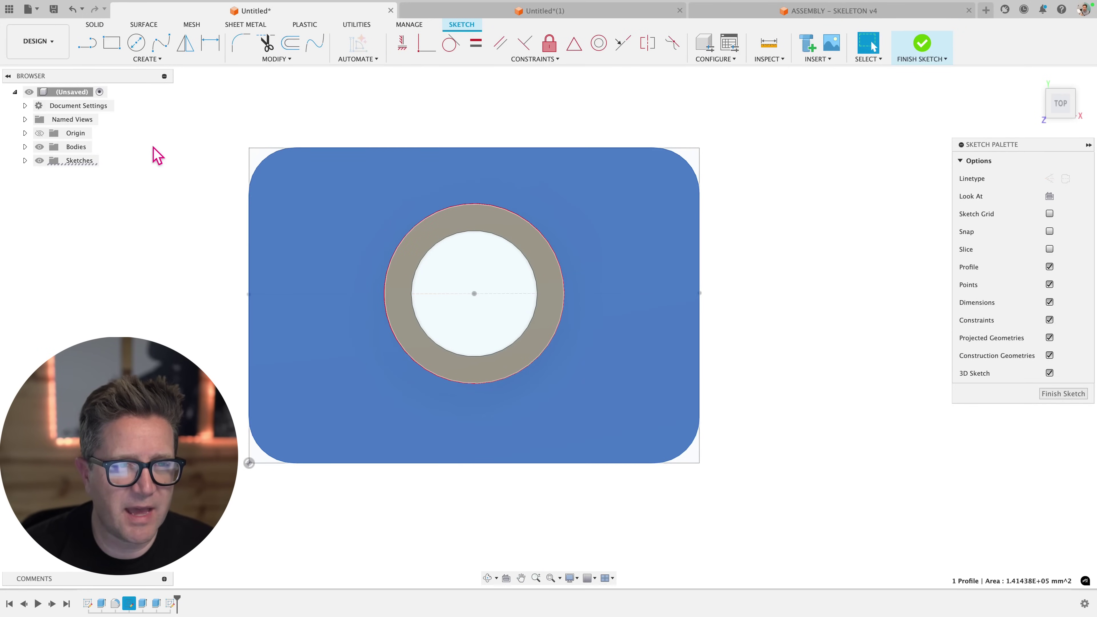
Sketch a circle near the plate's front-left corner and set its diameter to 50 mm
click(136, 42)
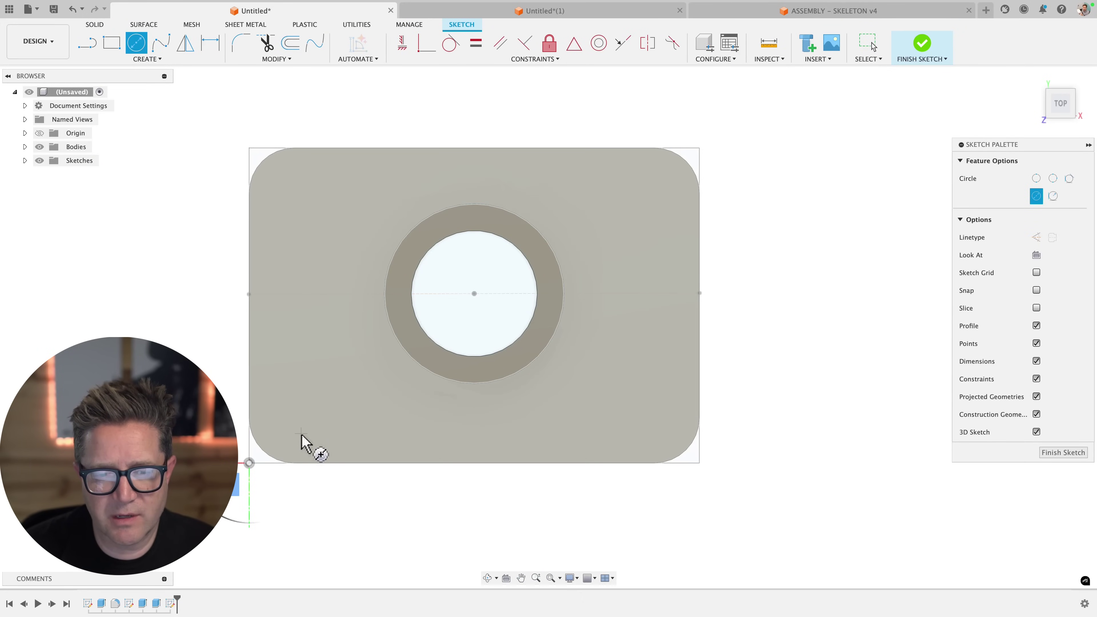
click(301, 432)
click(311, 459)
key(d)
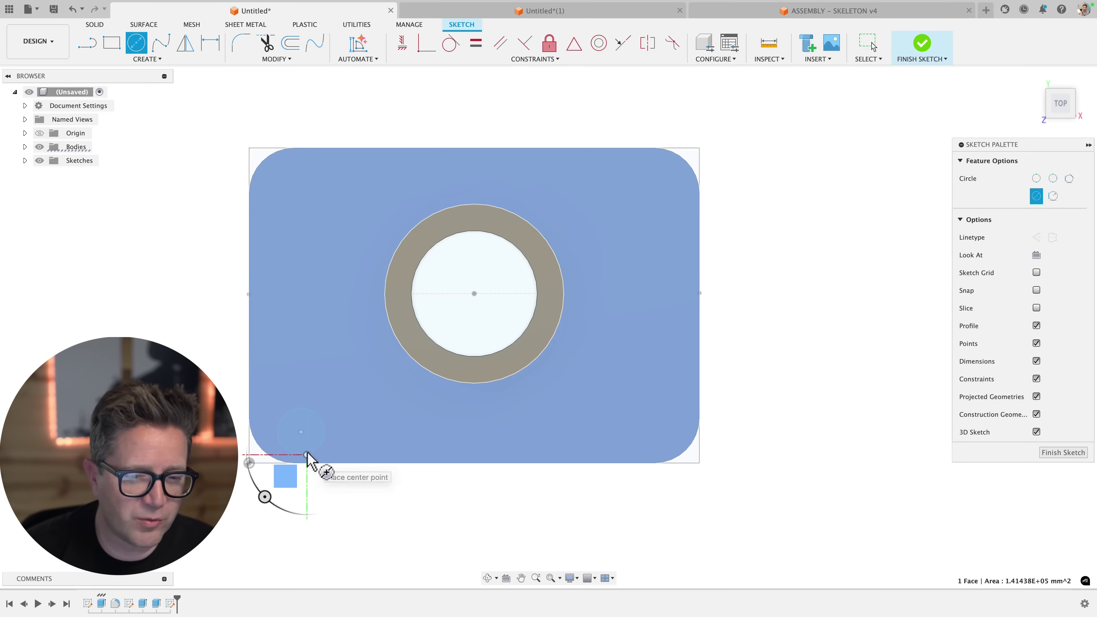
scroll(309, 454, up, 2)
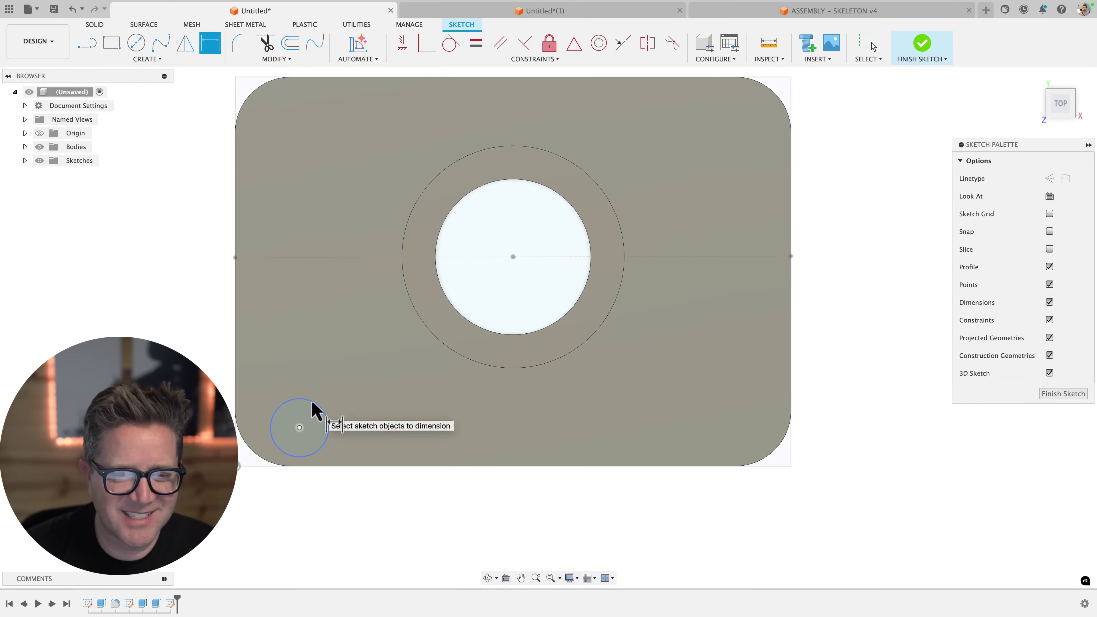
click(313, 416)
click(328, 375)
text(50)
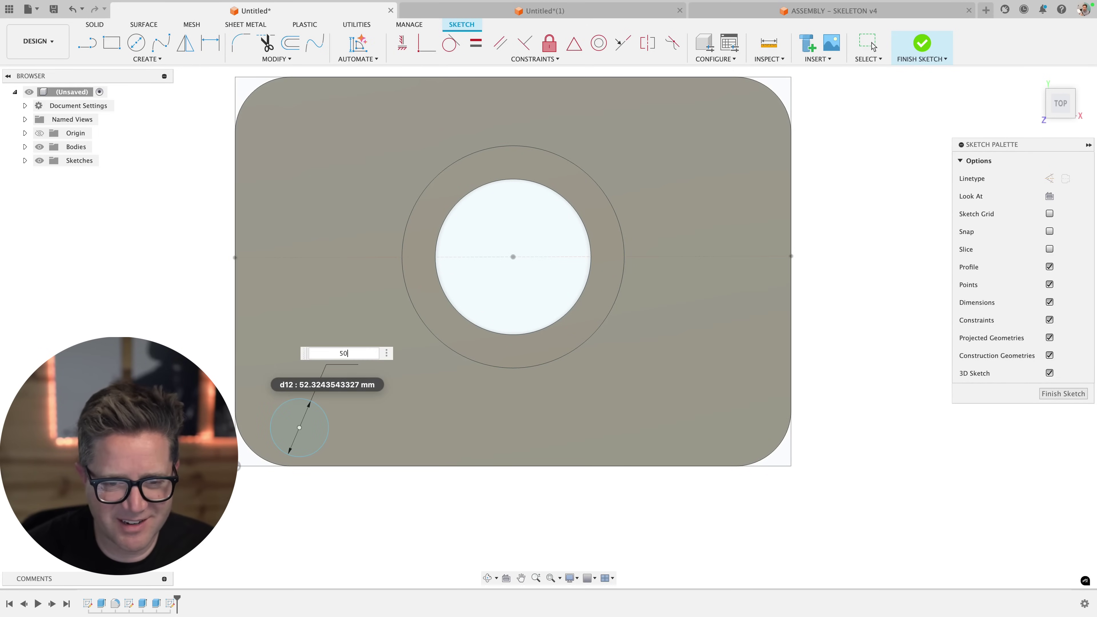
key(Return)
Move the 50 mm circle by its center slightly farther from the plate's front edge
scroll(330, 378, up, 4)
scroll(475, 393, down, 2)
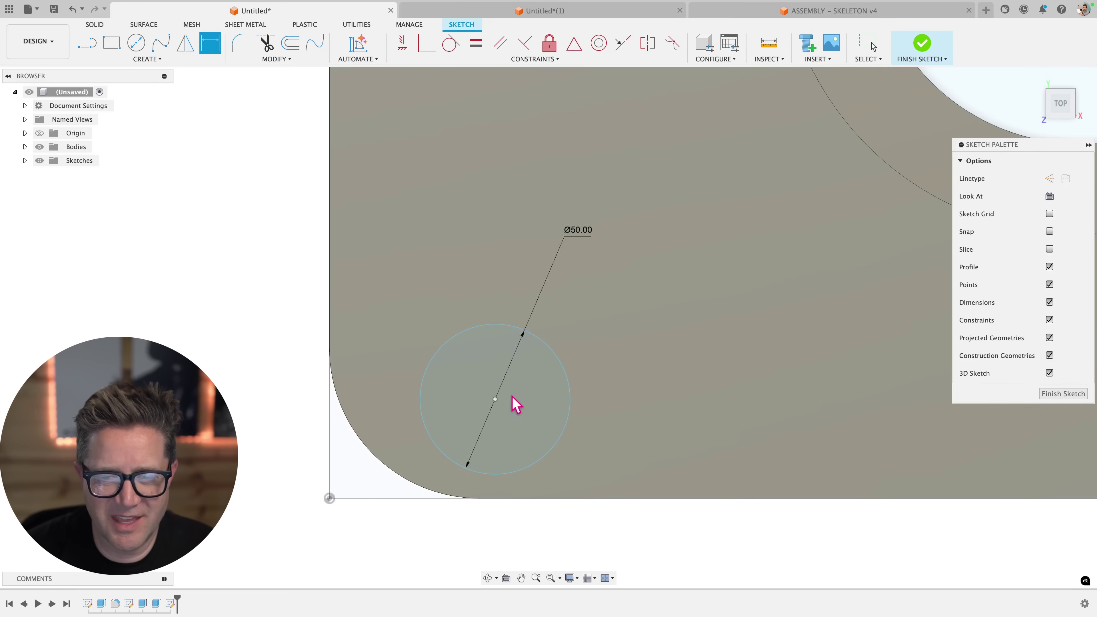
key(Escape)
drag(501, 402, 508, 362)
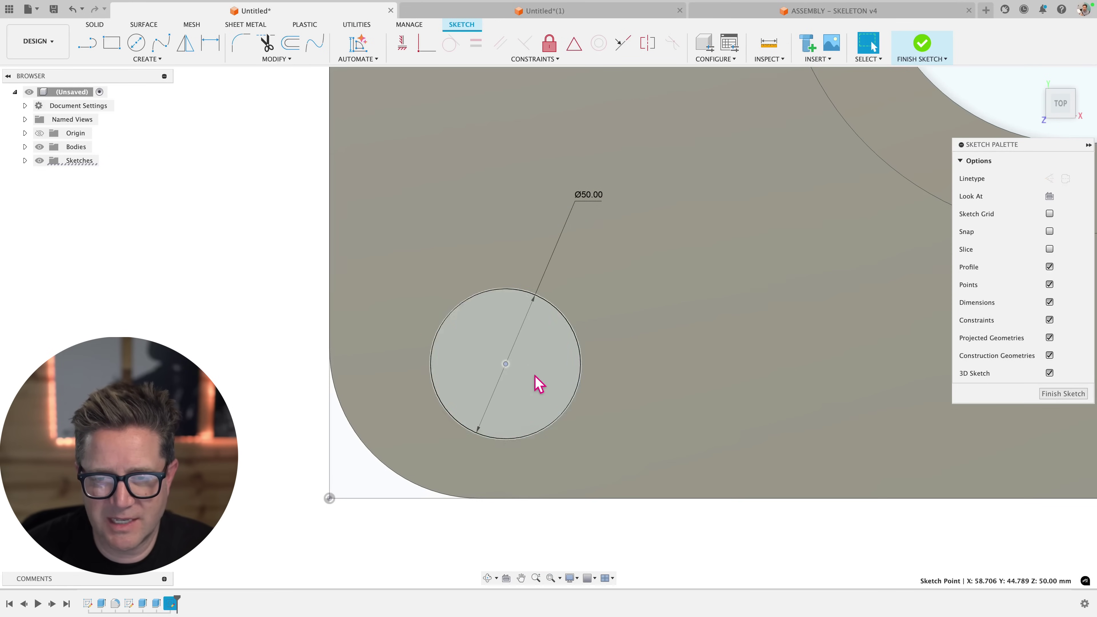
Extrude the 50 mm circle downward as a cut through the plate with the extent type All
scroll(617, 355, down, 3)
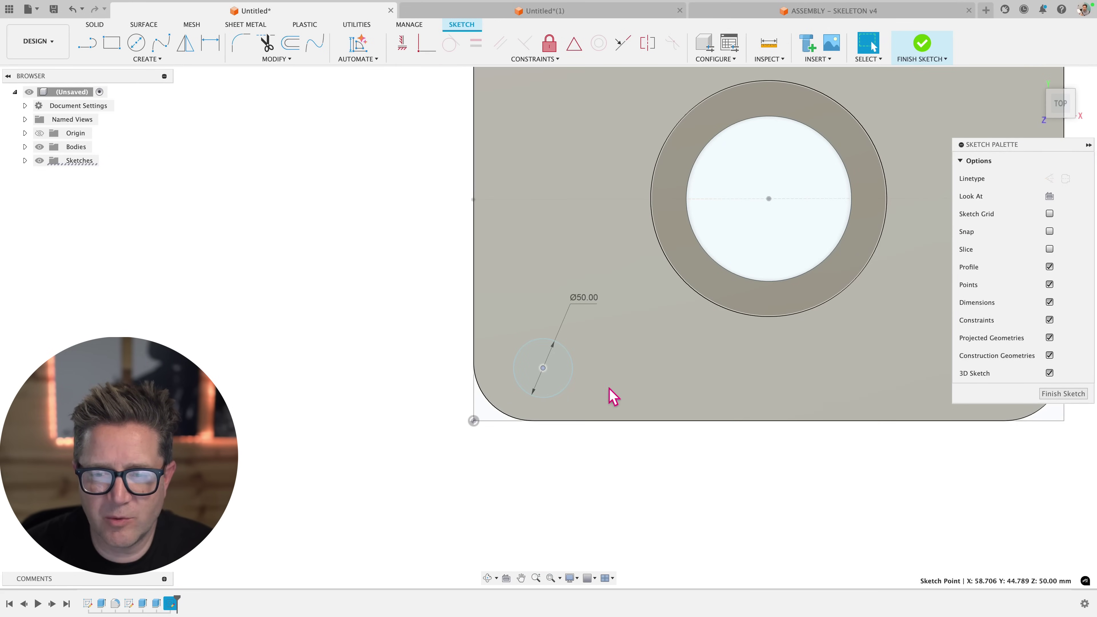
shift+middle_drag(607, 397, 613, 384)
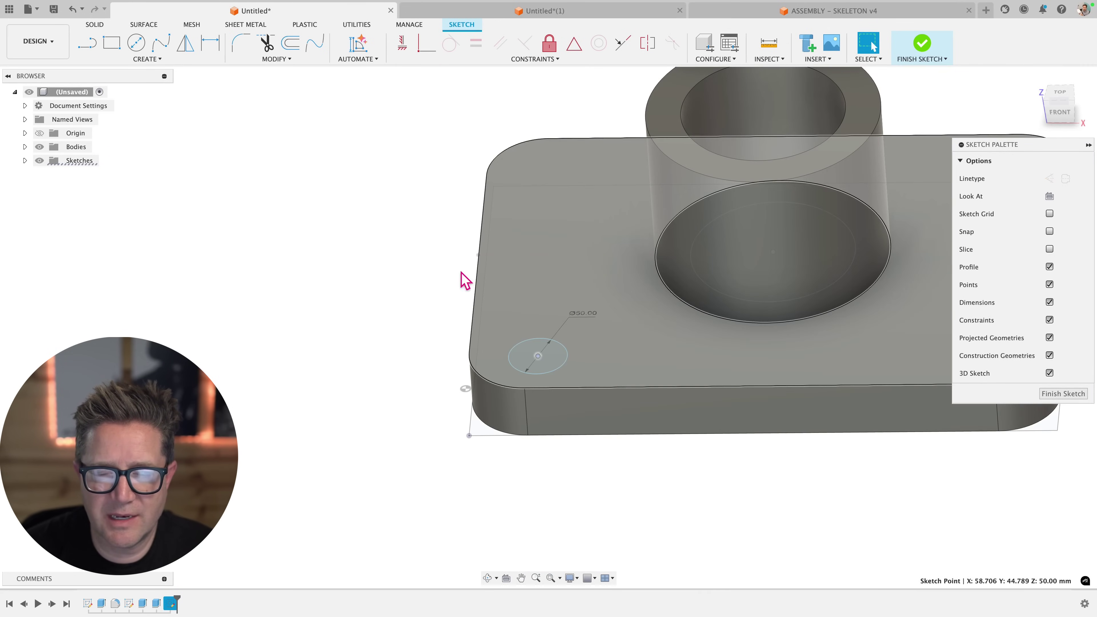
key(e)
click(532, 348)
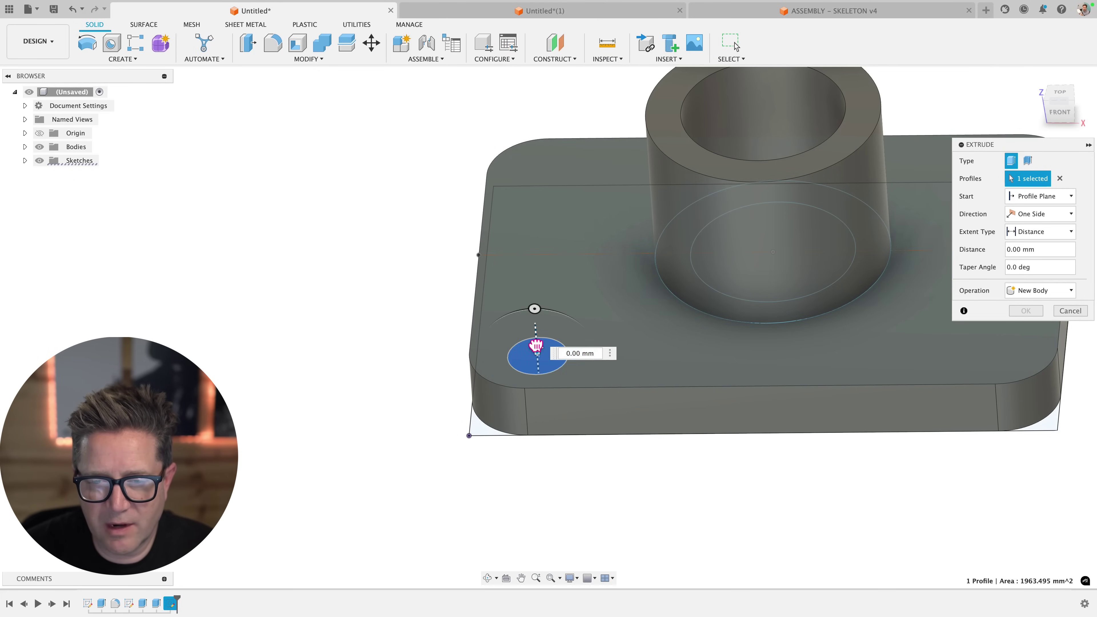
drag(535, 346, 546, 495)
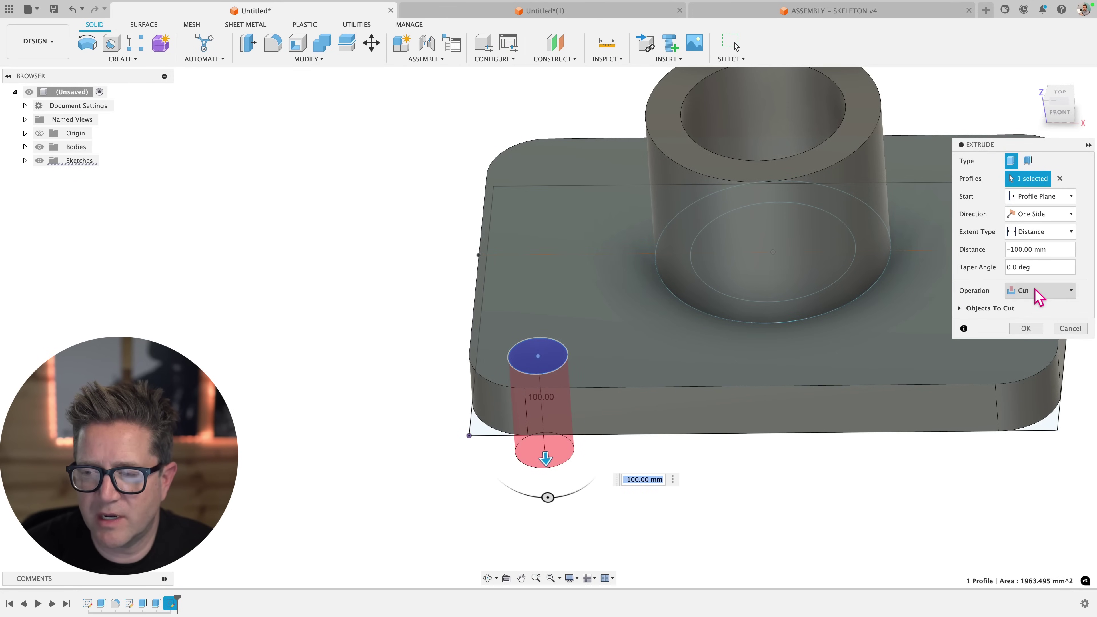
click(1040, 233)
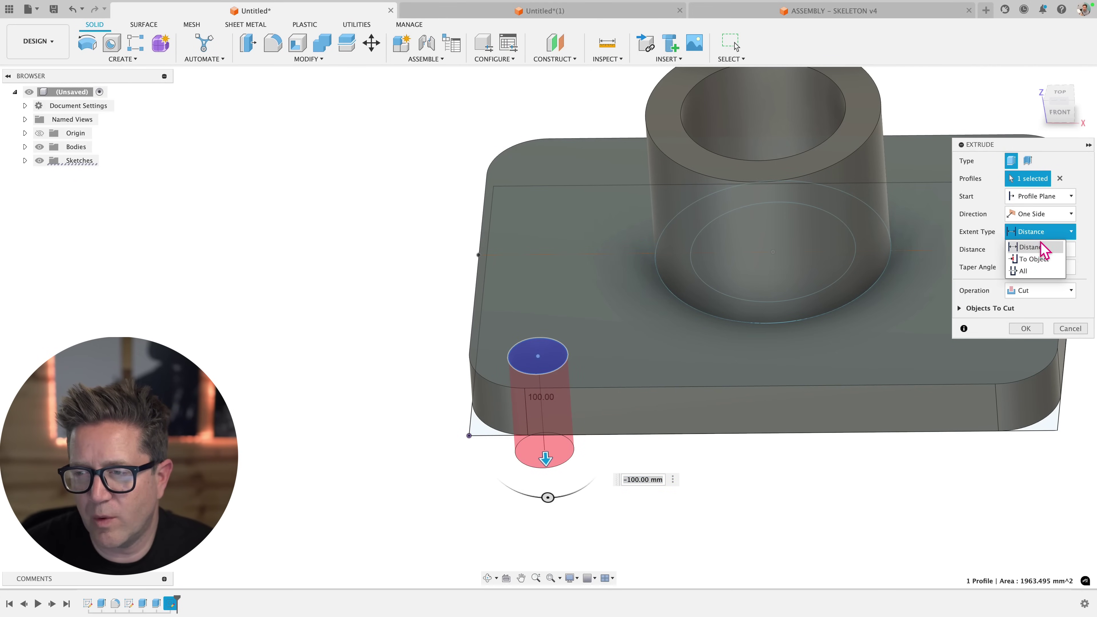
click(1023, 270)
click(1025, 329)
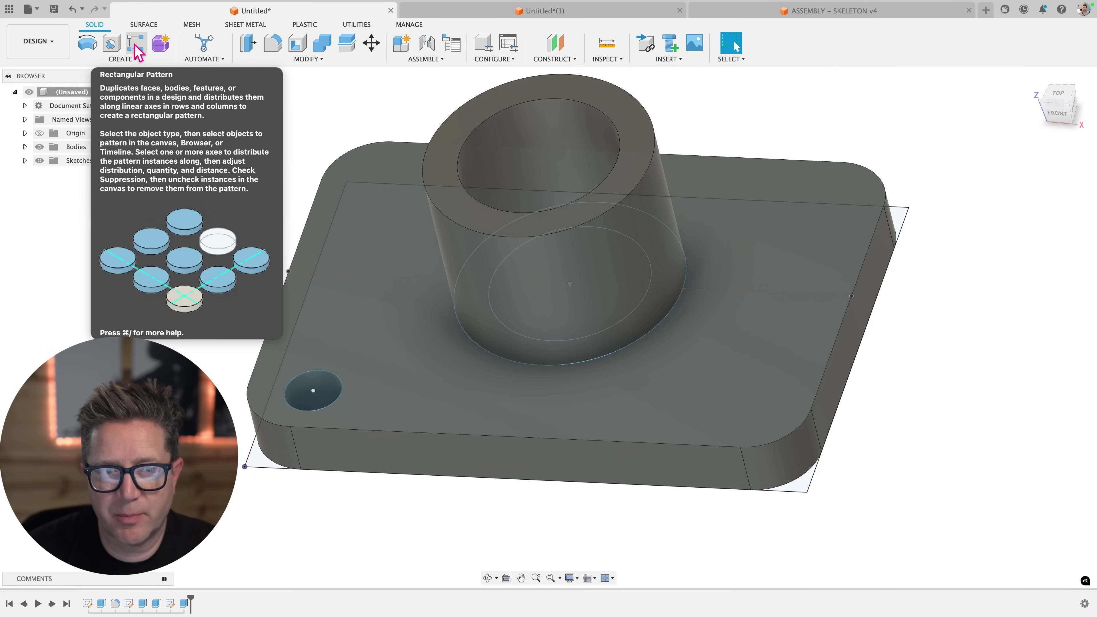
Start a rectangular pattern with object type Features and choose the corner hole's extrude cut as the object
click(129, 60)
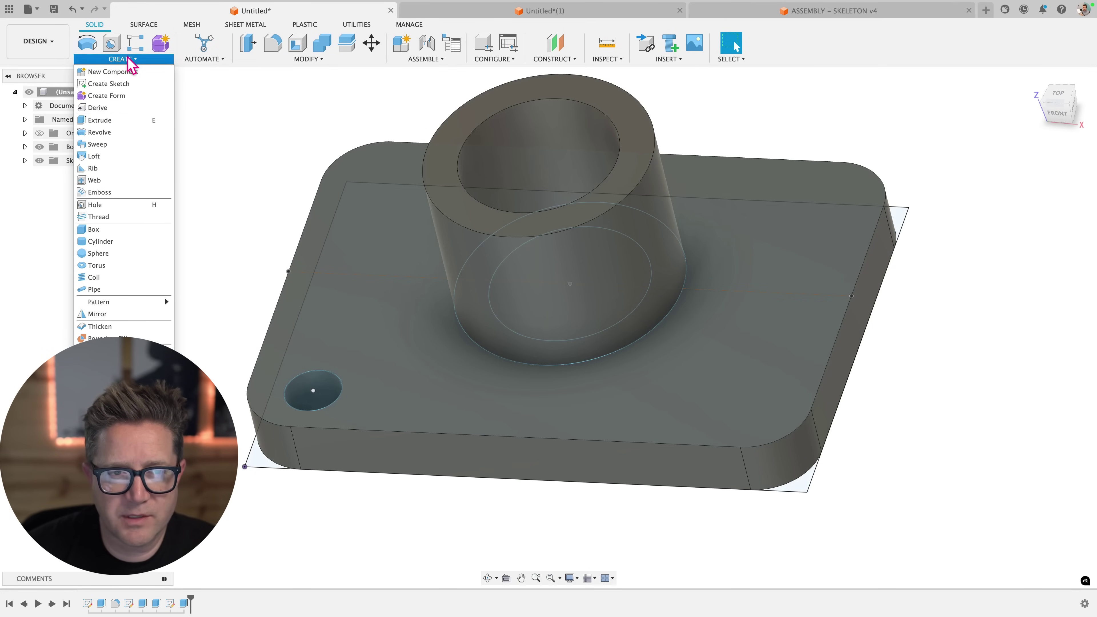
mouse_move(129, 303)
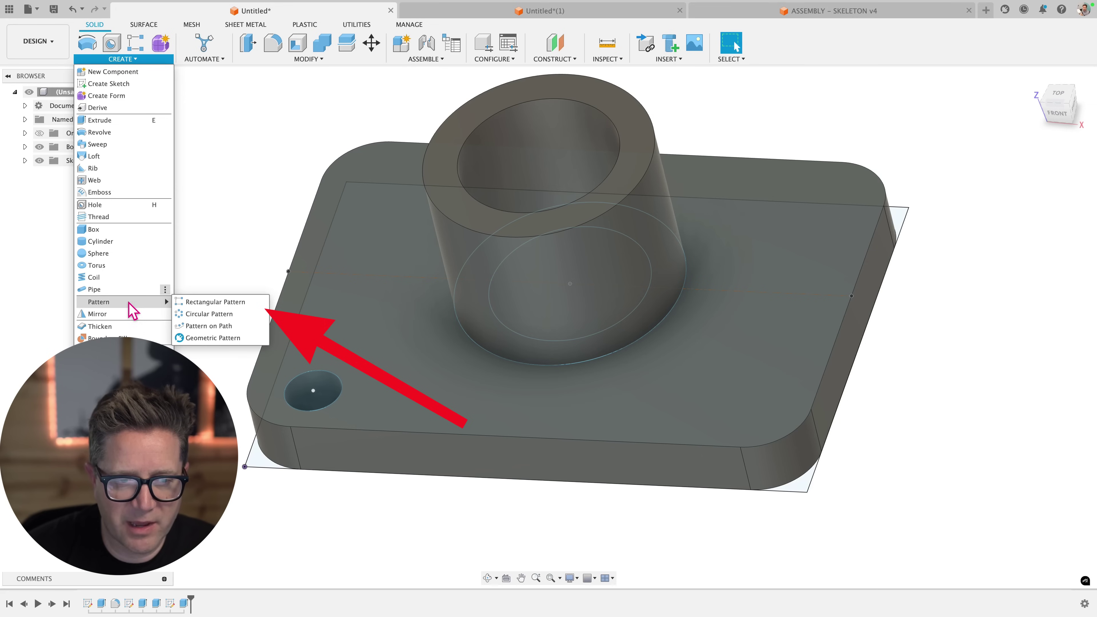
click(203, 302)
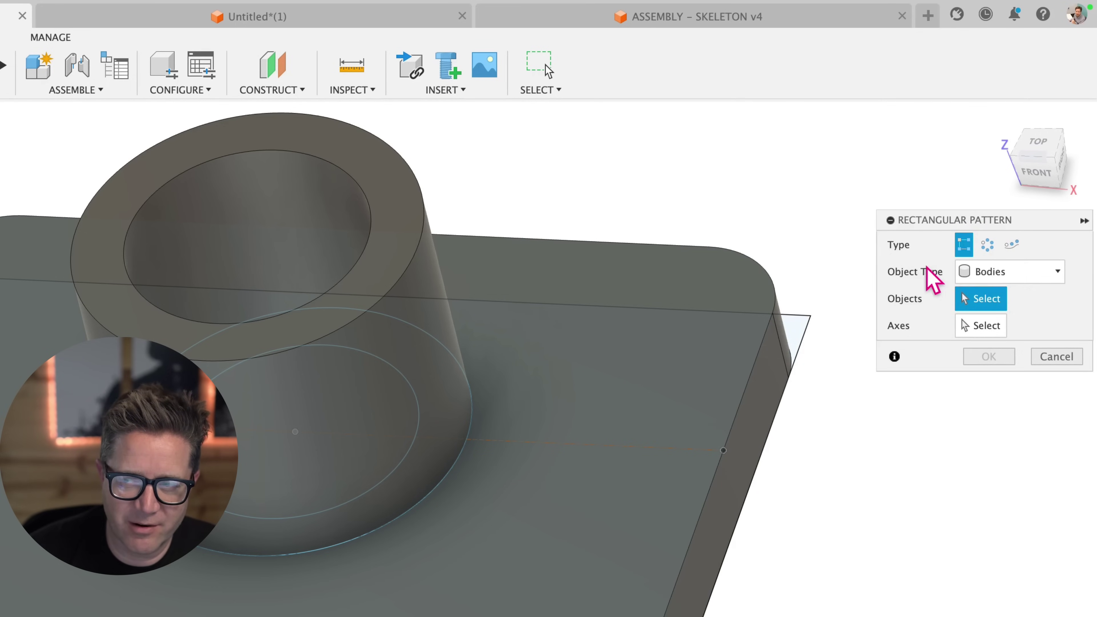
click(1001, 271)
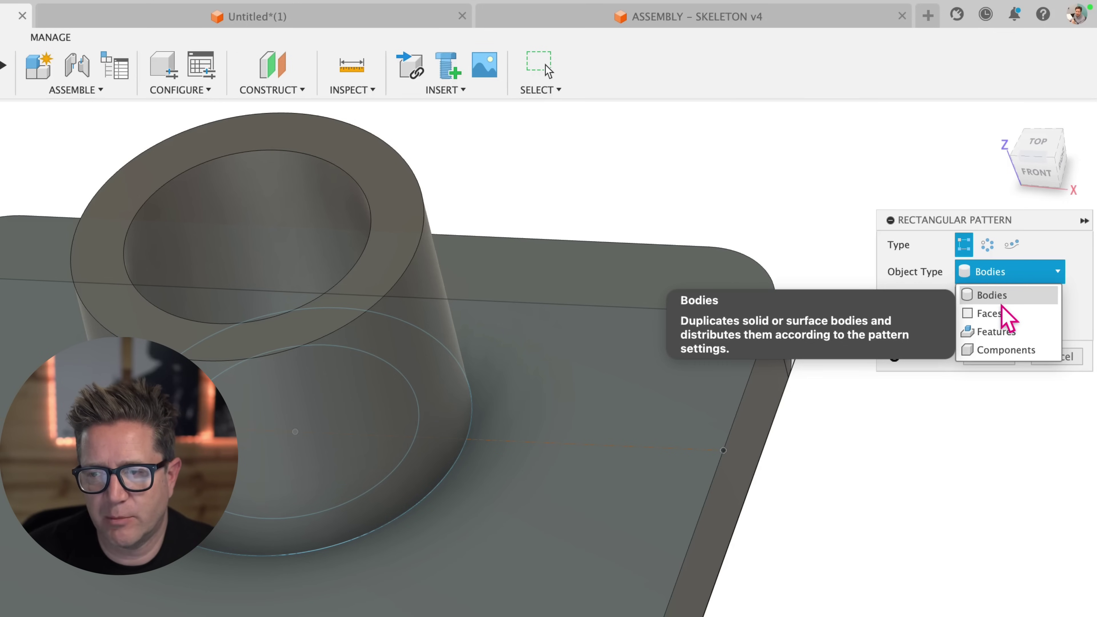
click(1002, 332)
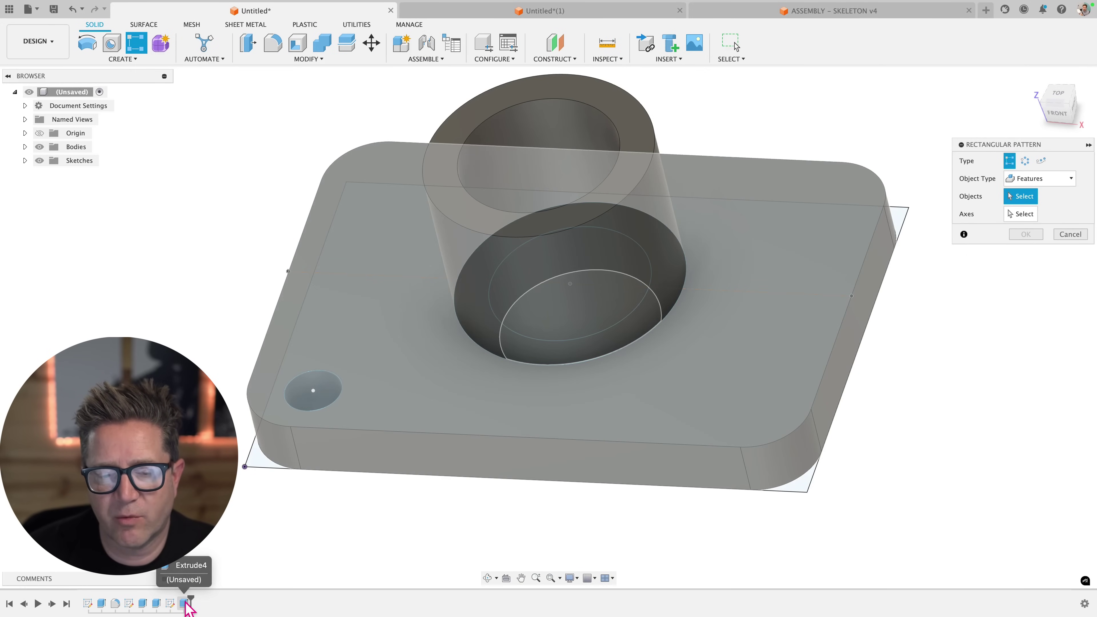
click(185, 602)
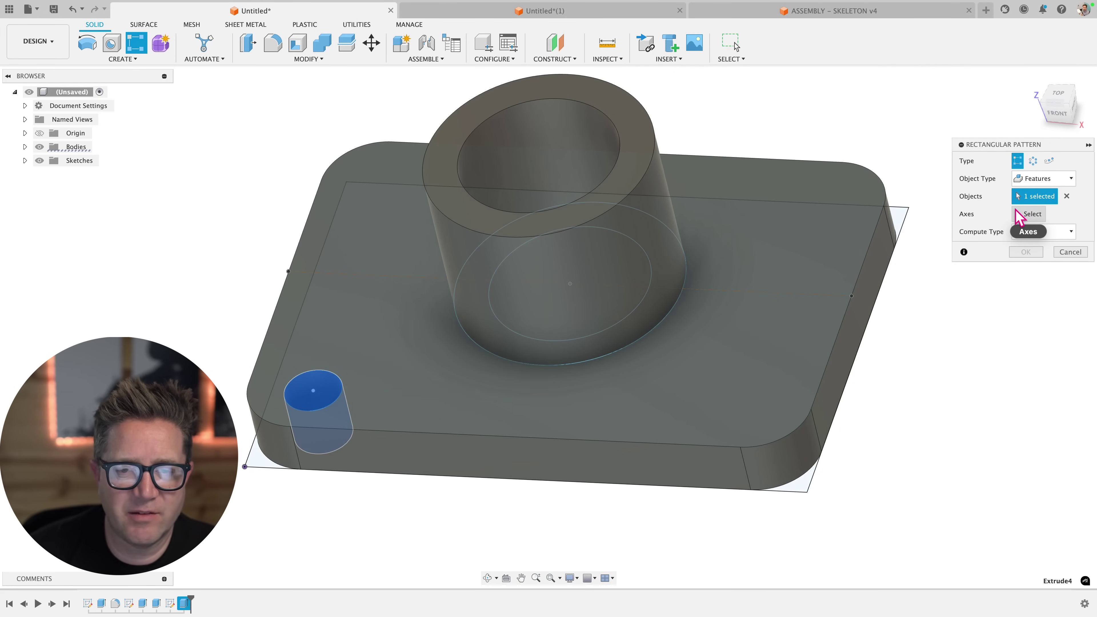
Use the plate's front edge as the pattern axis and spread the holes 120 mm along Axis 1 and 150 mm along Axis 2
click(1027, 214)
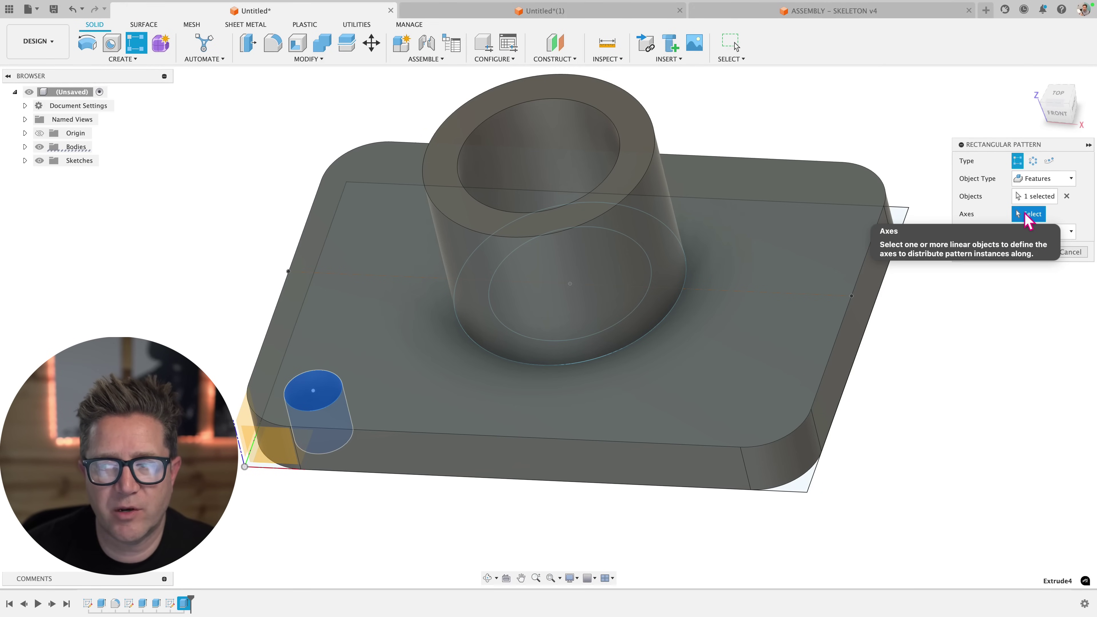
click(496, 440)
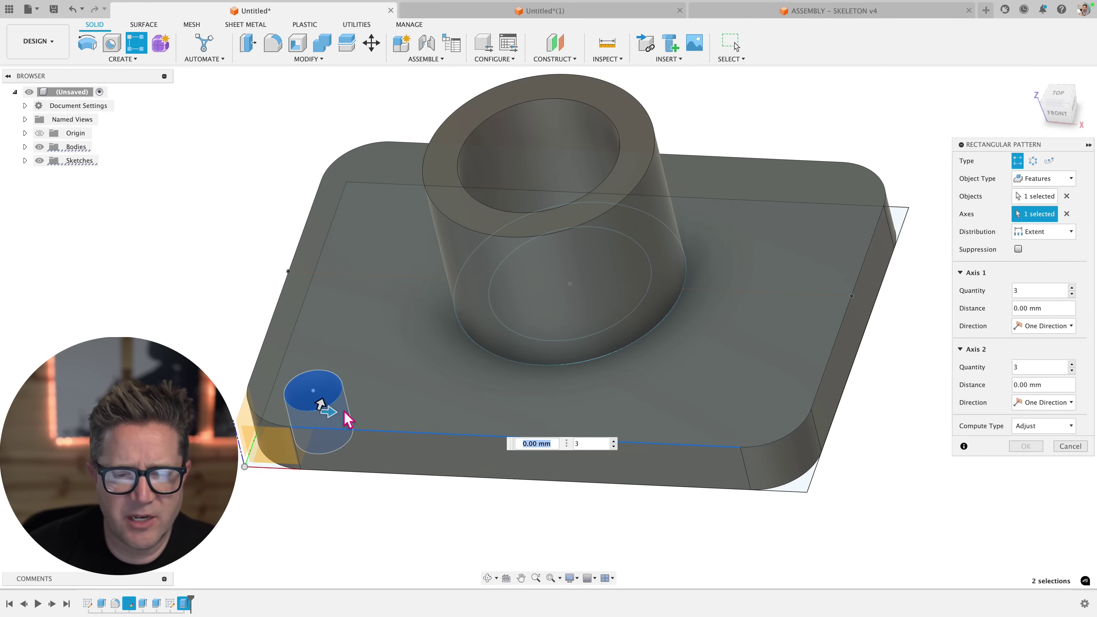
key(Tab)
drag(325, 411, 326, 412)
key(Tab)
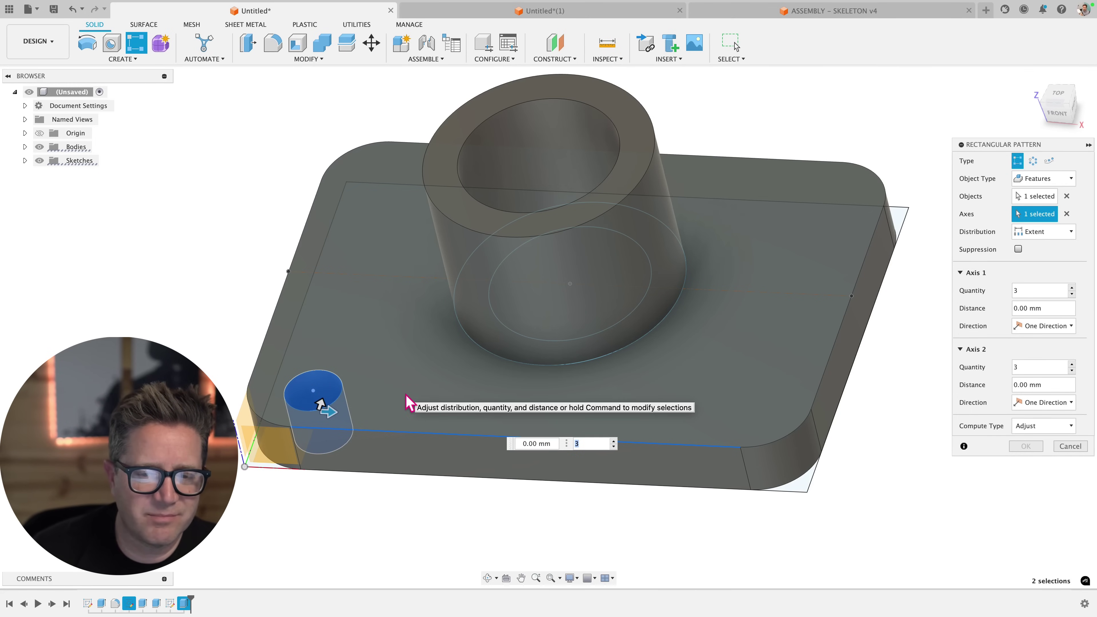
drag(327, 409, 466, 425)
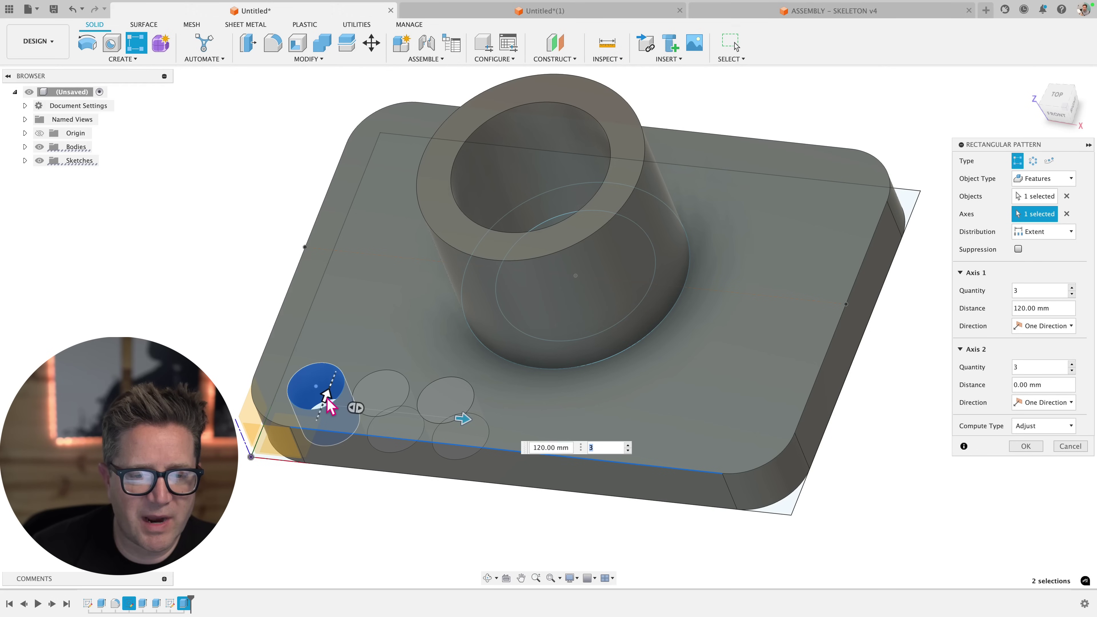
drag(326, 395, 391, 271)
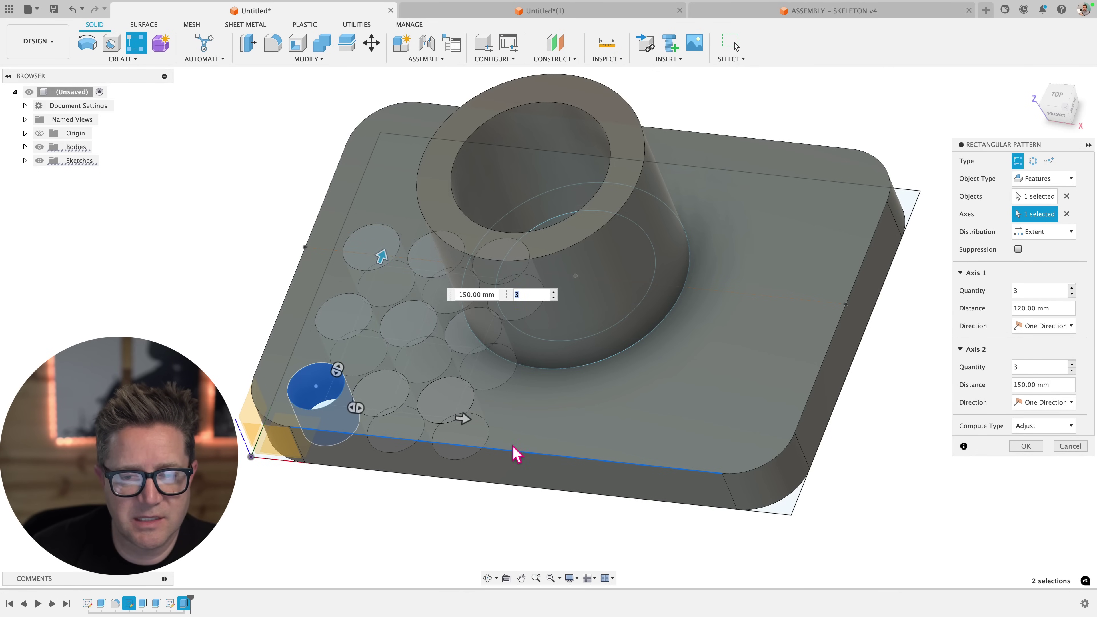
Widen the hole pattern across the plate to 375 mm along Axis 1 and 275 mm along Axis 2
mouse_move(516, 453)
shift+middle_down()
mouse_move(538, 462)
mouse_move(514, 463)
shift+middle_up()
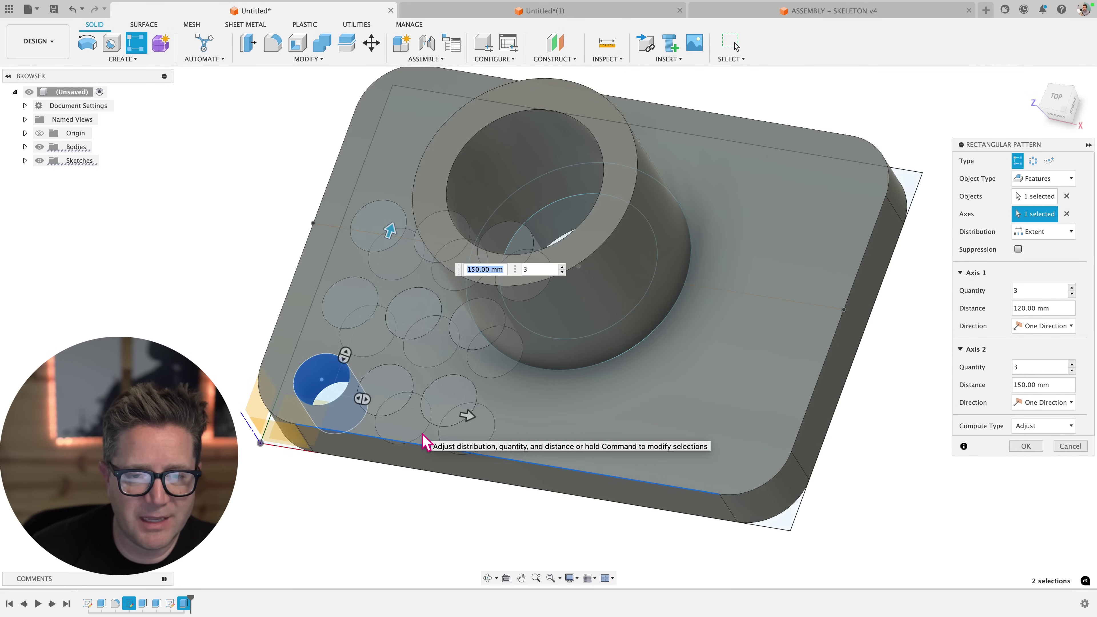
shift+middle_drag(727, 381, 557, 408)
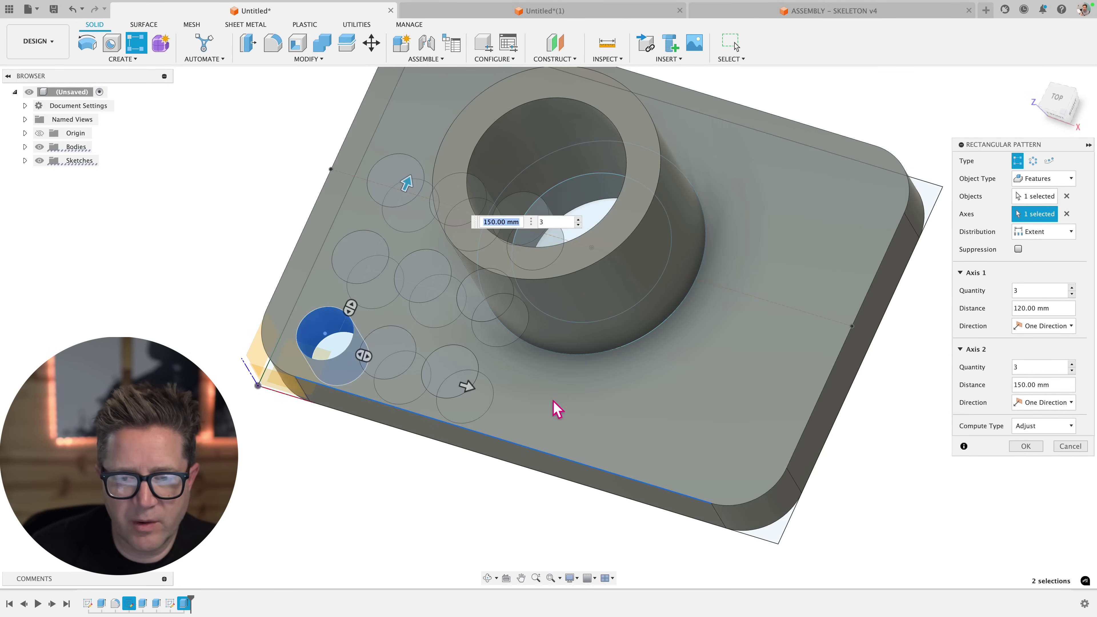
drag(466, 385, 717, 425)
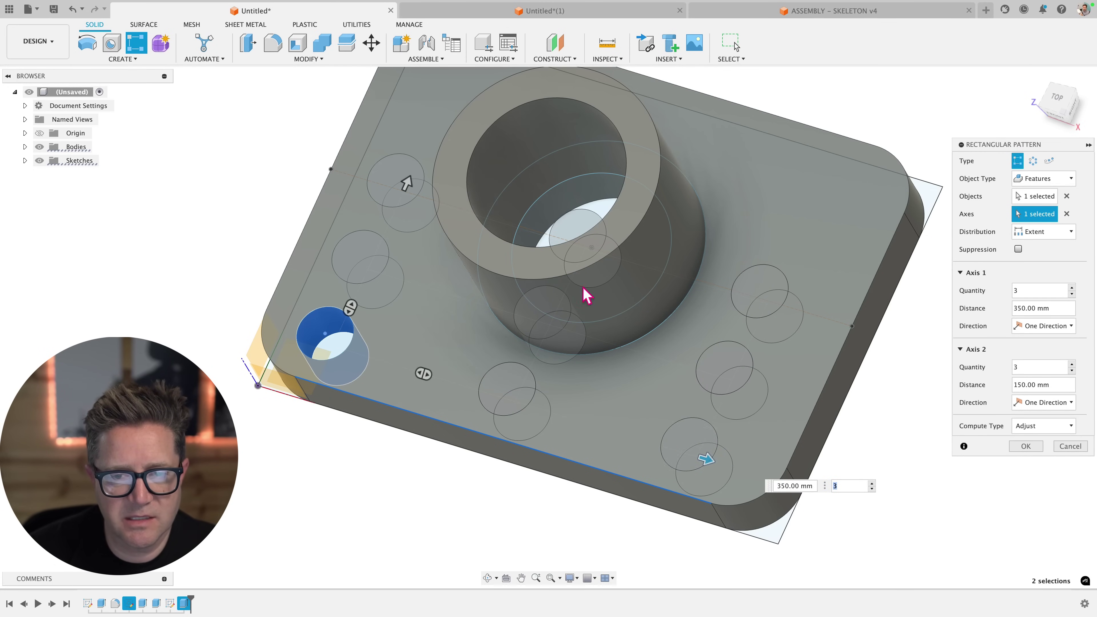
scroll(487, 233, down, 3)
drag(447, 218, 481, 164)
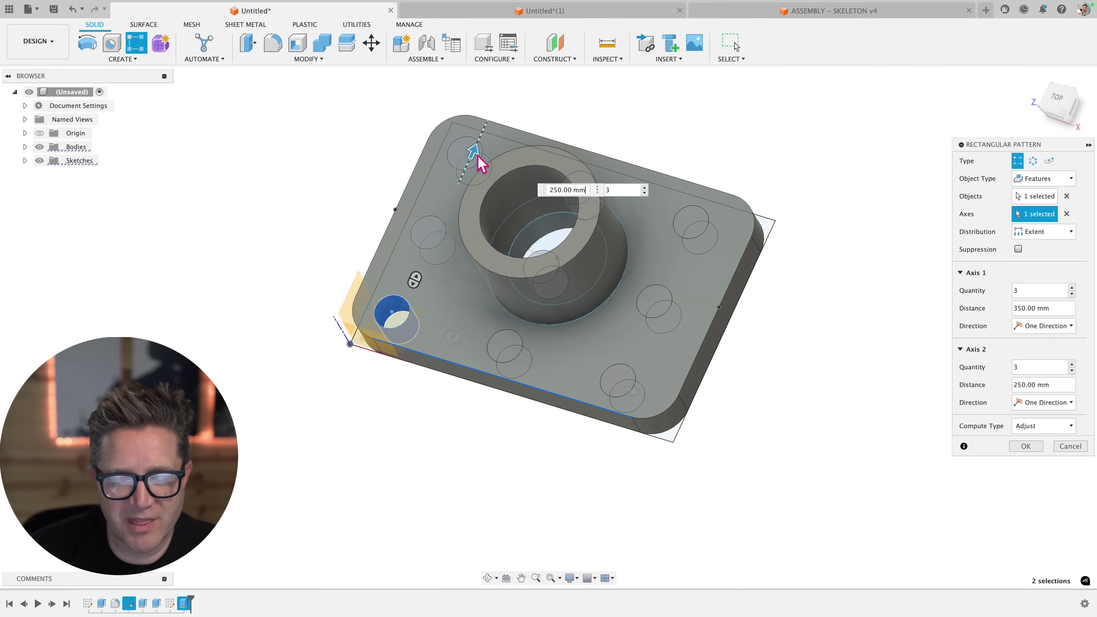
shift+middle_drag(761, 406, 779, 458)
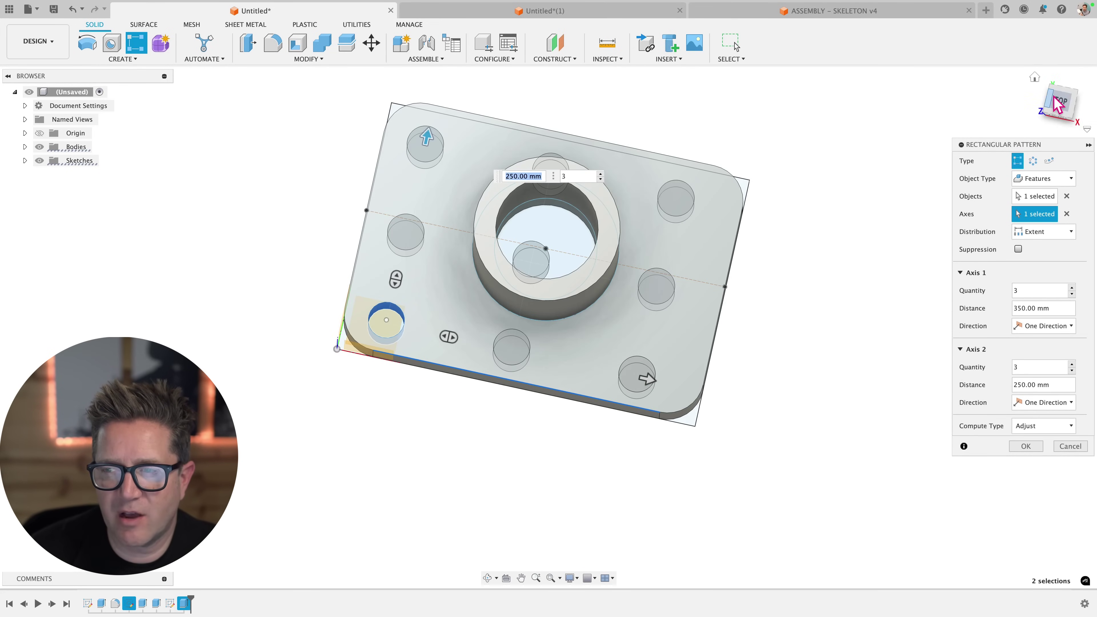
click(1057, 97)
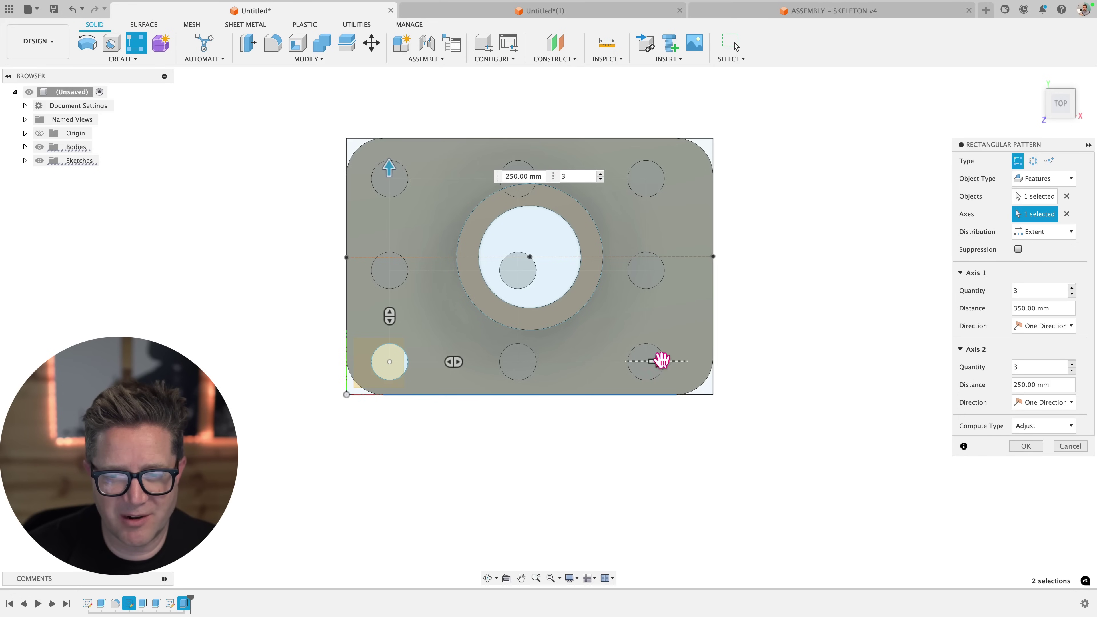
drag(660, 360, 676, 363)
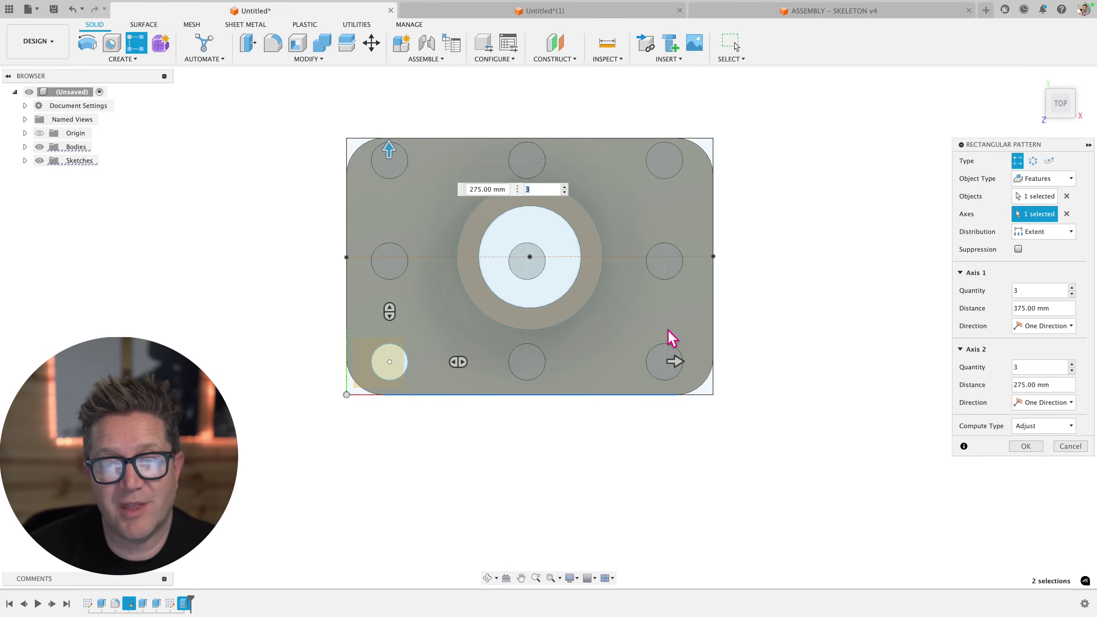
Set the hole pattern's compute type to Optimized and finish the rectangular pattern
shift+middle_drag(782, 423, 762, 364)
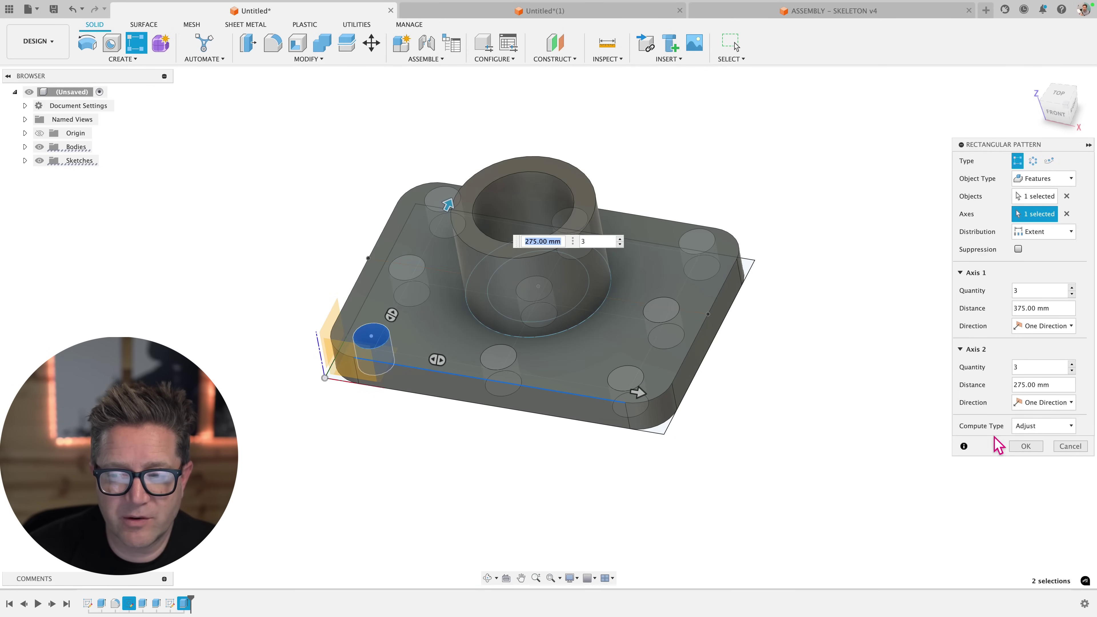
click(1041, 425)
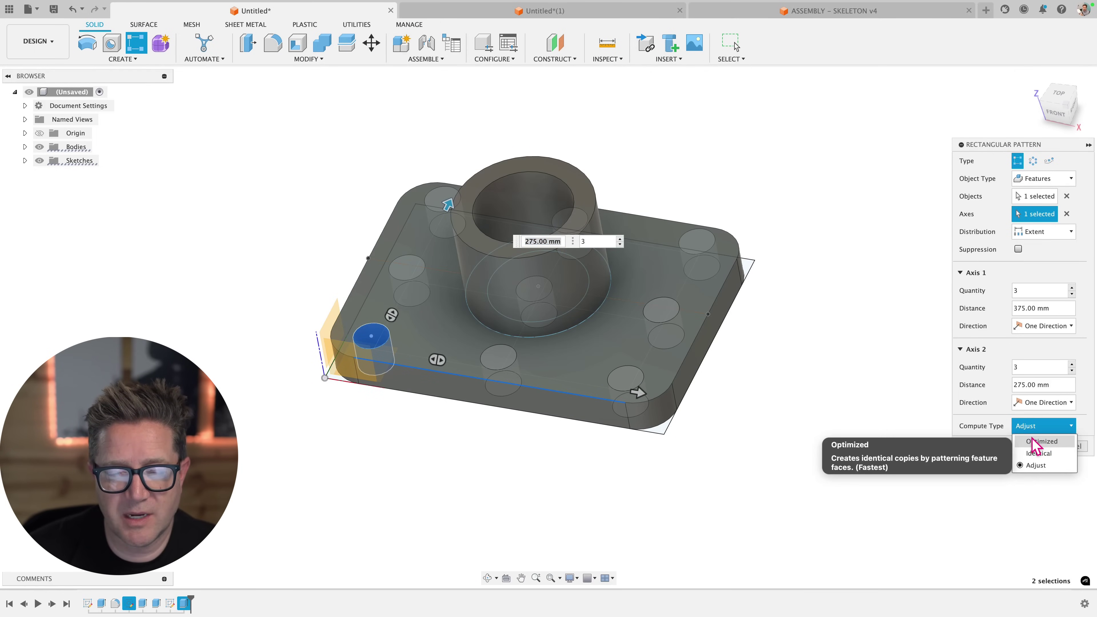
click(1034, 441)
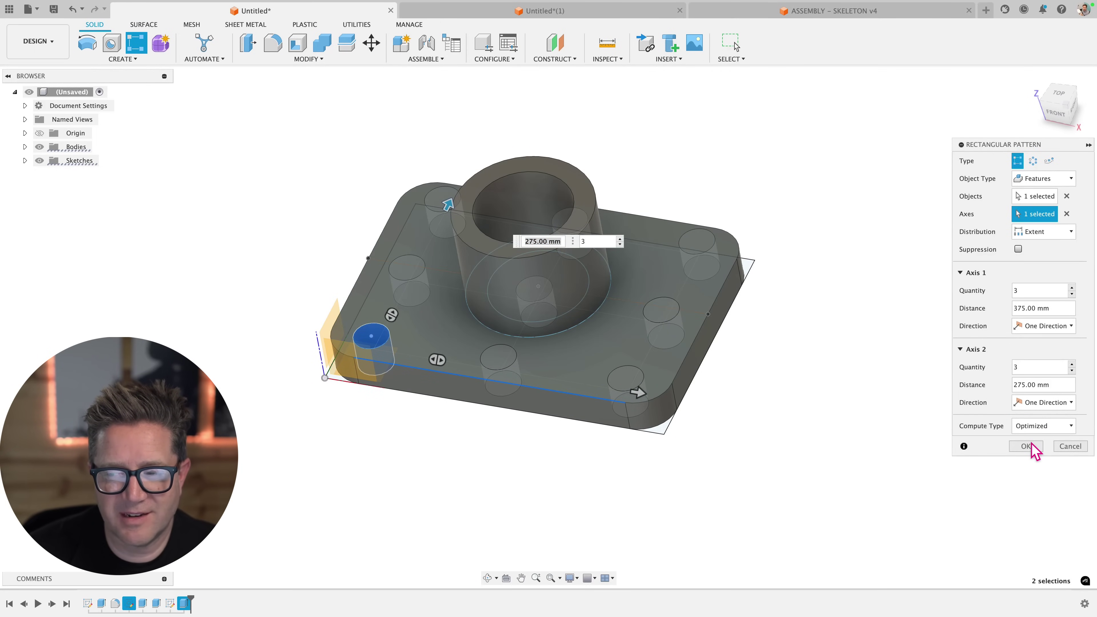
click(1026, 446)
shift+middle_drag(884, 384, 846, 353)
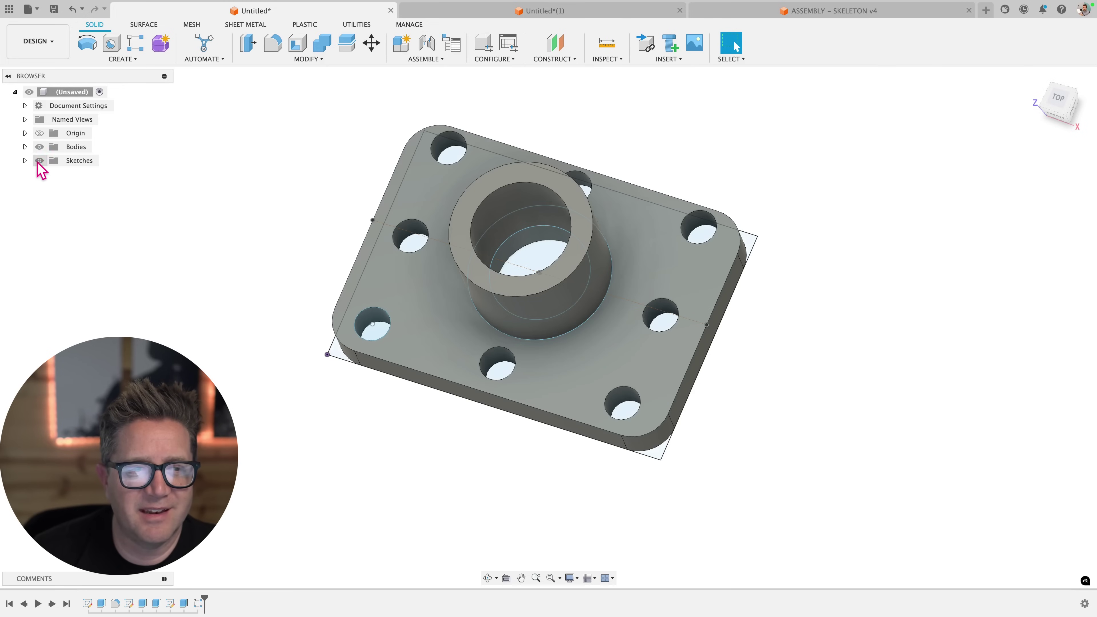
Expand the sketches list and hide Sketch1 and Sketch2, leaving only the corner hole's Sketch3 shown
click(25, 161)
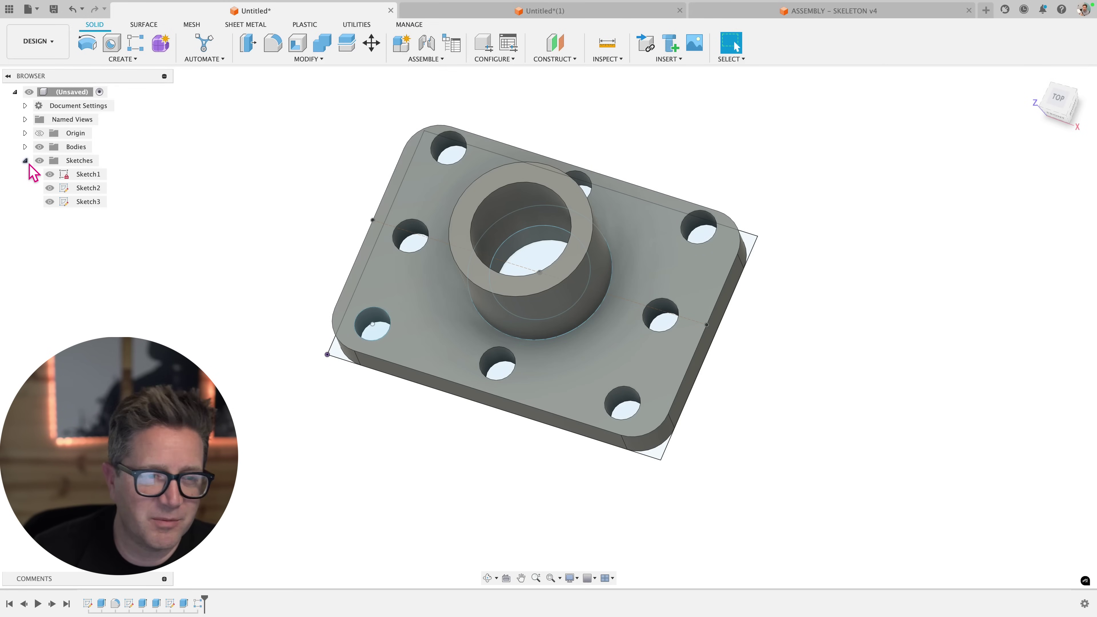
click(49, 201)
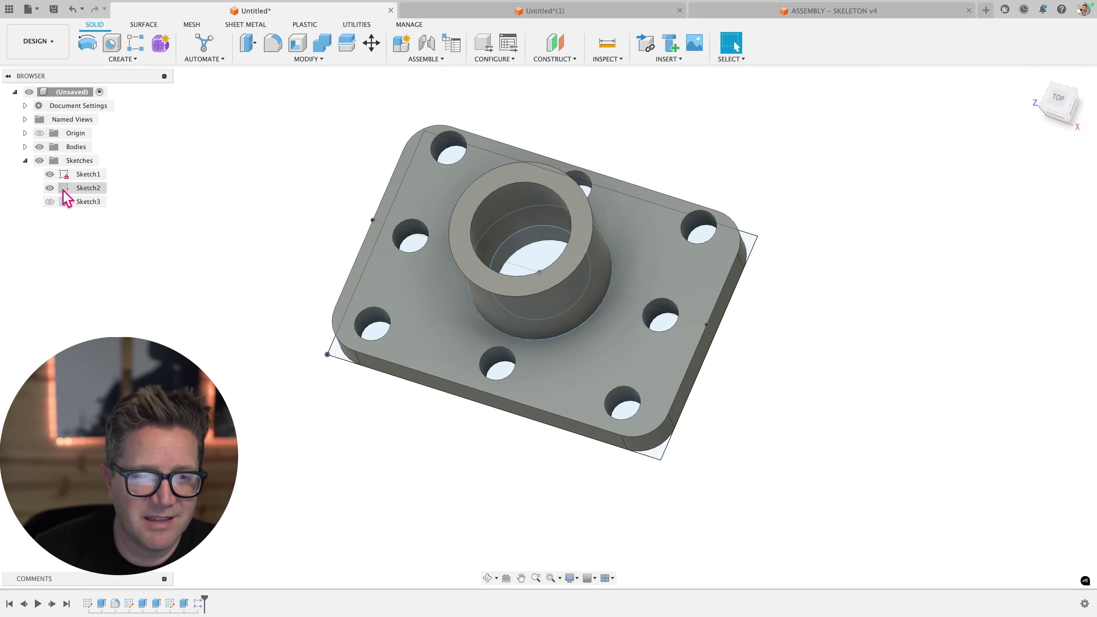
click(50, 188)
click(49, 174)
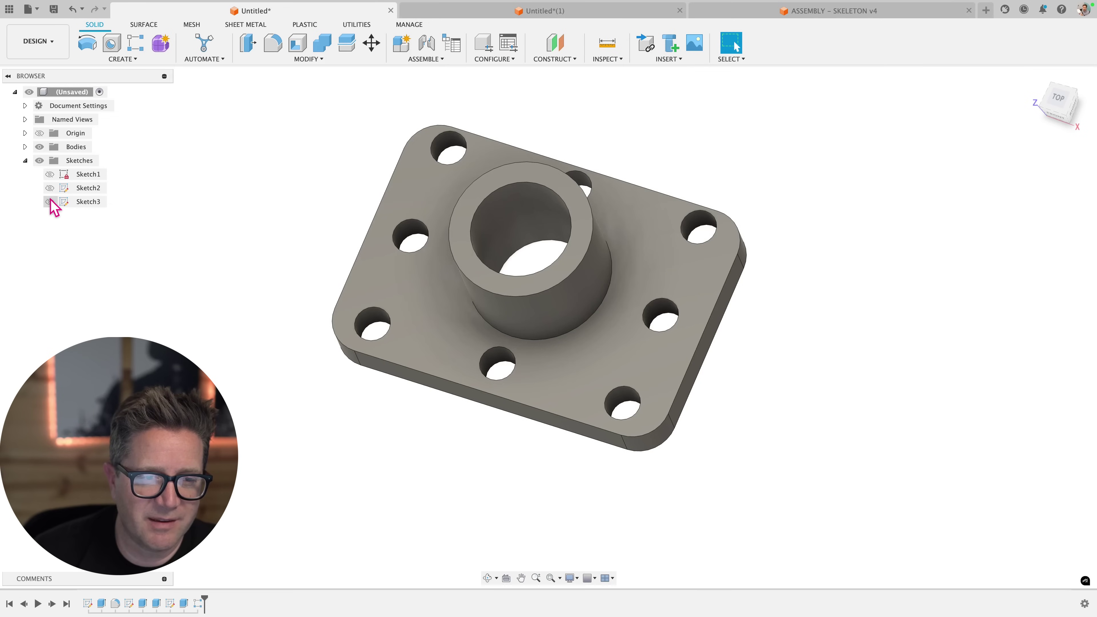
click(50, 202)
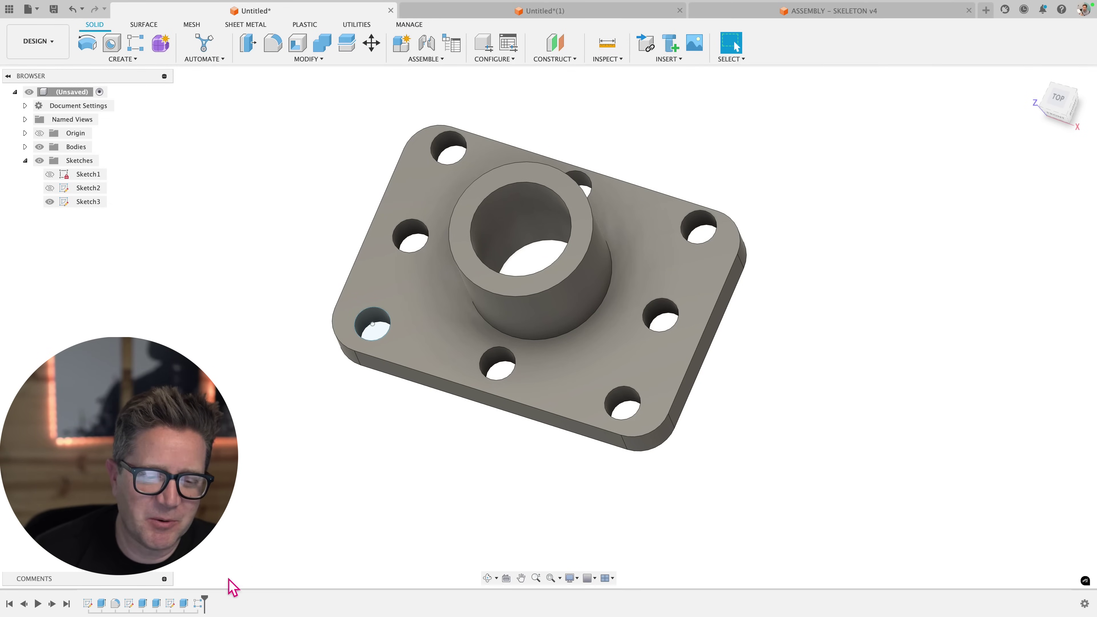
Open the rectangular hole pattern for editing, review its distribution options and accept it with Extent
right_click(199, 602)
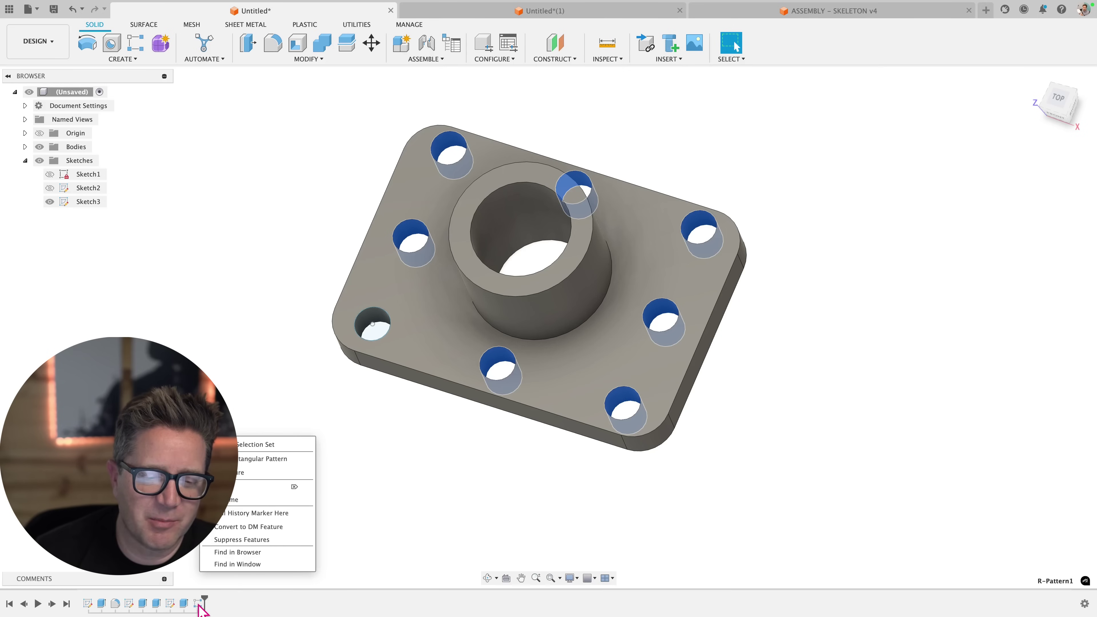
click(243, 459)
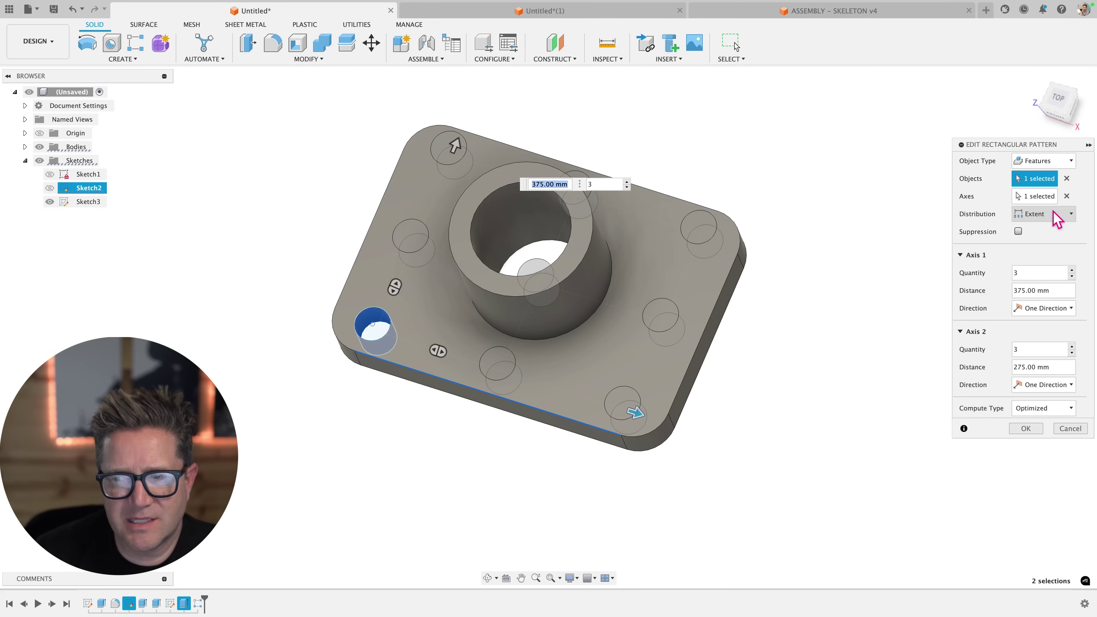
click(1040, 216)
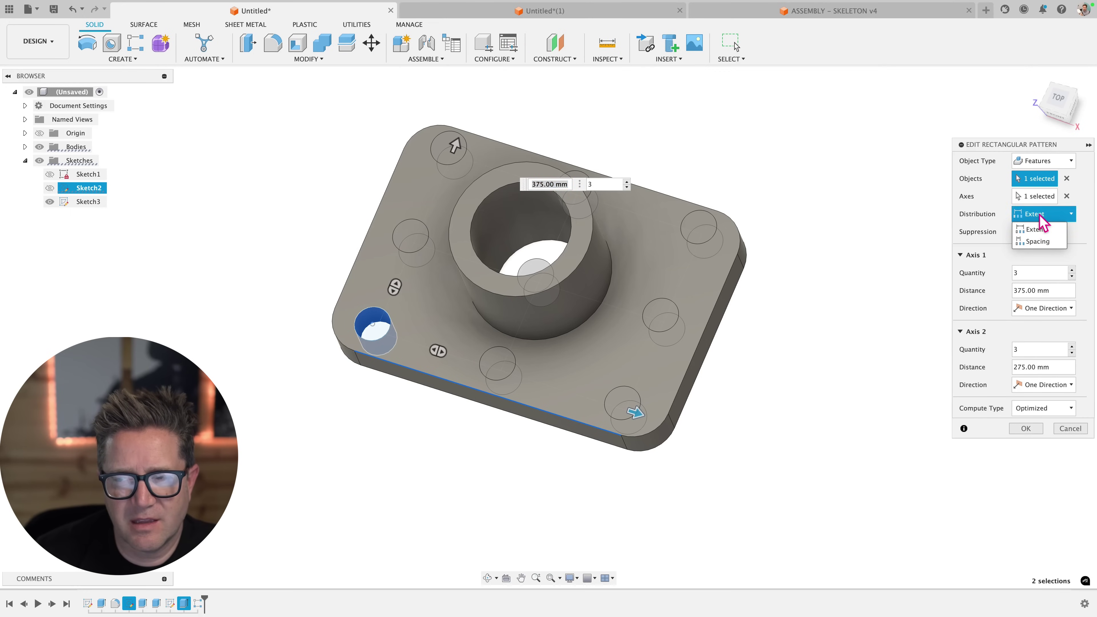
click(1038, 230)
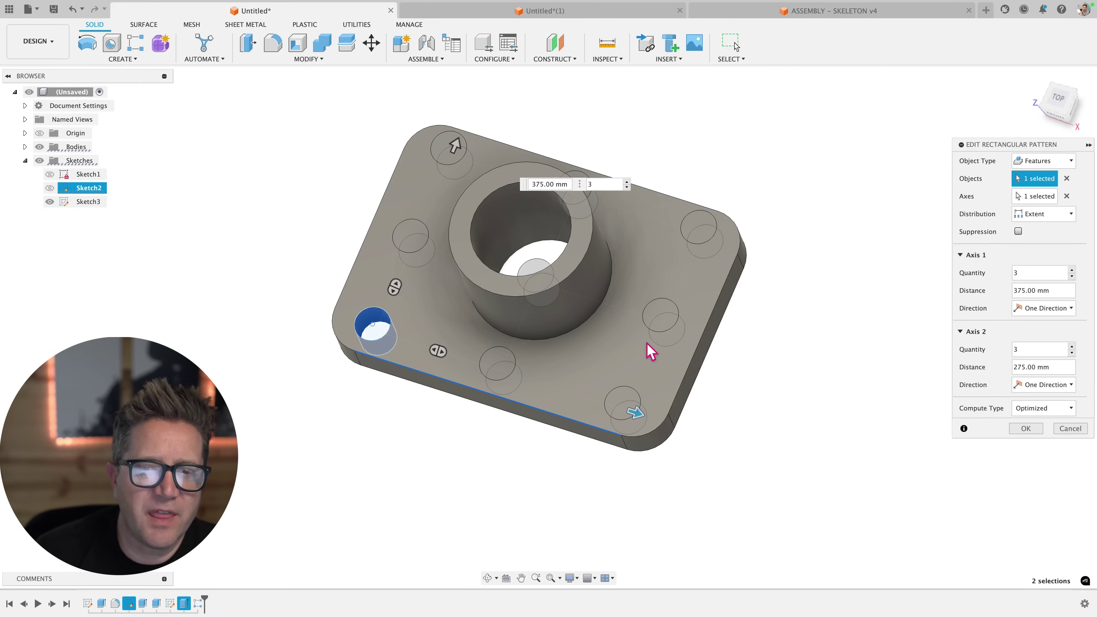
scroll(652, 285, up, 2)
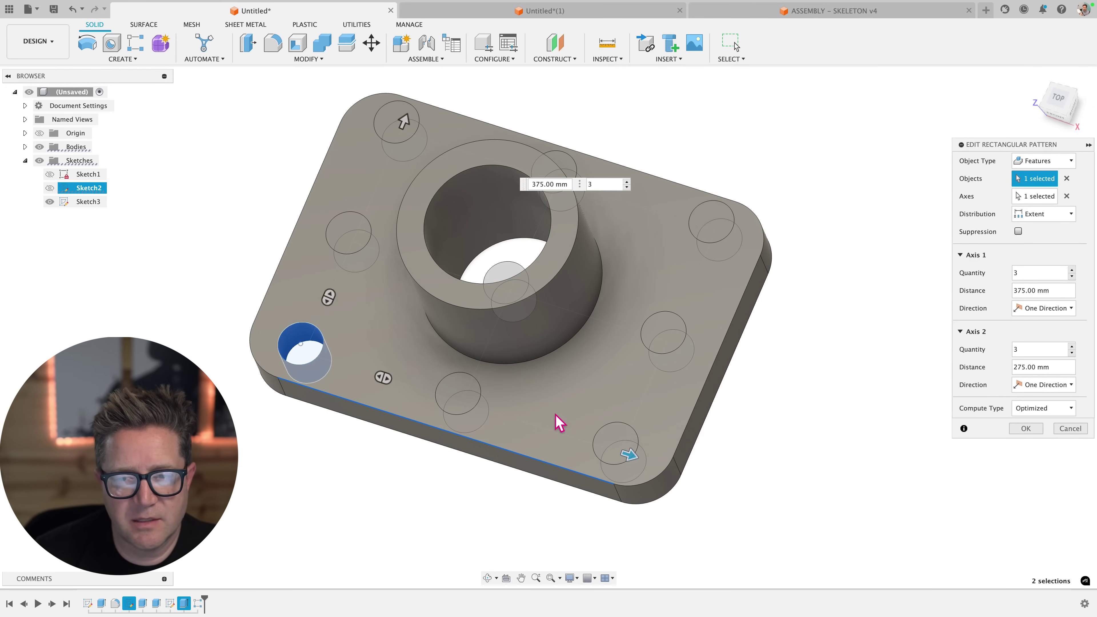
key(Return)
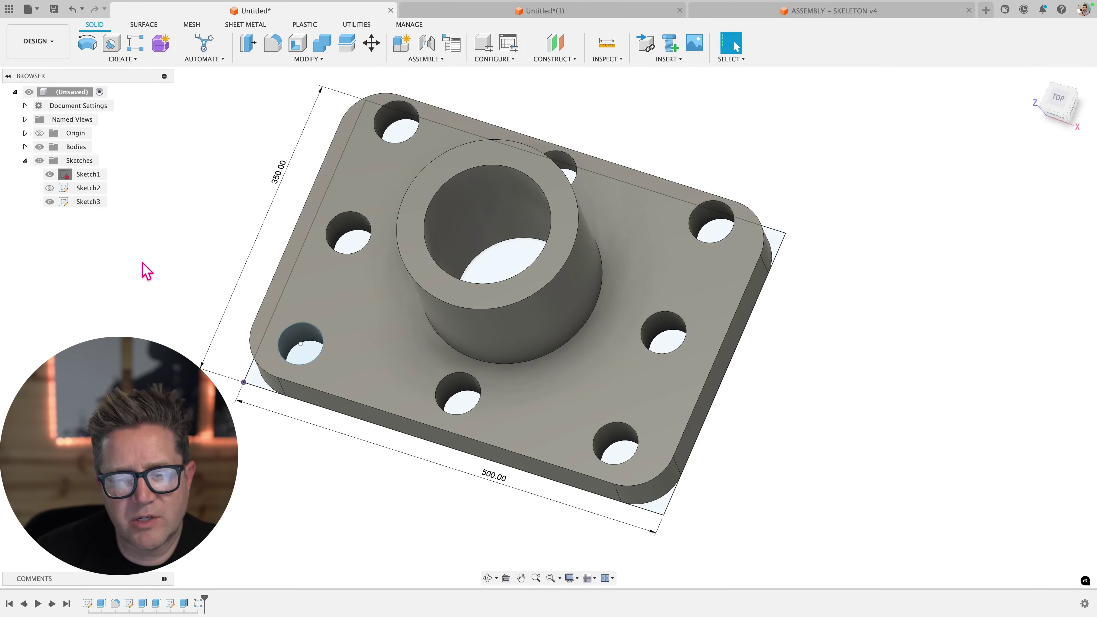
Reopen the rectangular hole pattern for editing and set its Axis 1 distance to 500 mm
scroll(147, 271, down, 1)
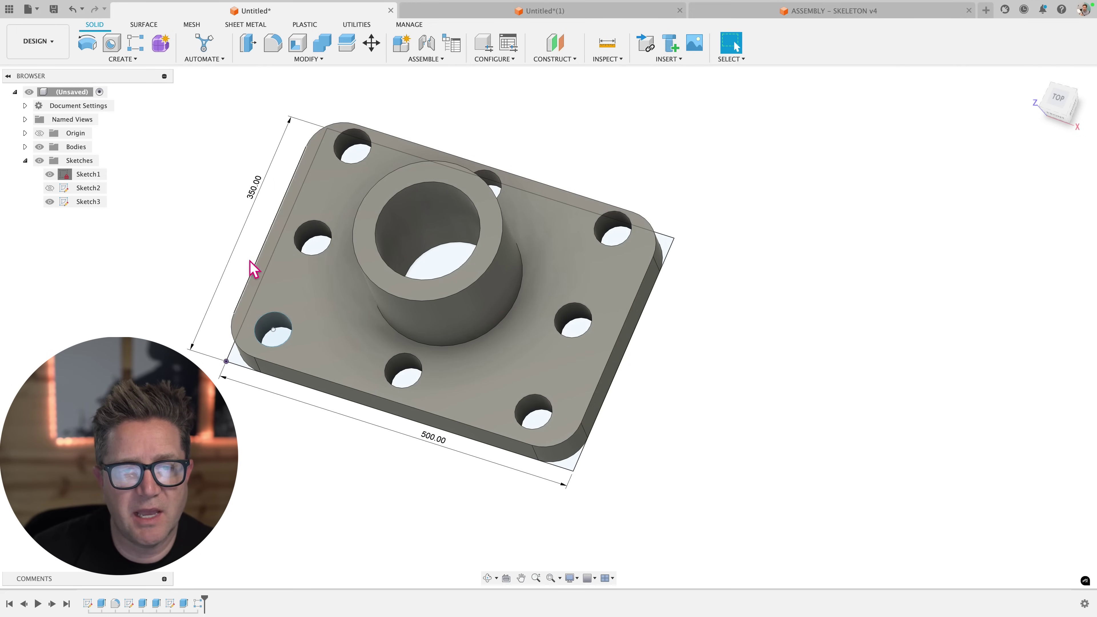
right_click(199, 605)
click(245, 483)
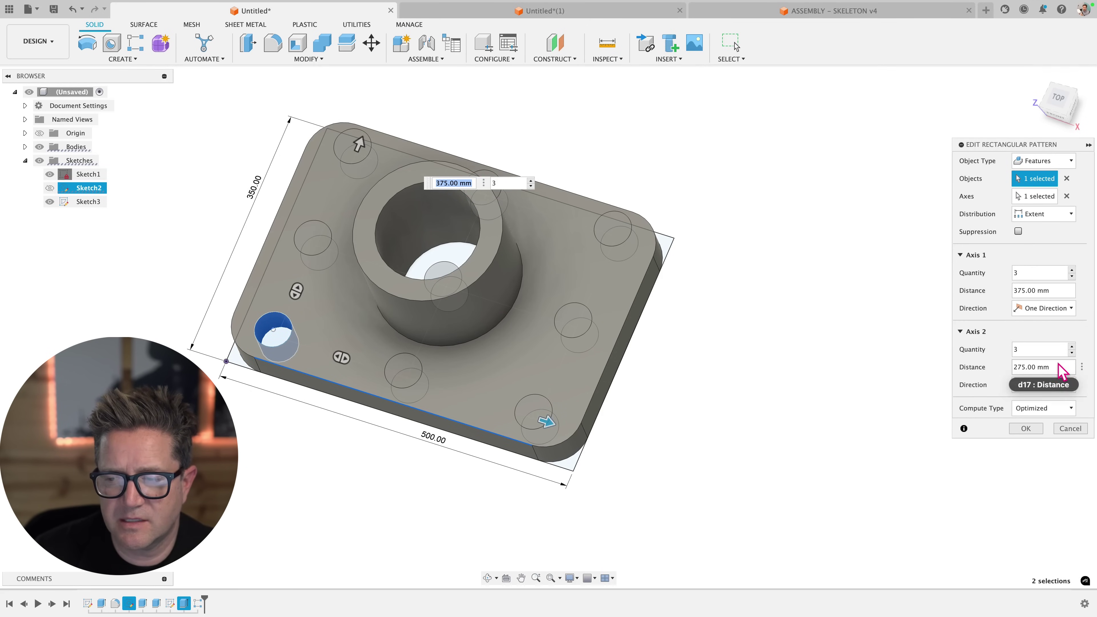
click(1050, 290)
text(5)
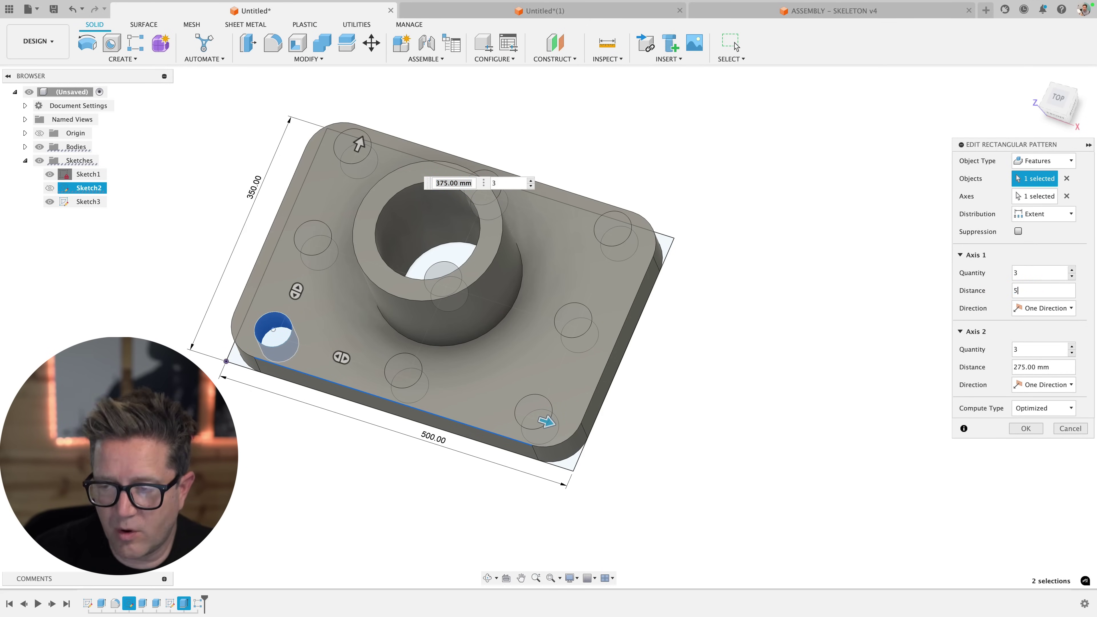
text(00)
key(Return)
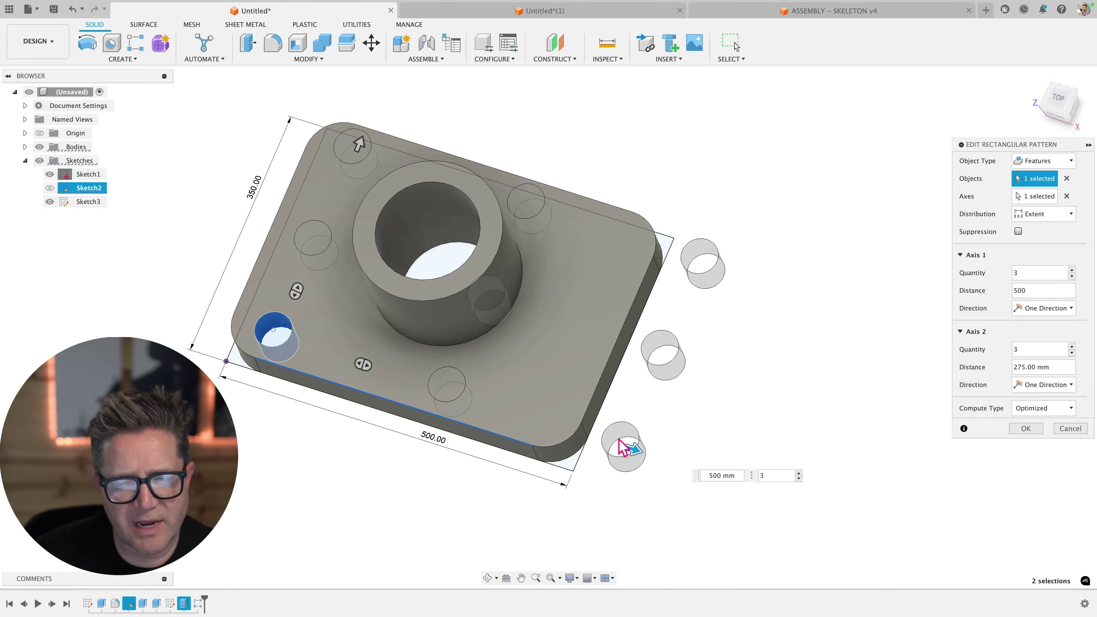
Shorten the hole pattern's Axis 1 extent to 400 mm and keep 275 mm along Axis 2
drag(632, 448, 566, 437)
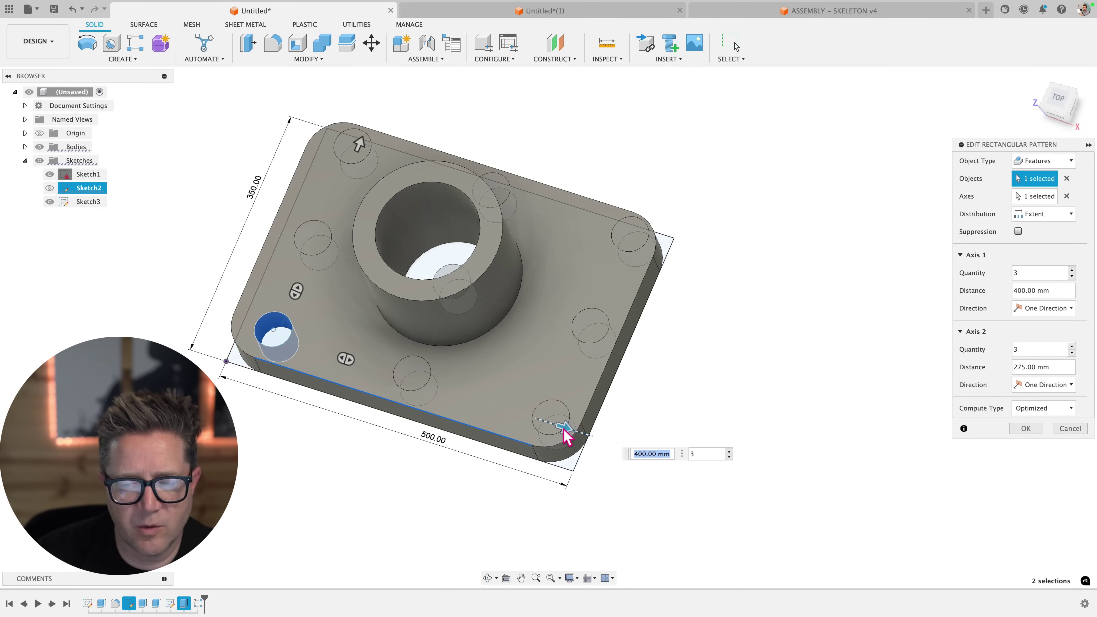
key(Tab)
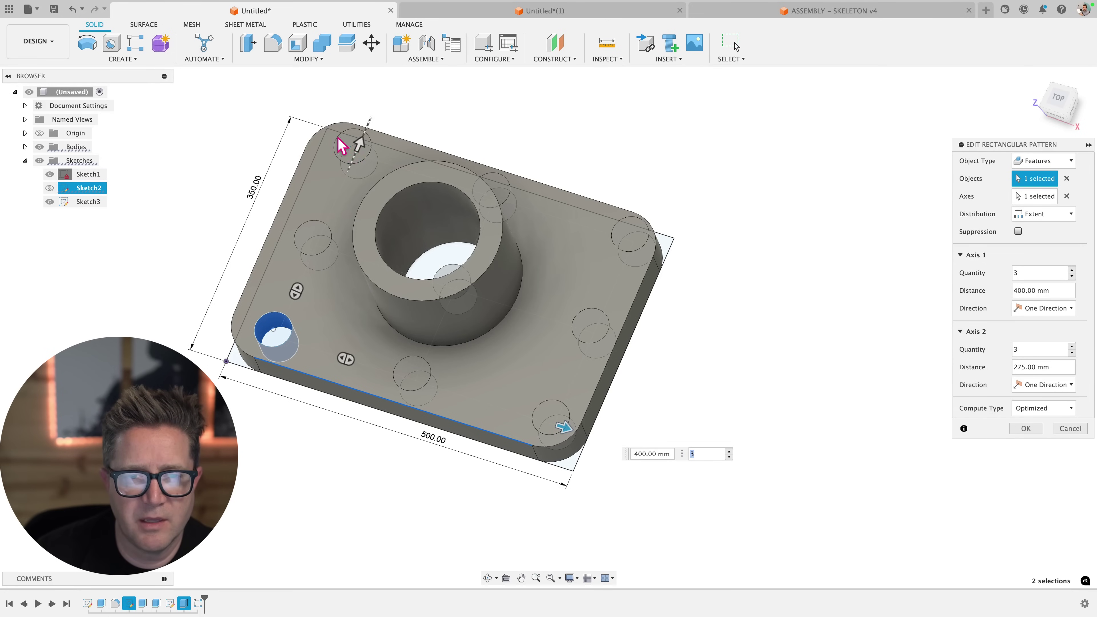
click(362, 146)
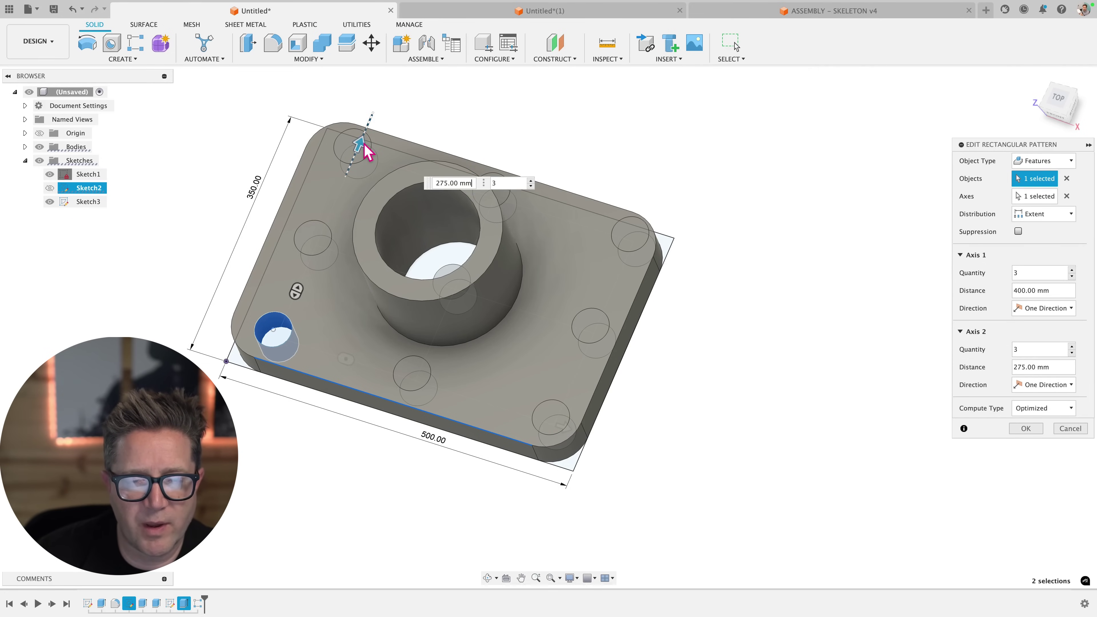
key(Tab)
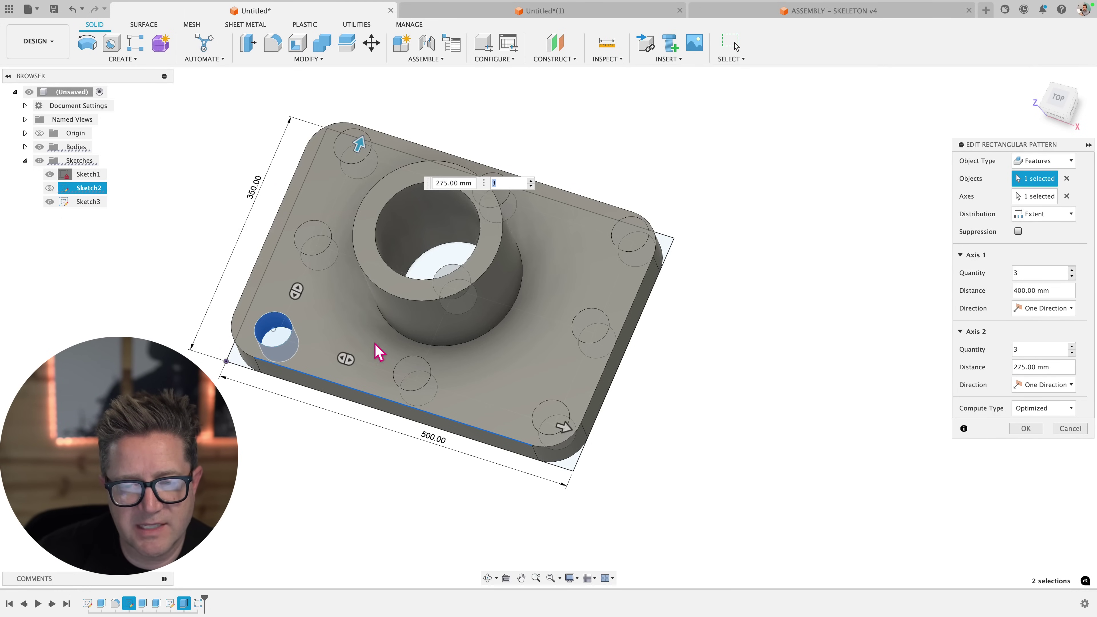
Raise the hole pattern's Axis 1 quantity to 9 within the fixed extent
click(1071, 270)
click(1071, 270)
click(1071, 270)
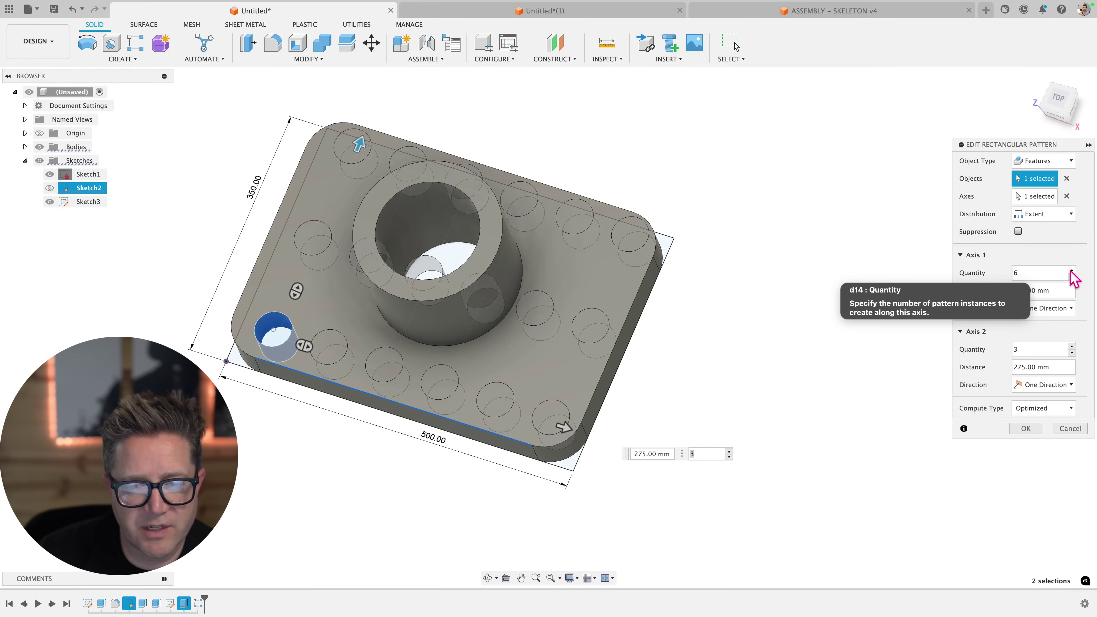
click(1071, 270)
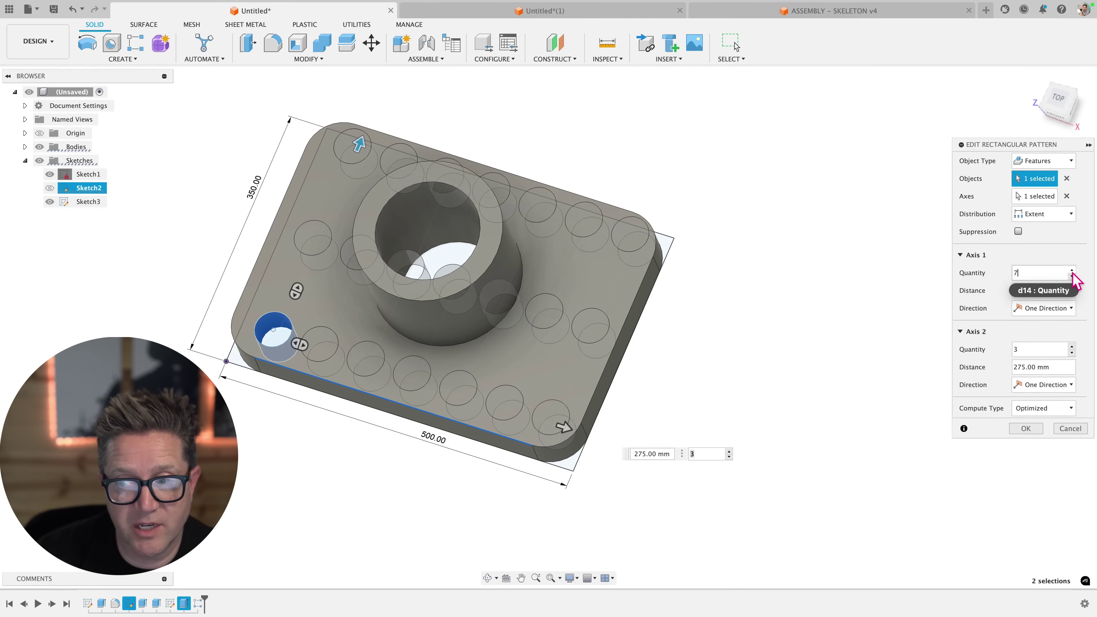
click(1071, 270)
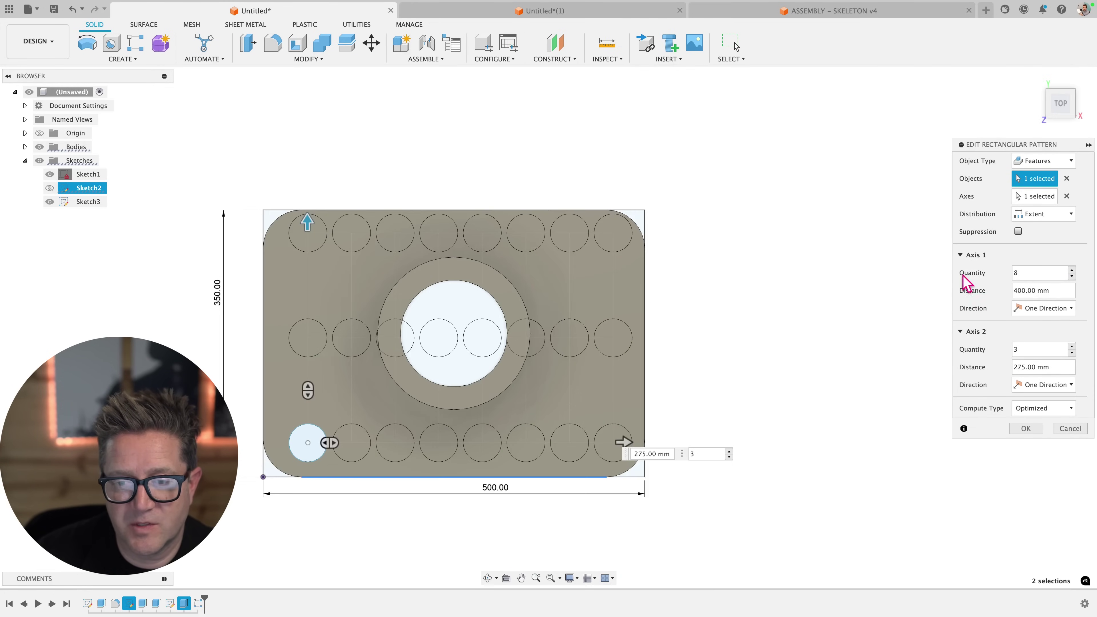
click(1071, 270)
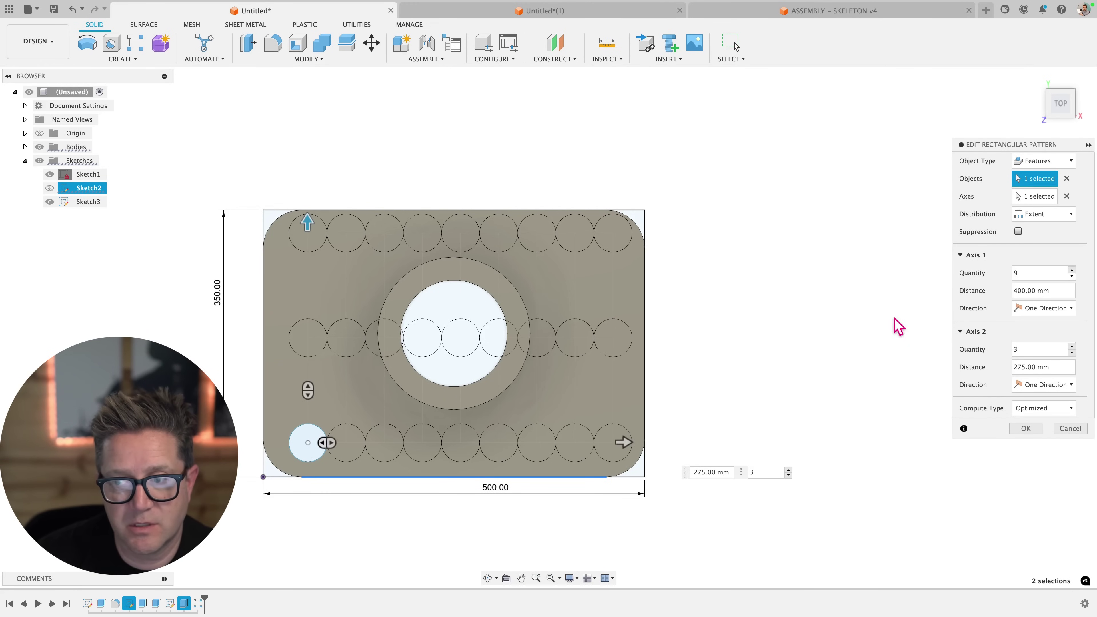
Reduce the Axis 1 quantity to 1 to compare the pattern, and restore it to 9
click(1012, 272)
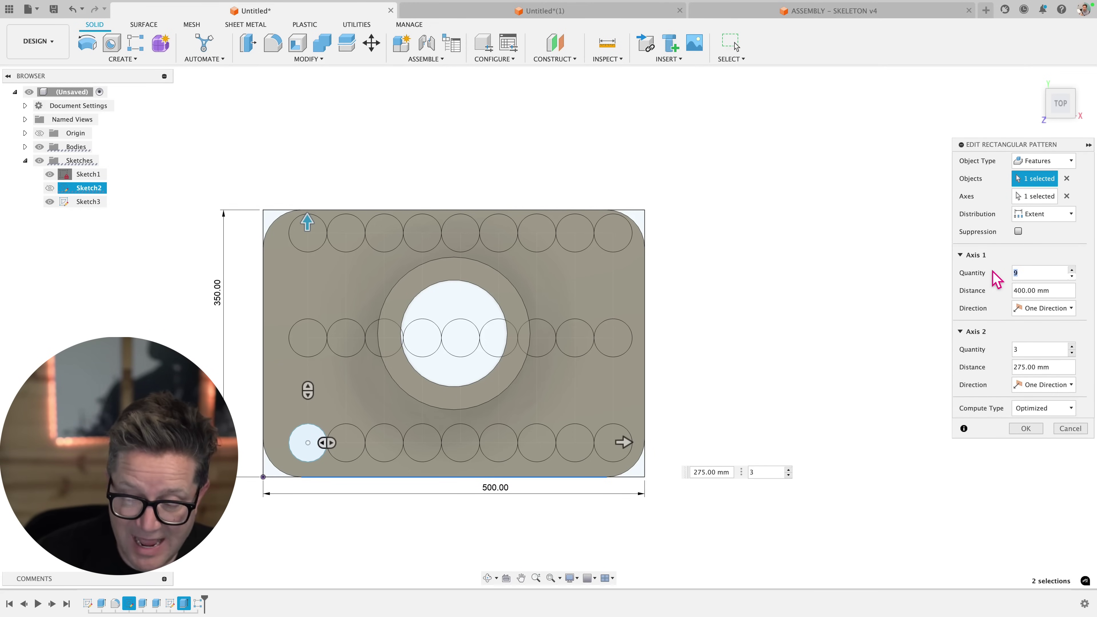
text(1)
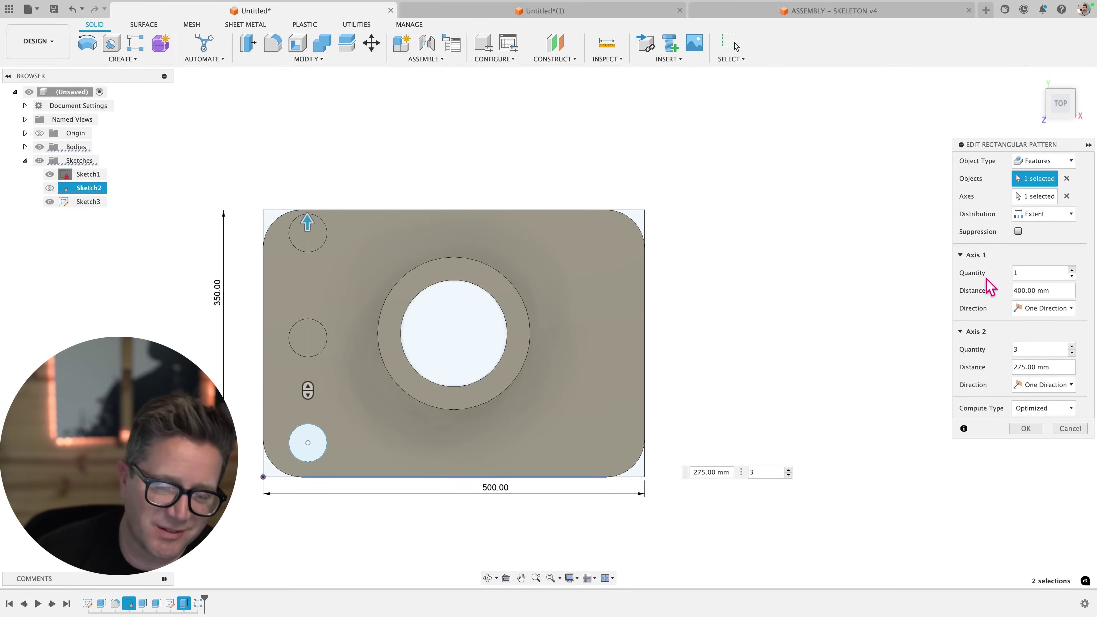
drag(1022, 272, 980, 272)
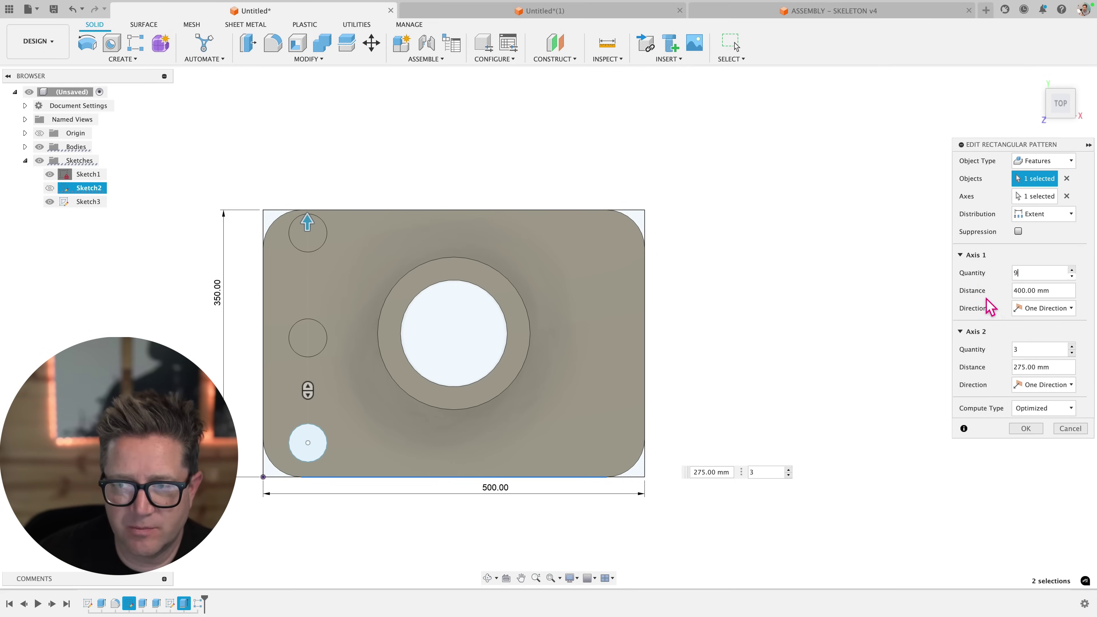
text(9)
Raise the hole pattern's Axis 2 quantity to 6
scroll(588, 453, up, 2)
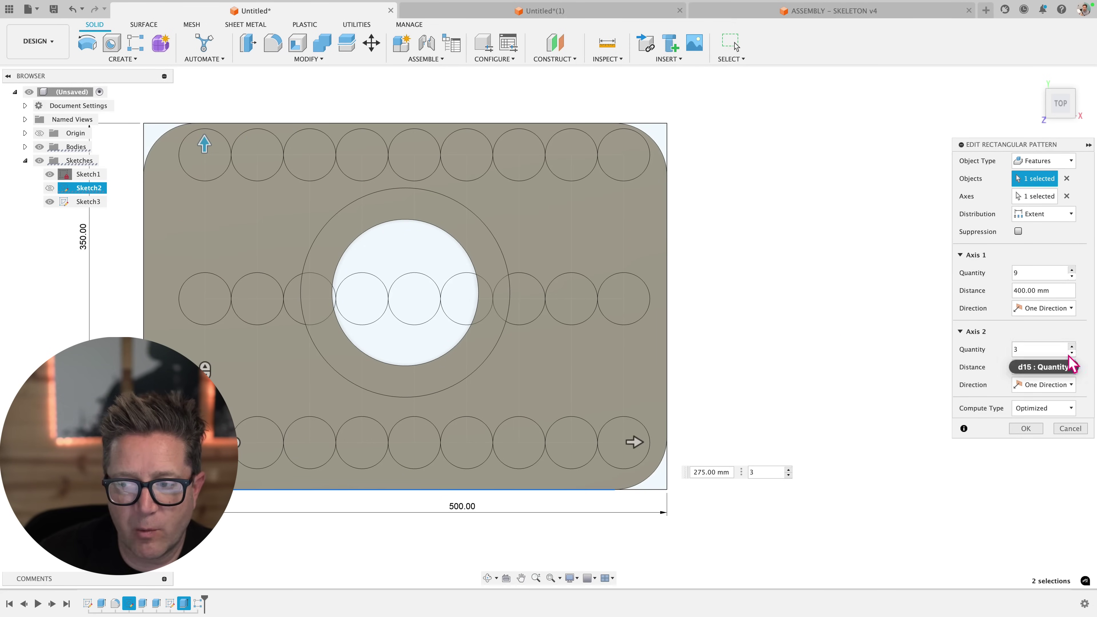
click(1071, 347)
click(1072, 347)
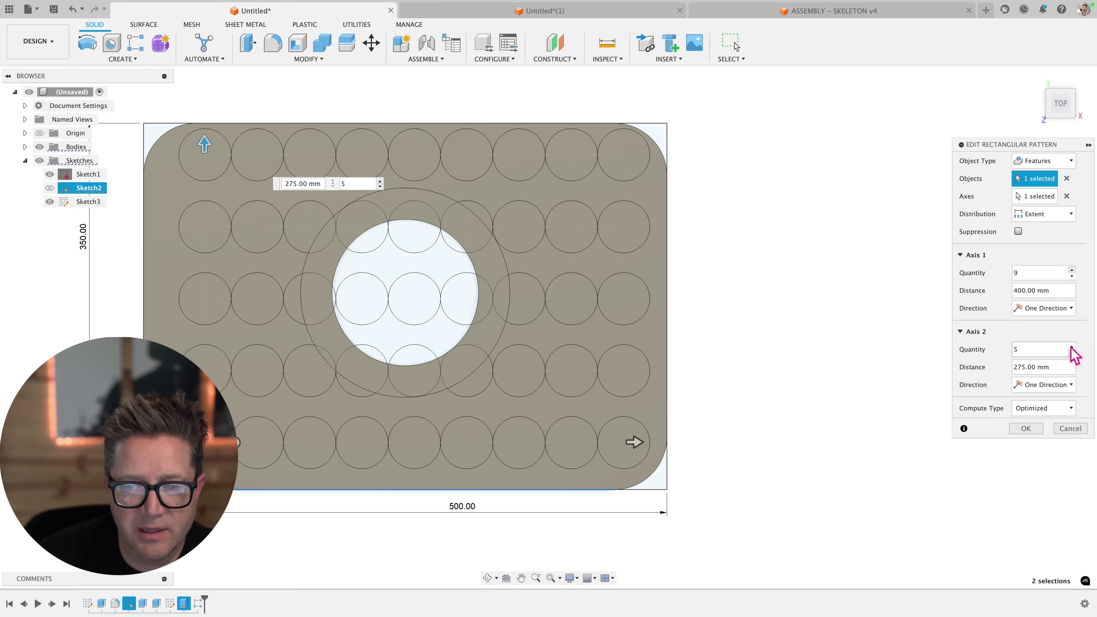
click(1071, 347)
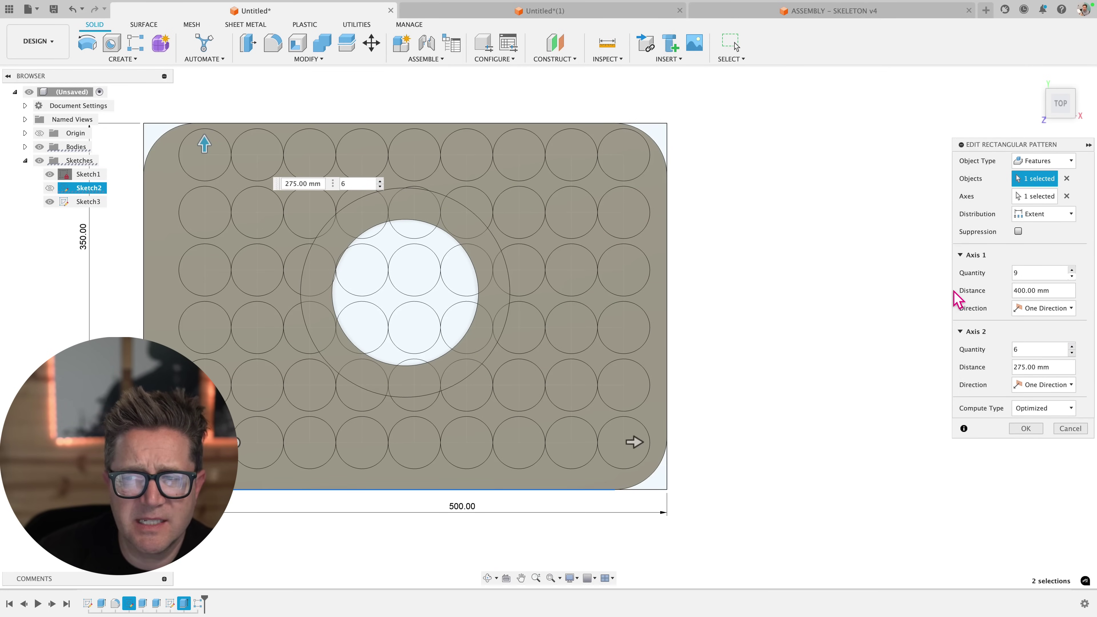
Reduce the hole pattern to a quantity of 2 along Axis 1 and 3 along Axis 2
double_click(1040, 272)
text(2)
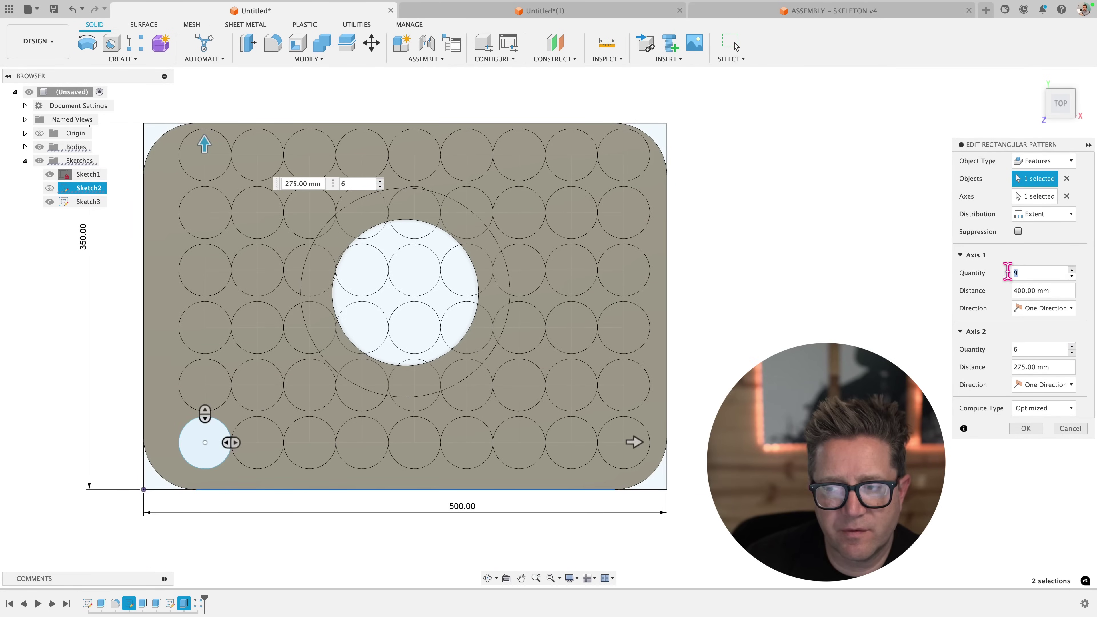
double_click(1020, 345)
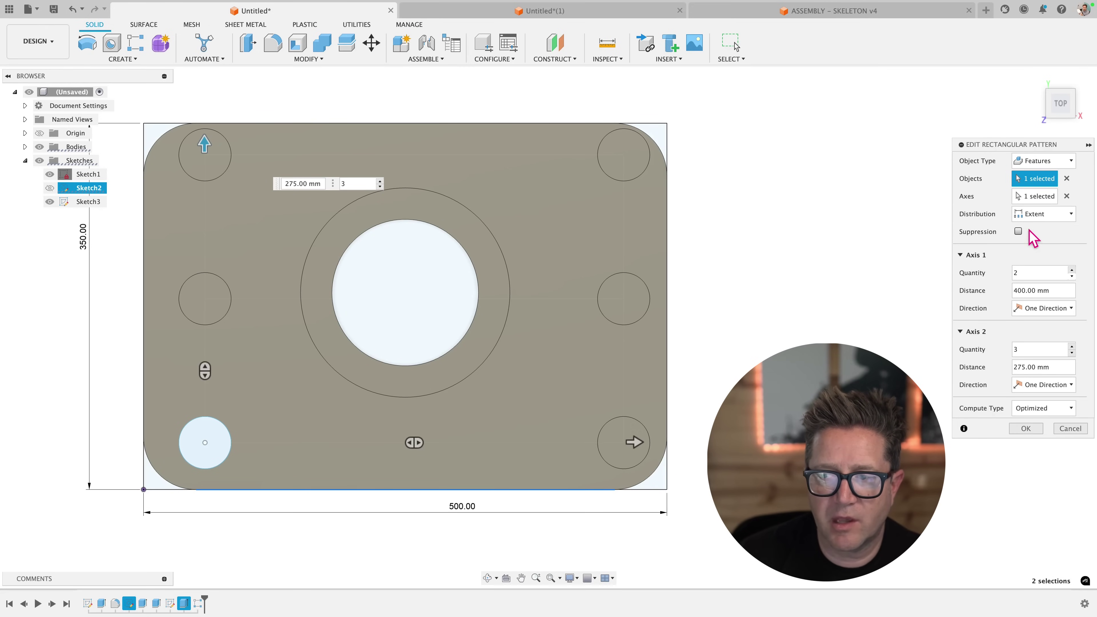
Switch the hole pattern's distribution to Spacing with an Axis 1 distance of 50 mm, and raise the Axis 1 quantity to 9
click(1038, 214)
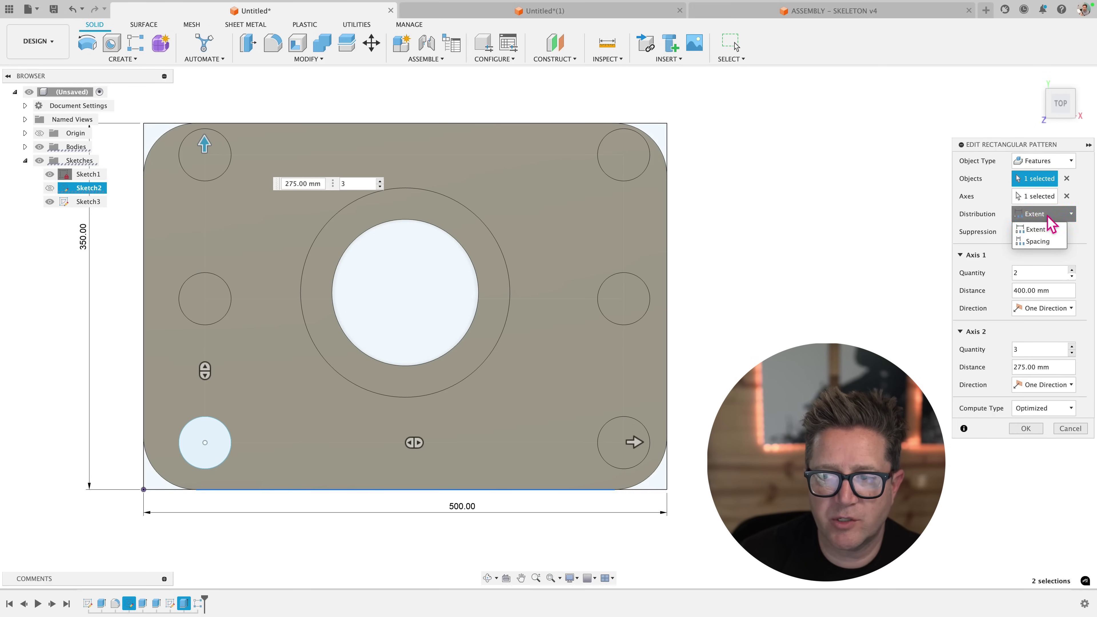
click(1038, 242)
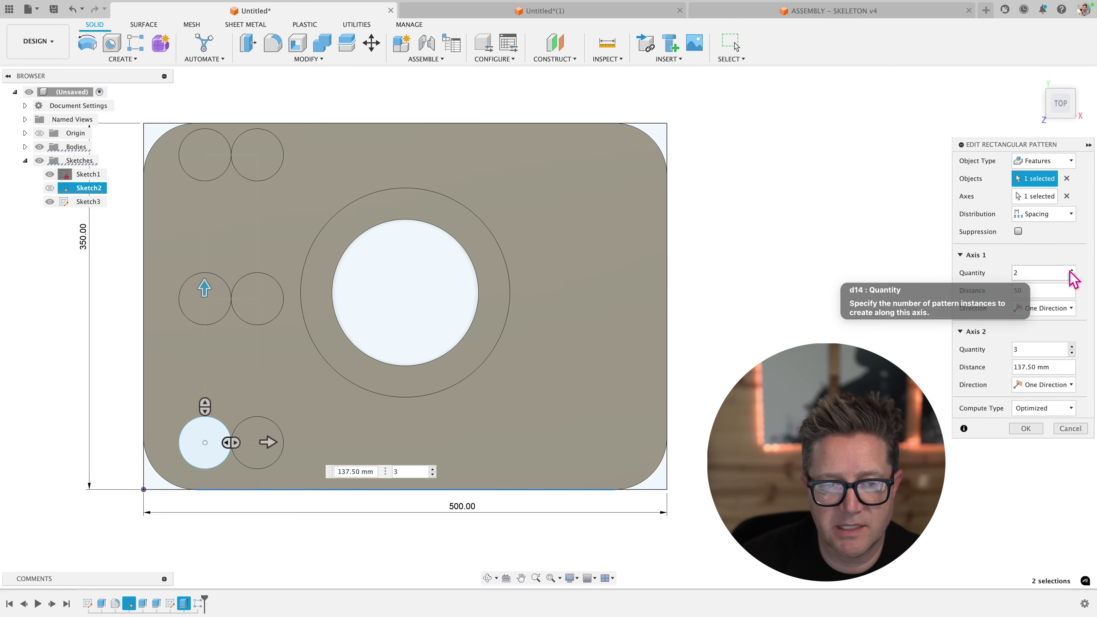
click(1070, 271)
click(1071, 271)
click(1071, 270)
click(1070, 271)
click(1071, 271)
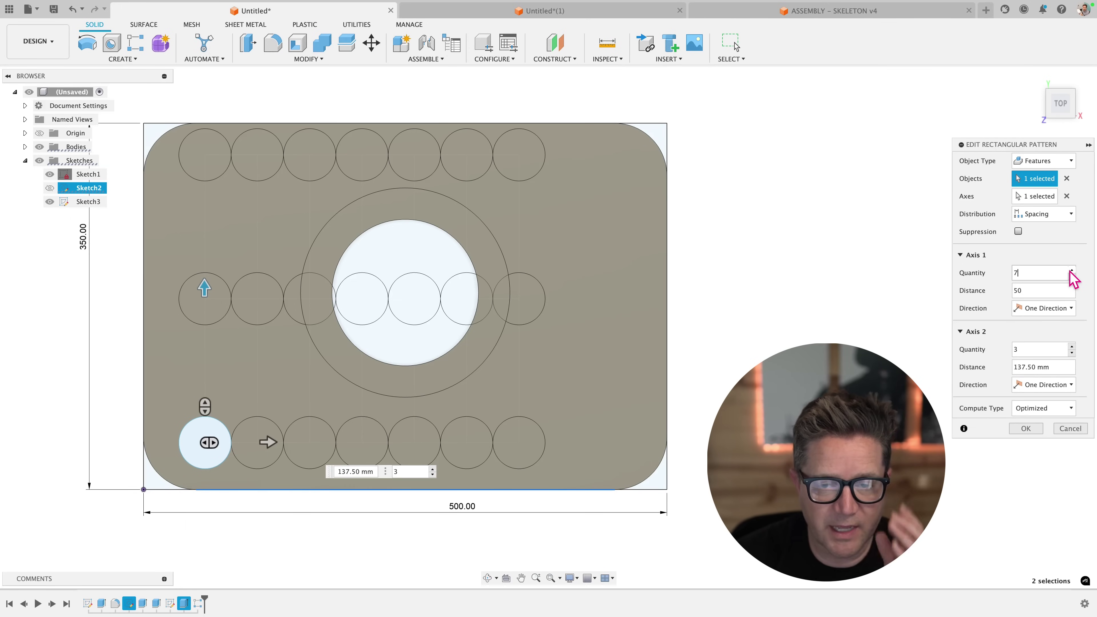
click(1070, 271)
click(1071, 270)
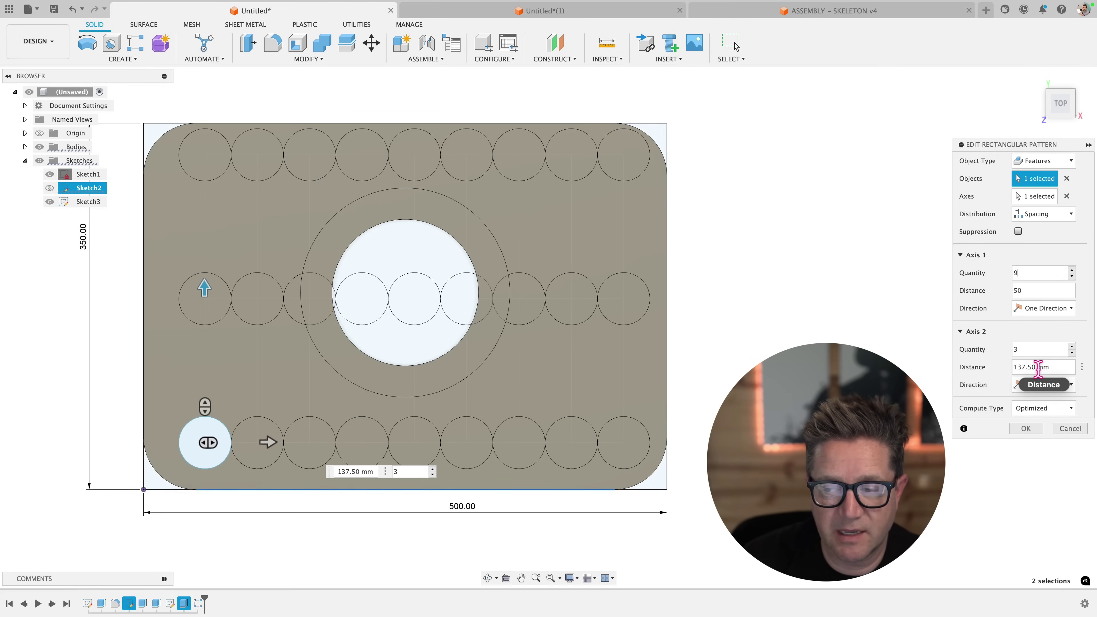
Set the pattern to 6 holes at 75 mm along Axis 1 with an Axis 2 distance of 140 mm, and apply the edit
drag(1067, 366, 996, 367)
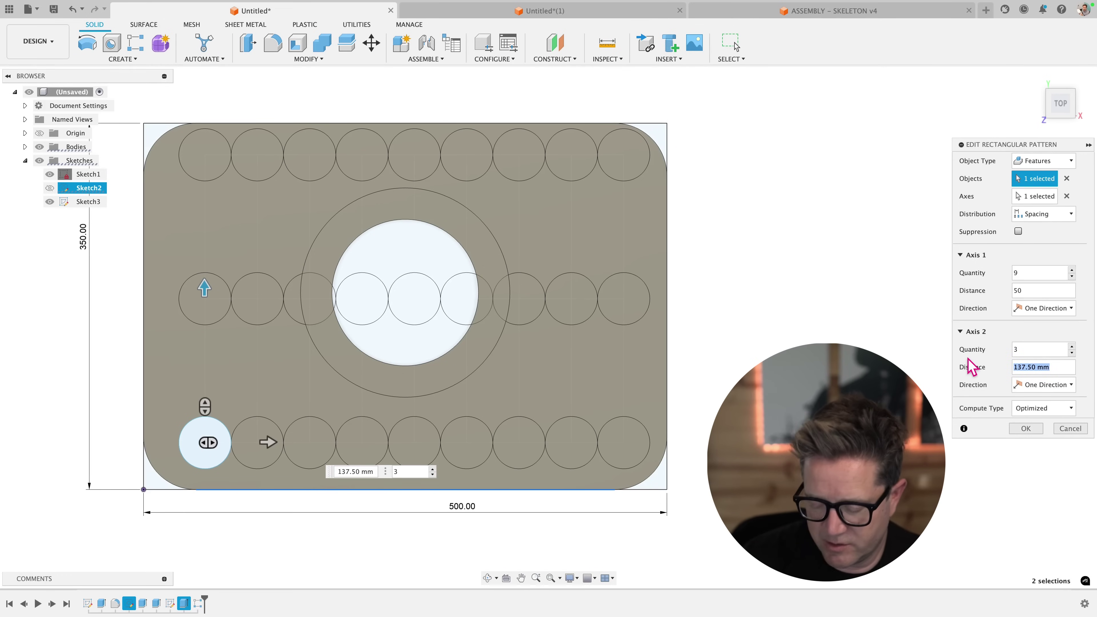
text(100)
key(Return)
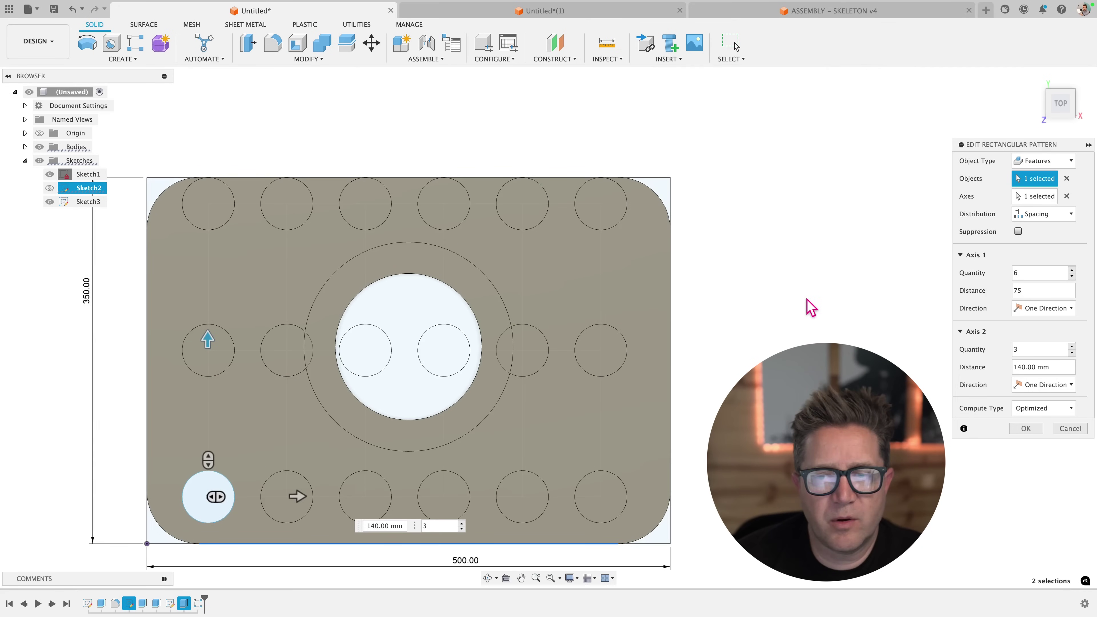
shift+middle_drag(822, 320, 828, 296)
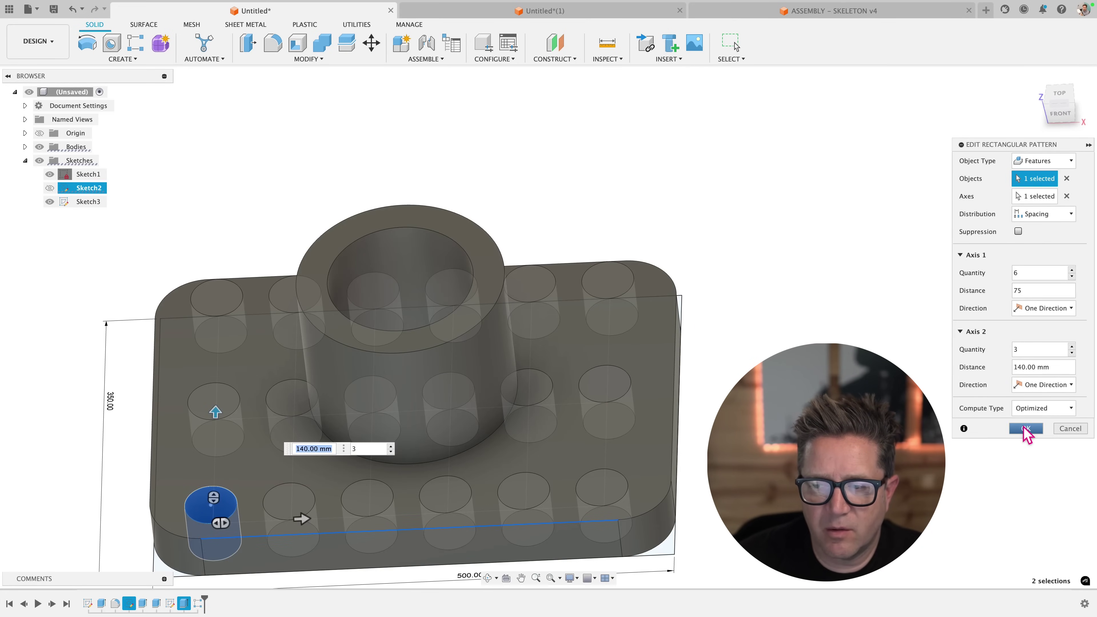
click(1024, 427)
Reopen the hole pattern for editing, enable Suppression, and suppress the two middle-row instances inside the central bore
shift+middle_drag(863, 371, 777, 402)
shift+middle_drag(298, 308, 389, 329)
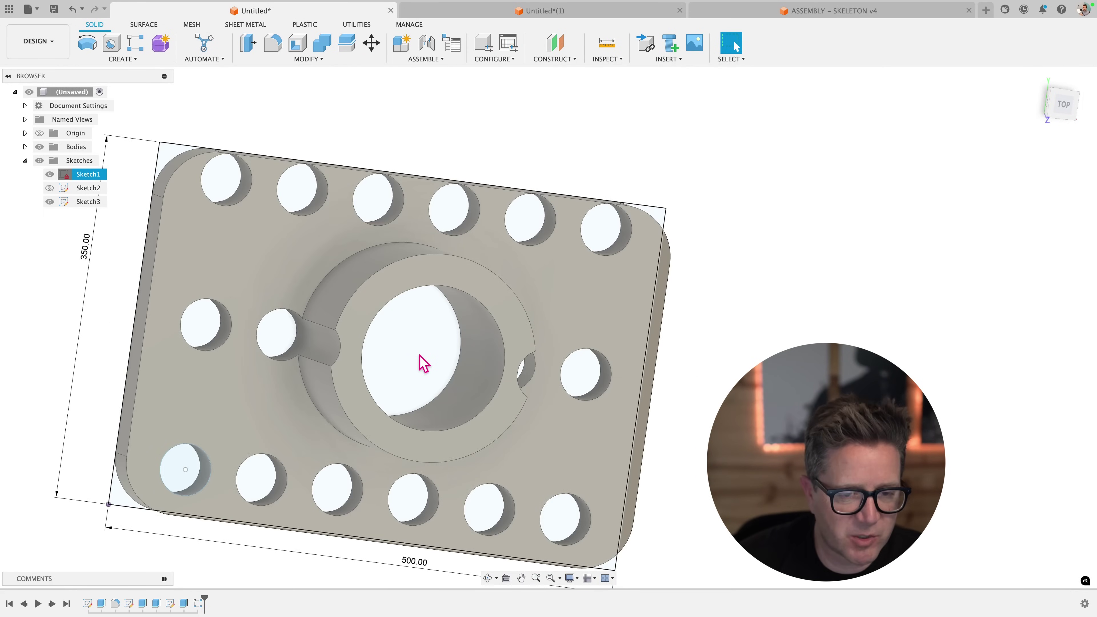
scroll(423, 363, down, 3)
click(348, 344)
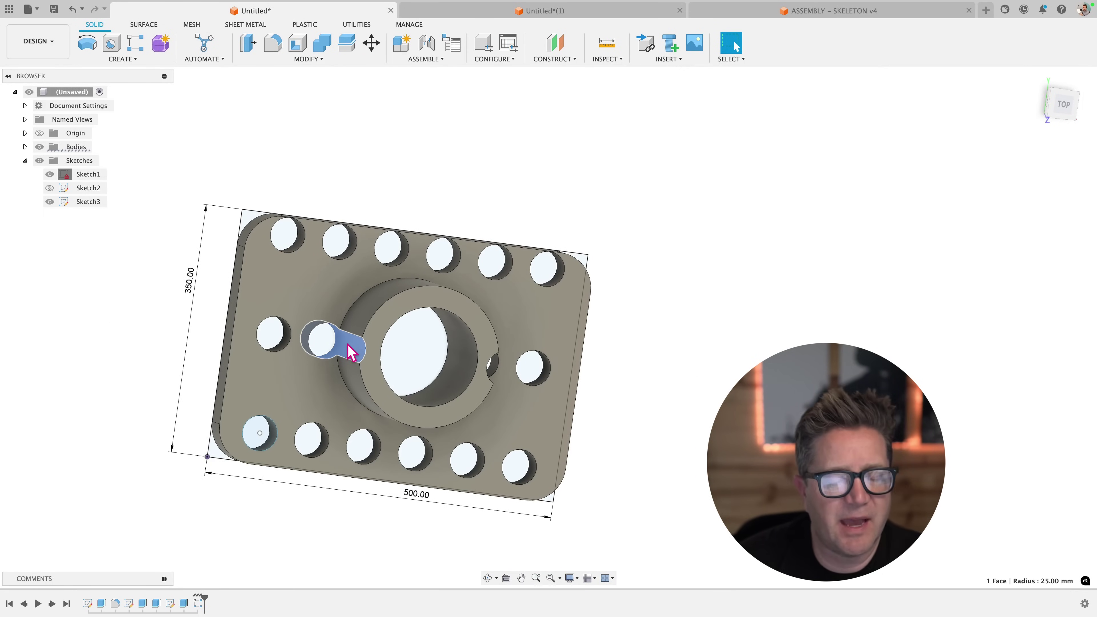
shift+middle_drag(348, 344, 653, 351)
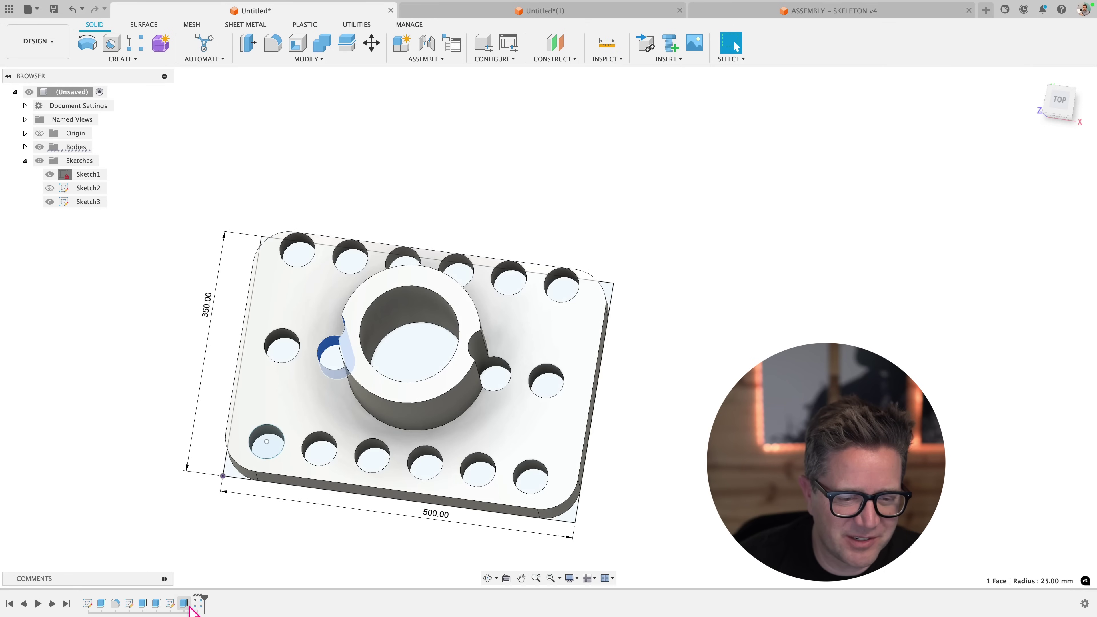
right_click(198, 603)
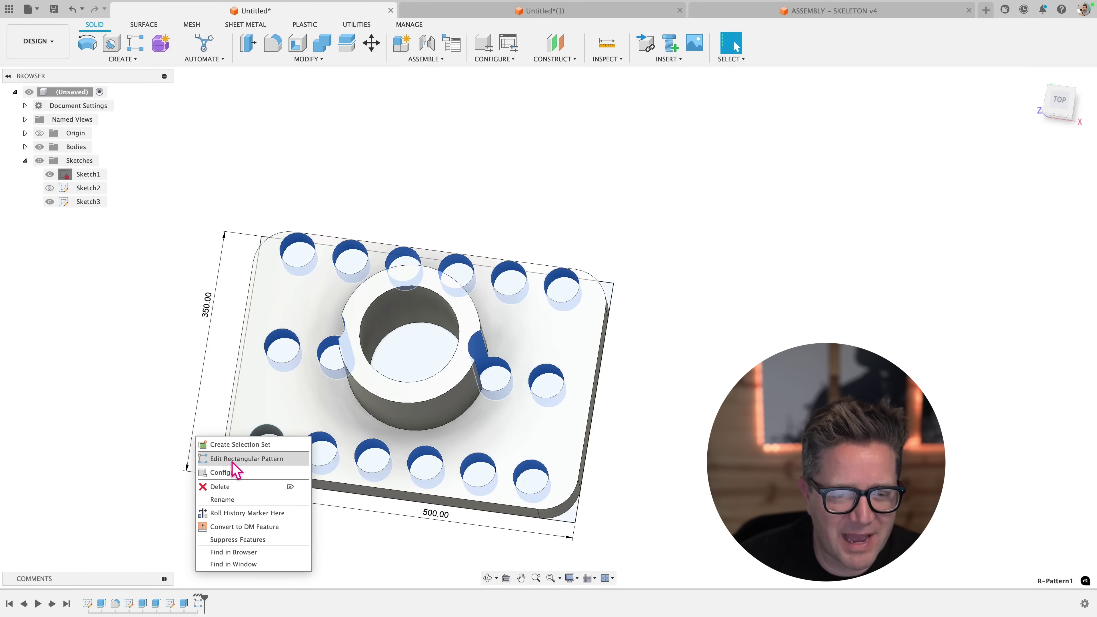
click(208, 458)
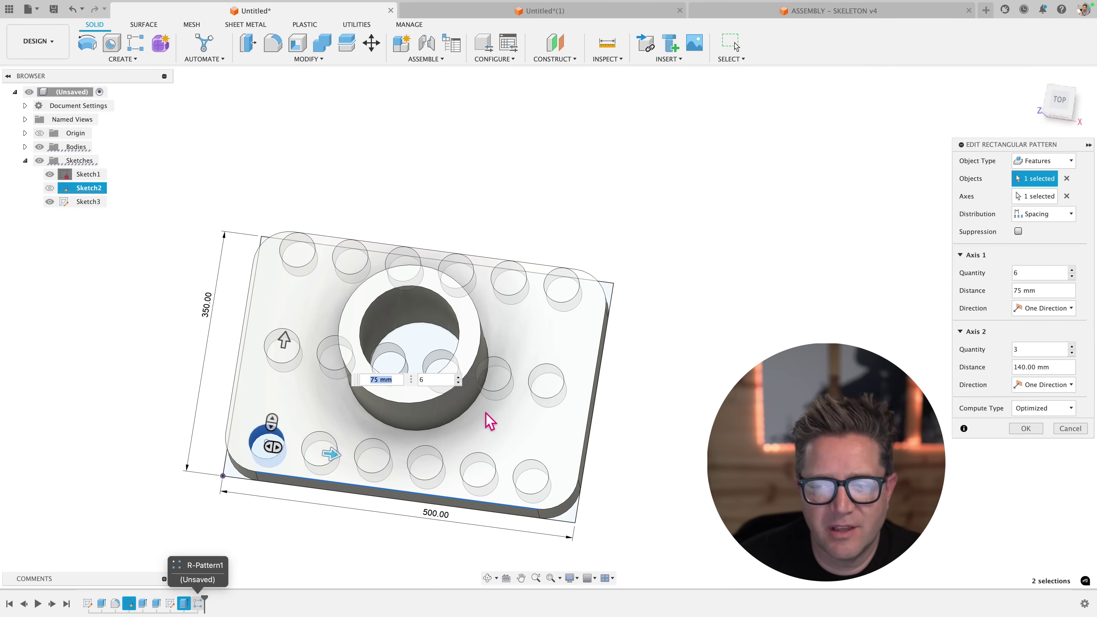
click(1017, 232)
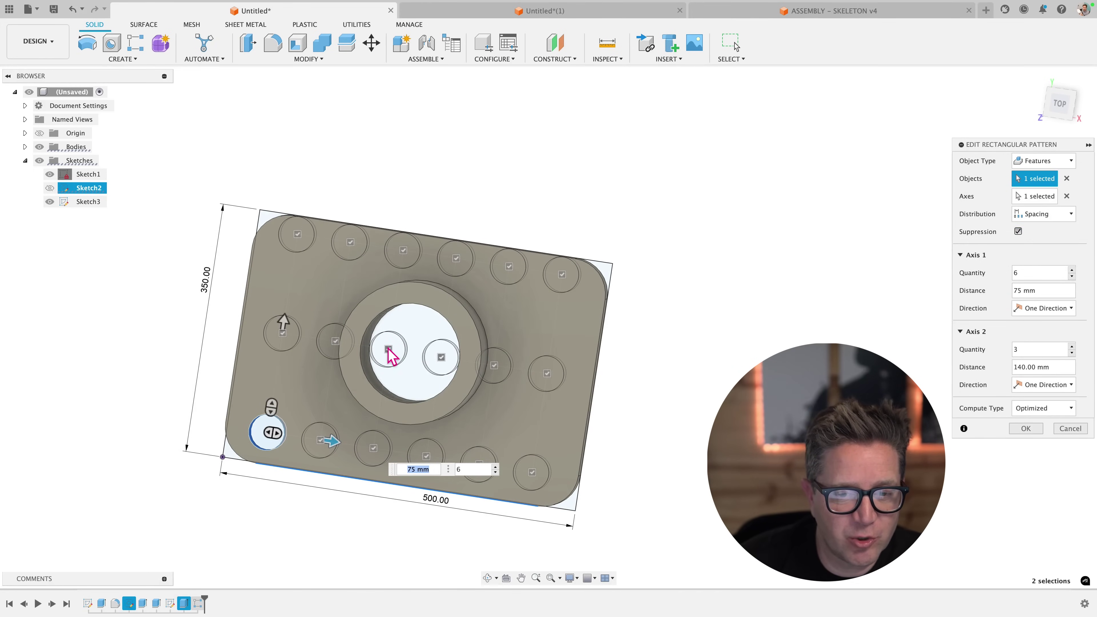
click(404, 352)
click(441, 358)
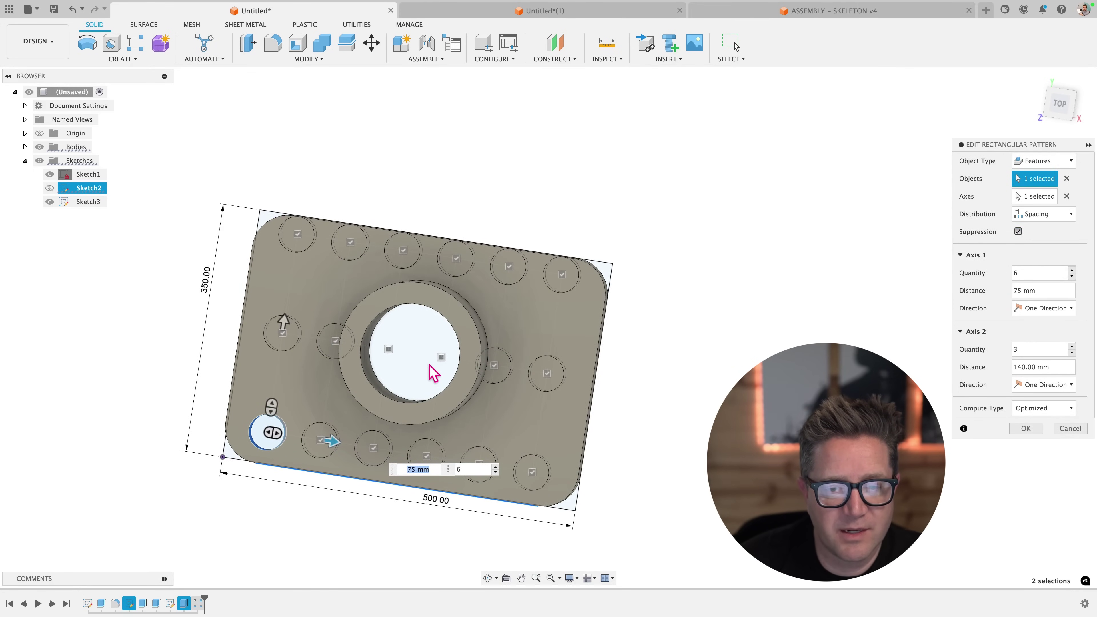
Suppress the two middle-row instances that cut into the boss wall and apply the pattern edit
shift+scroll(408, 359, down, 5)
shift+scroll(408, 359, up, 2)
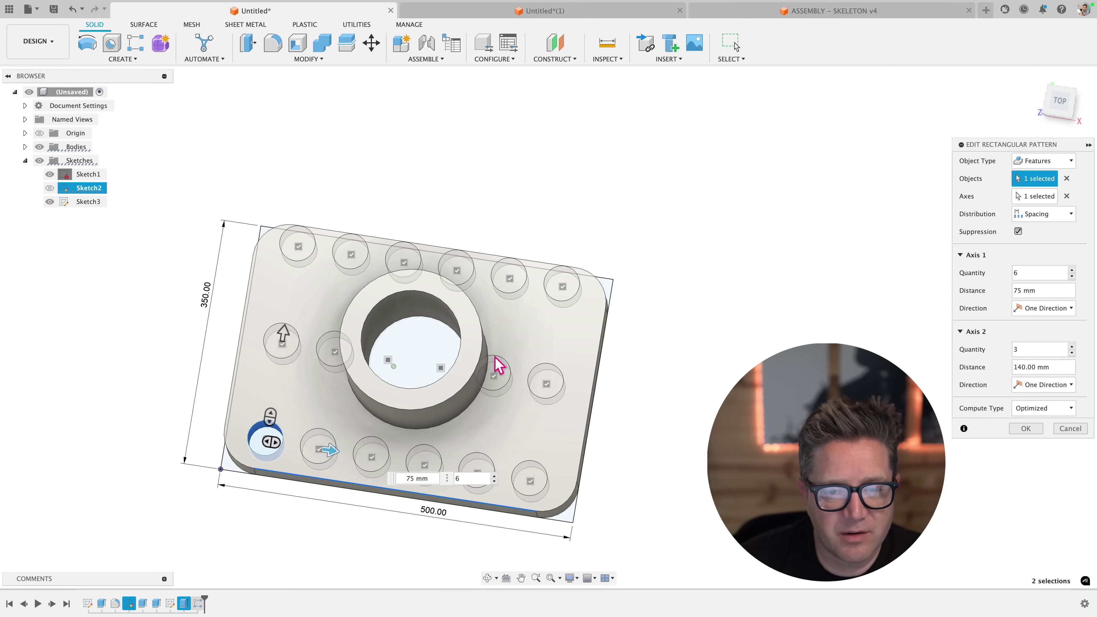
click(492, 373)
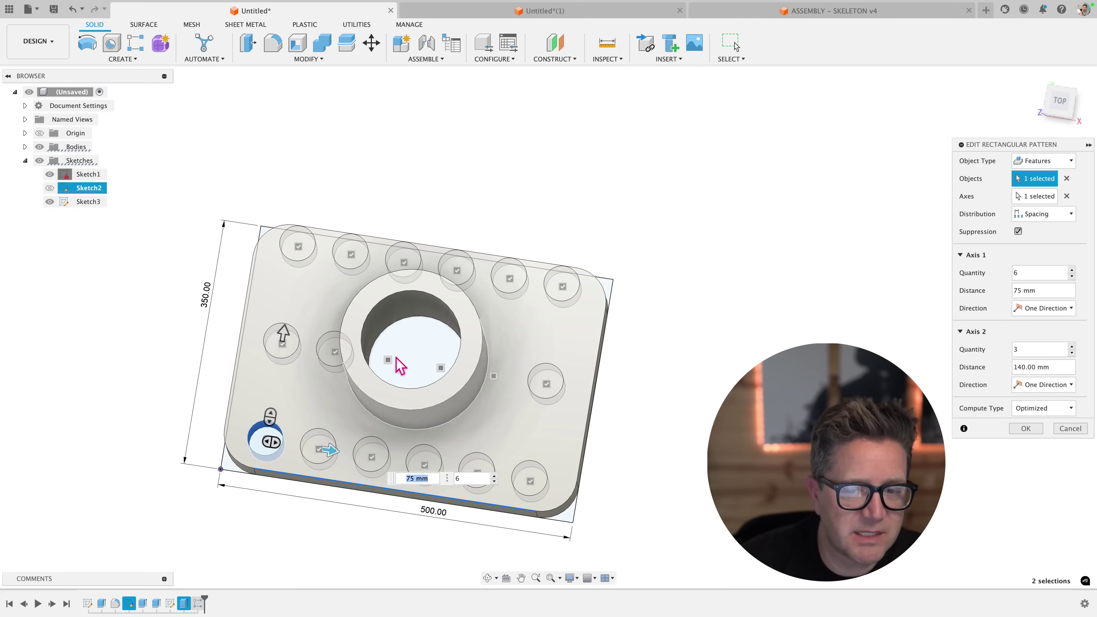
click(335, 351)
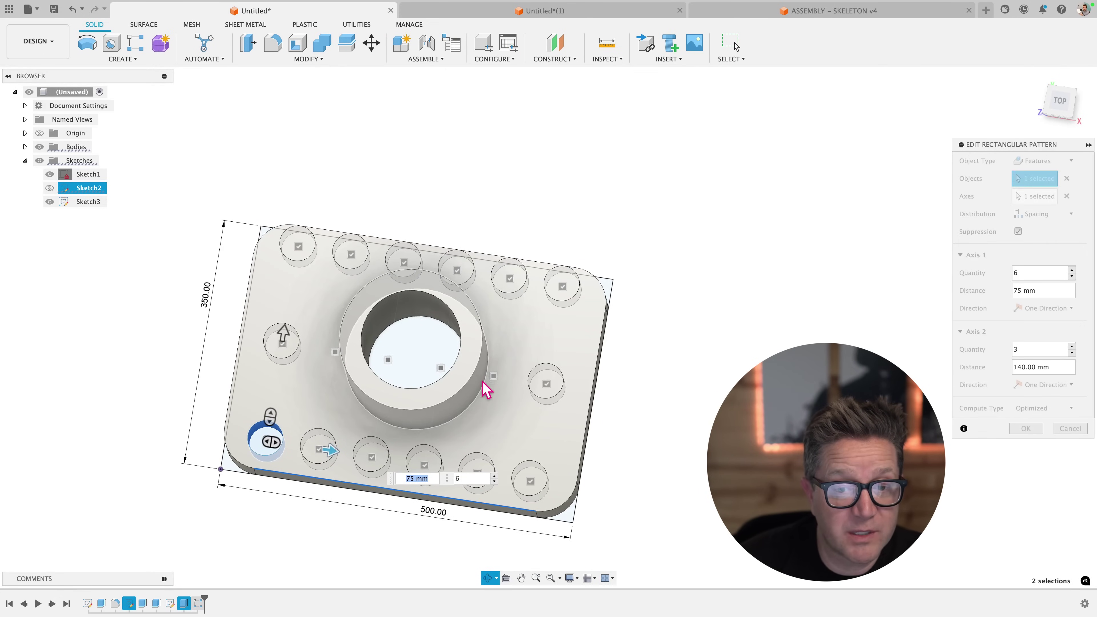
shift+scroll(483, 379, up, 5)
shift+scroll(483, 378, down, 2)
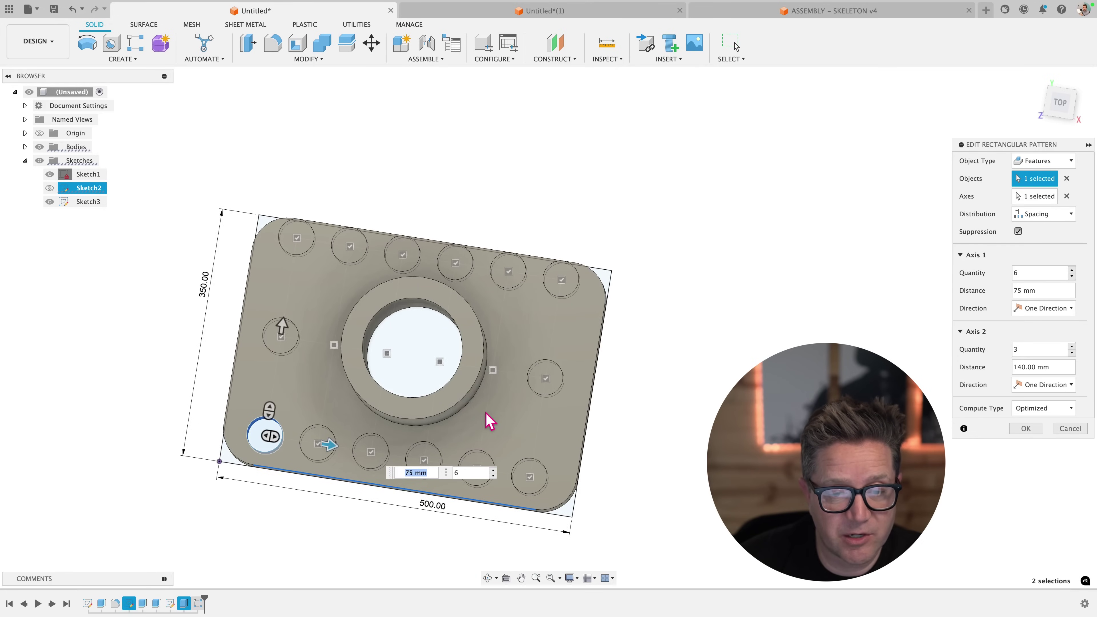
scroll(489, 421, down, 3)
click(1025, 428)
shift+scroll(707, 386, down, 5)
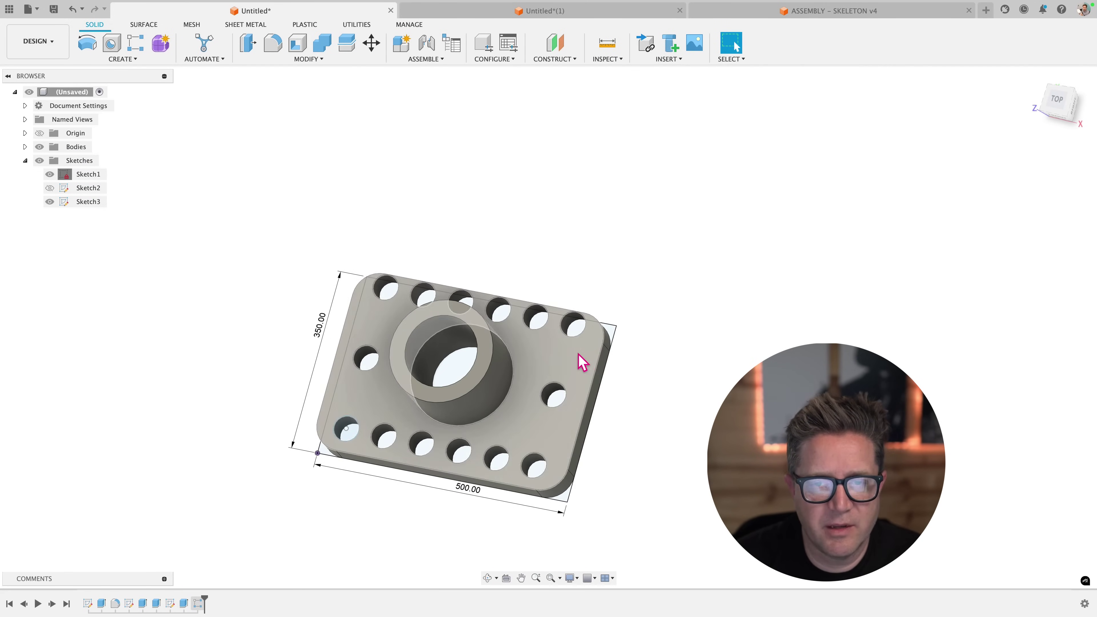
scroll(558, 409, down, 3)
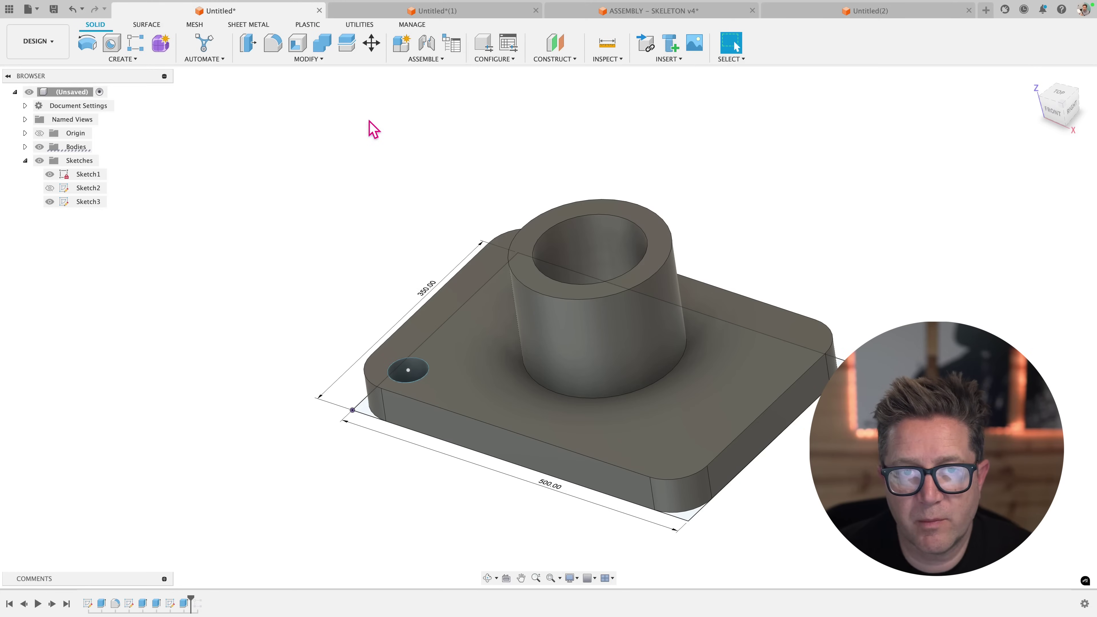
Chamfer the top edge of the plate's corner hole by 10 mm
click(309, 59)
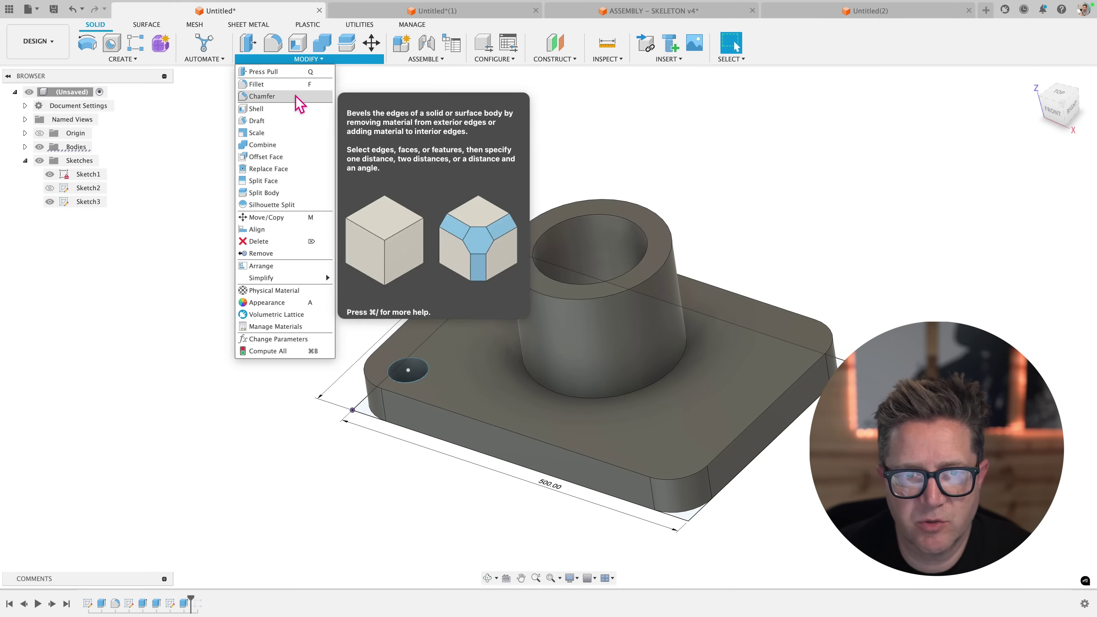
click(276, 96)
click(420, 368)
text(10)
key(Return)
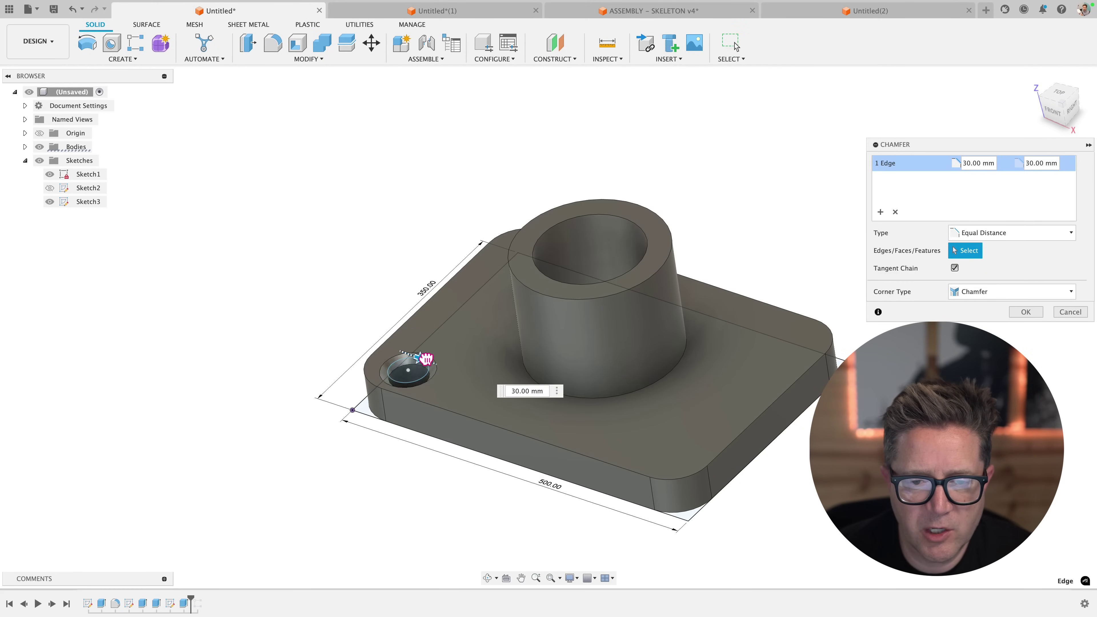
click(1035, 311)
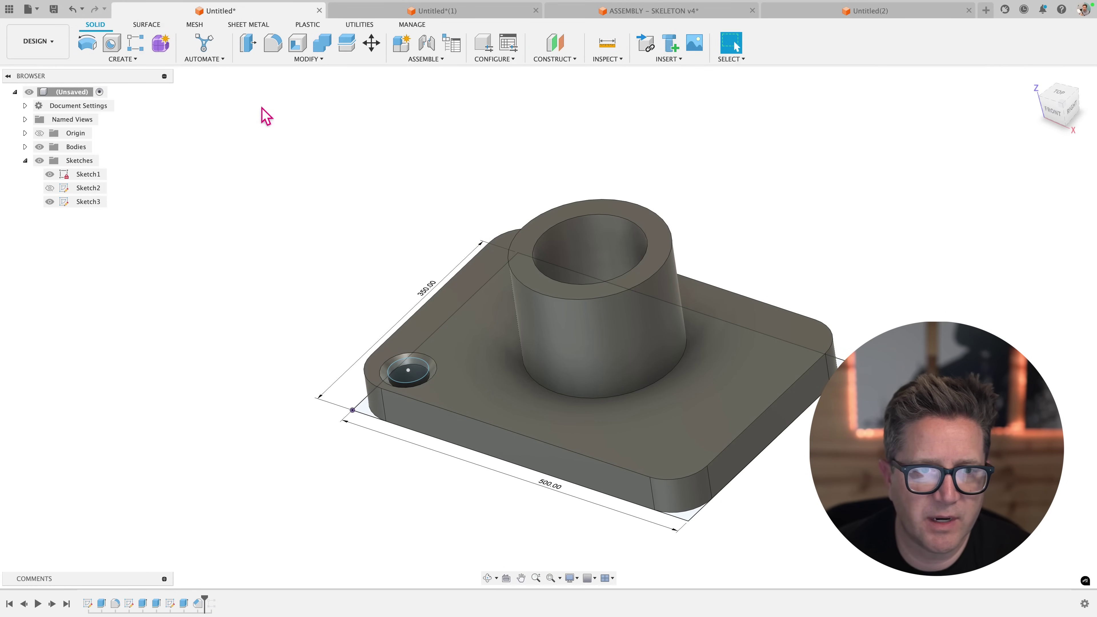
Start a rectangular pattern with the Features object type and choose the corner hole's extrude cut as its object
click(135, 43)
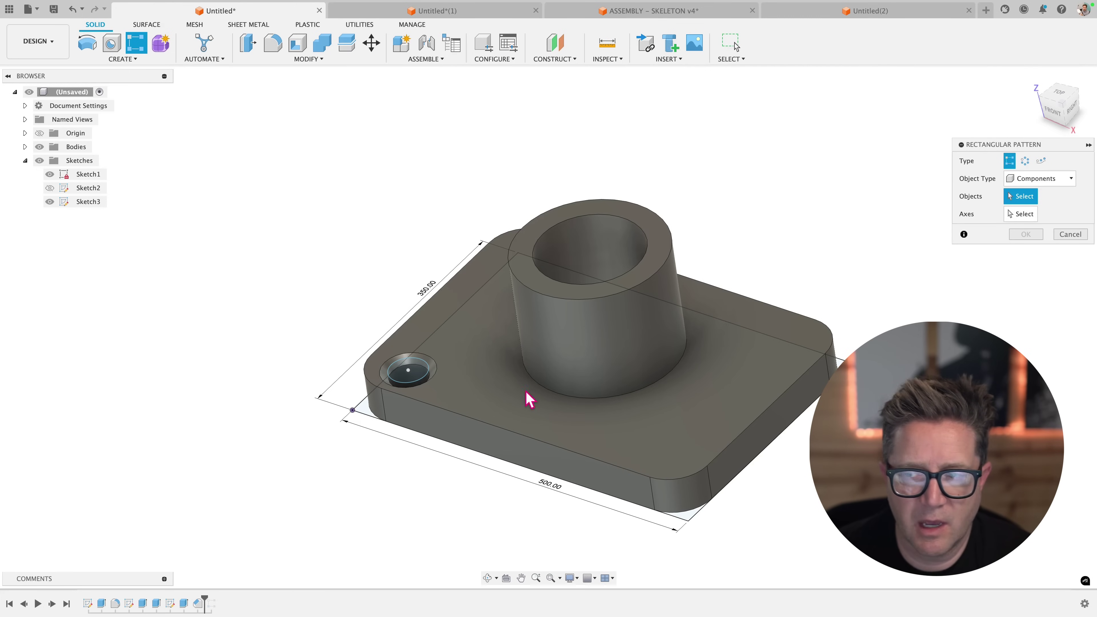
click(1036, 178)
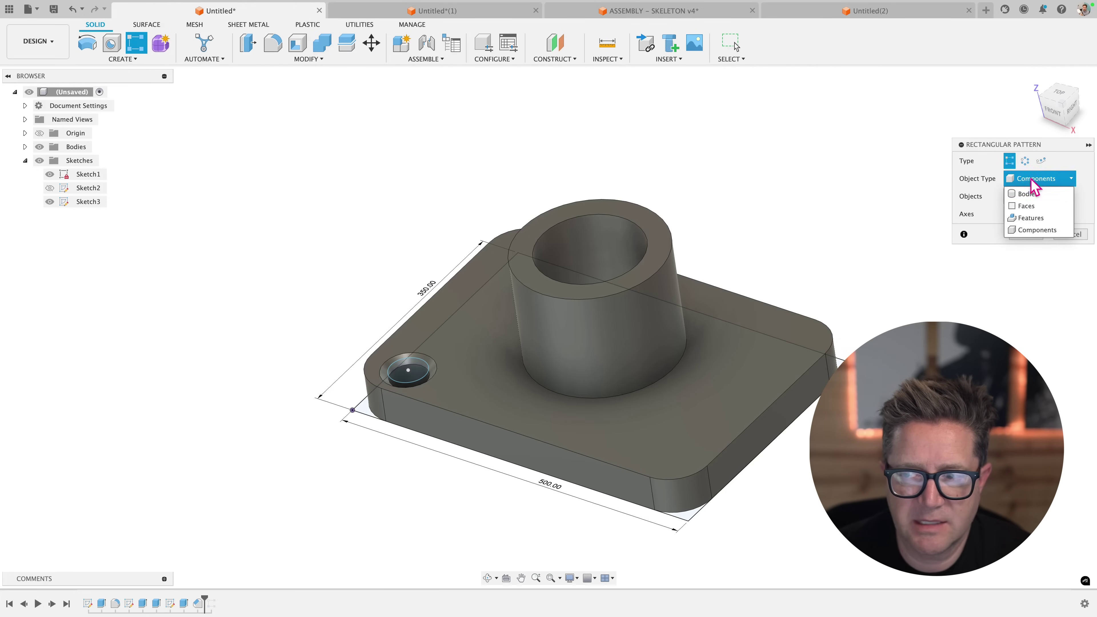
click(1029, 219)
scroll(442, 380, up, 3)
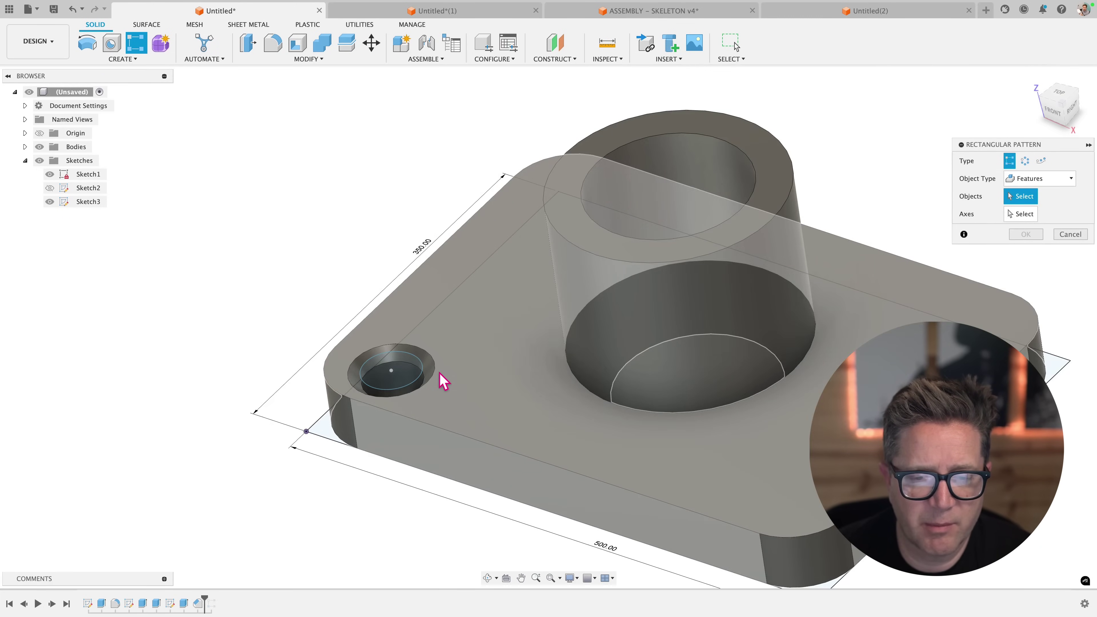
scroll(442, 380, up, 3)
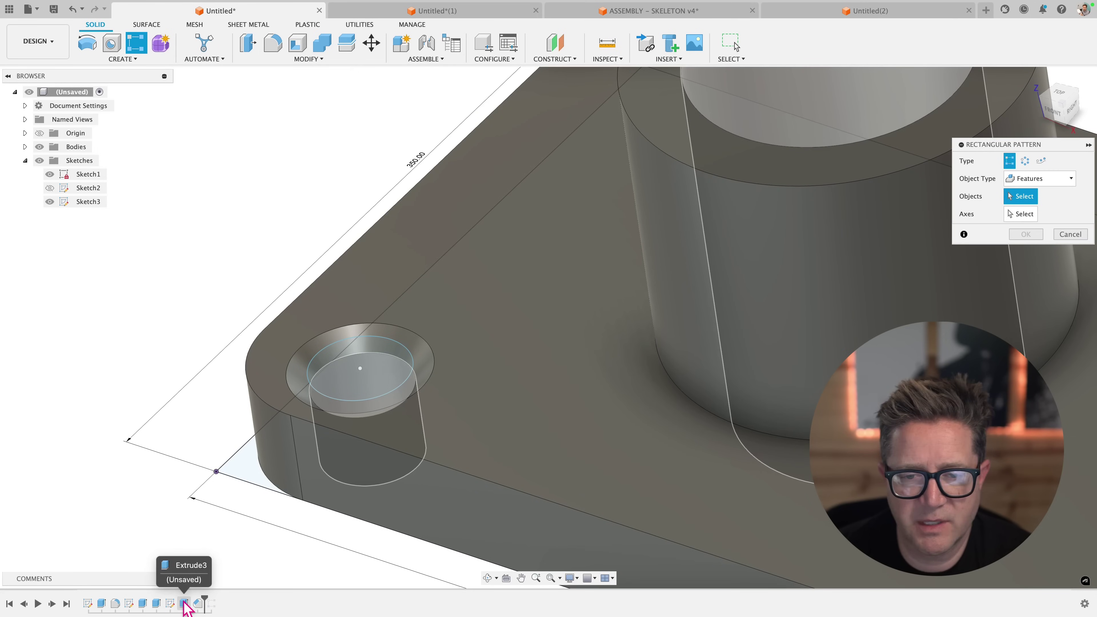
click(185, 604)
scroll(431, 382, down, 5)
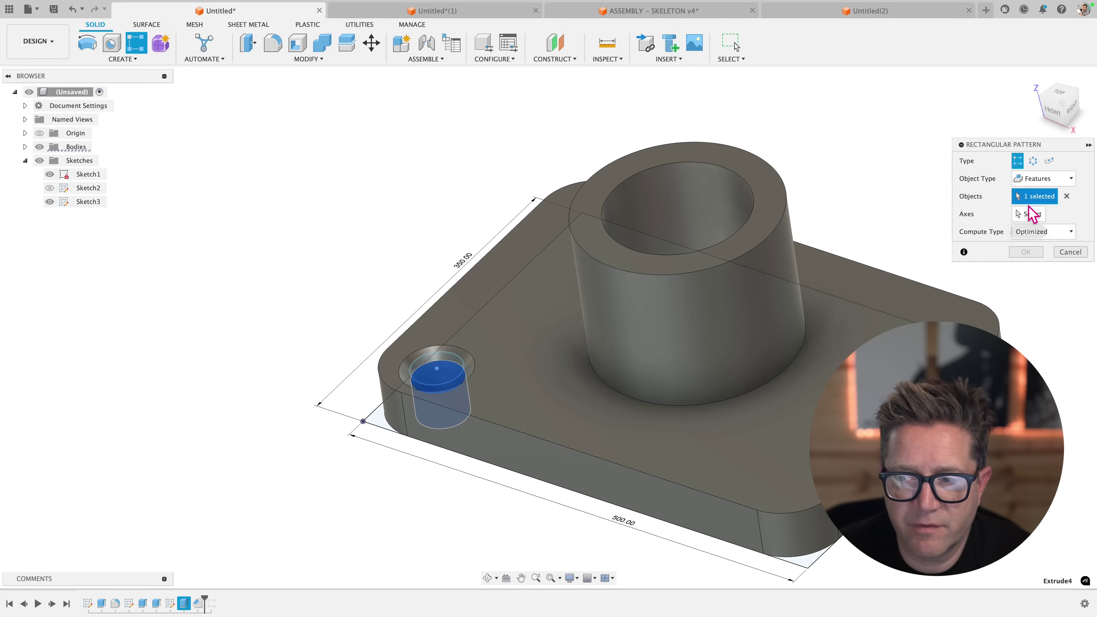
Pattern the hole in both directions using the plate's front long edge as the axis, with 3 instances at 150 mm along Axis 1
click(1030, 214)
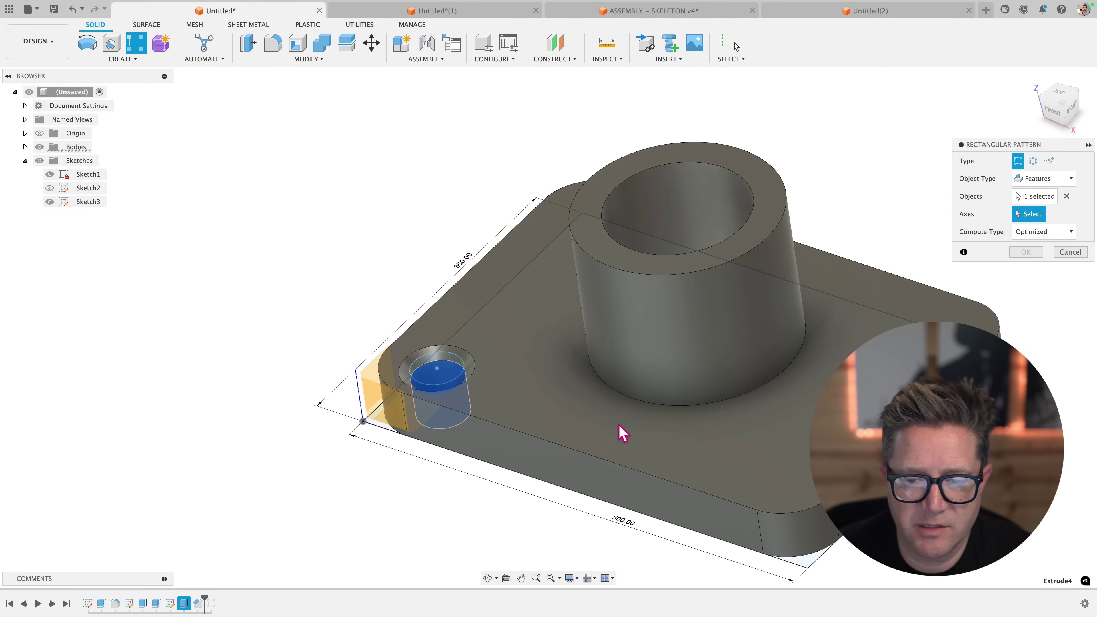
click(605, 466)
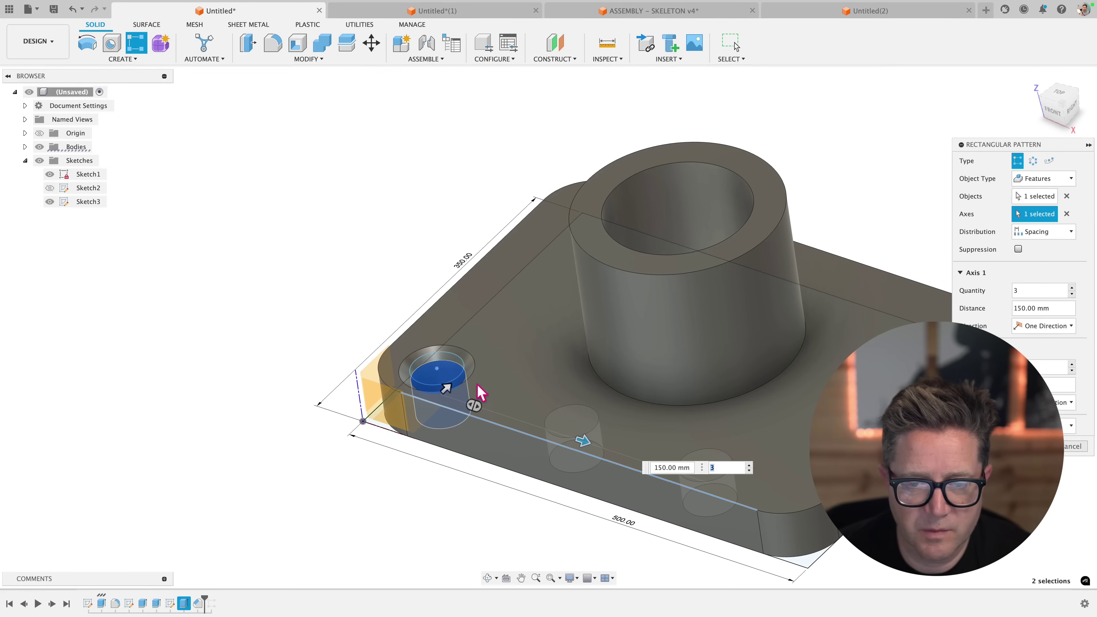
click(452, 391)
key(Return)
scroll(655, 428, down, 3)
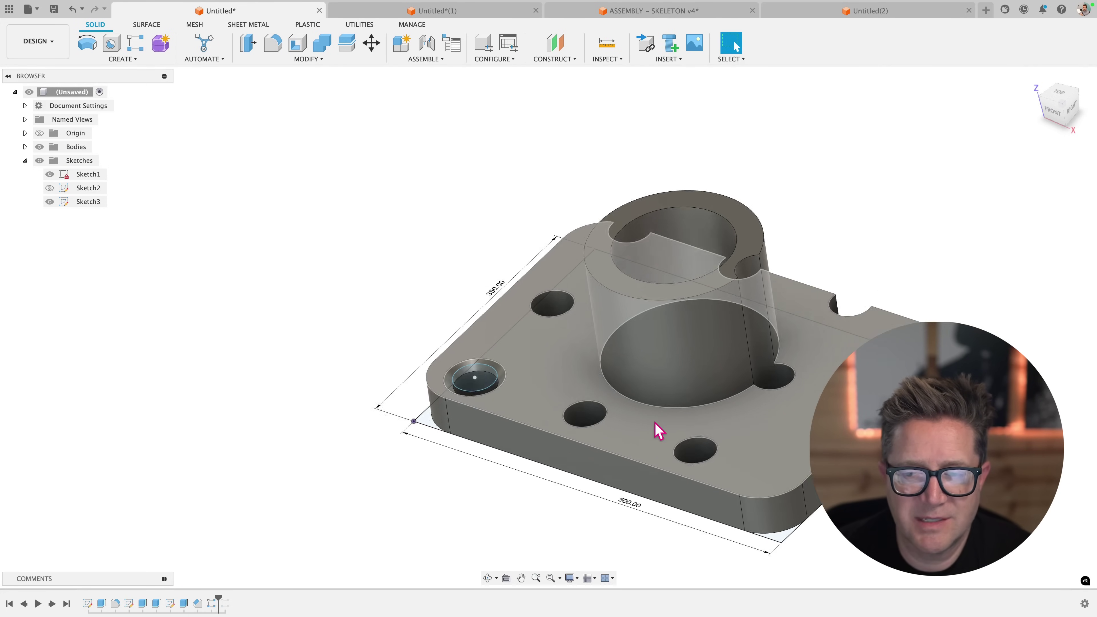
scroll(647, 430, up, 4)
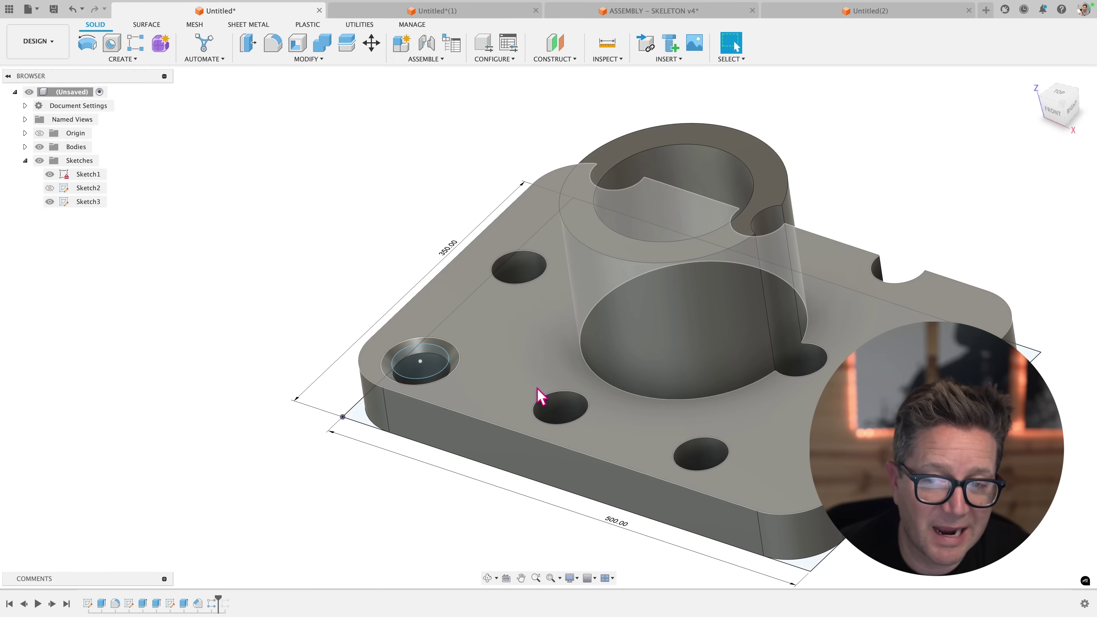
Edit the rectangular hole pattern to add the corner hole's chamfer to the patterned objects and apply the change
right_click(212, 602)
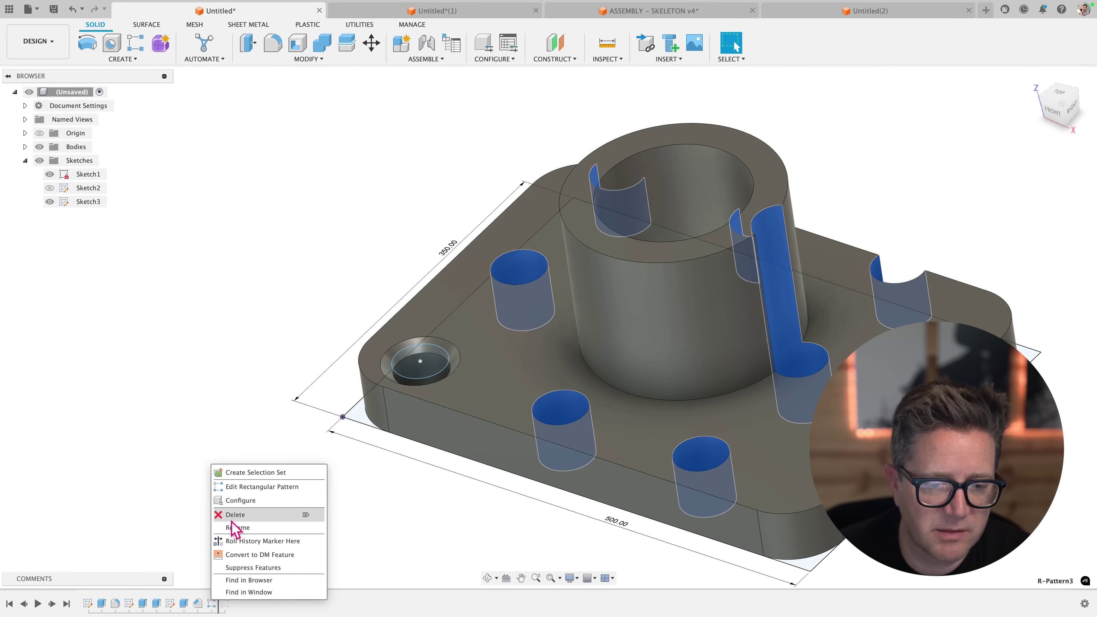
click(249, 488)
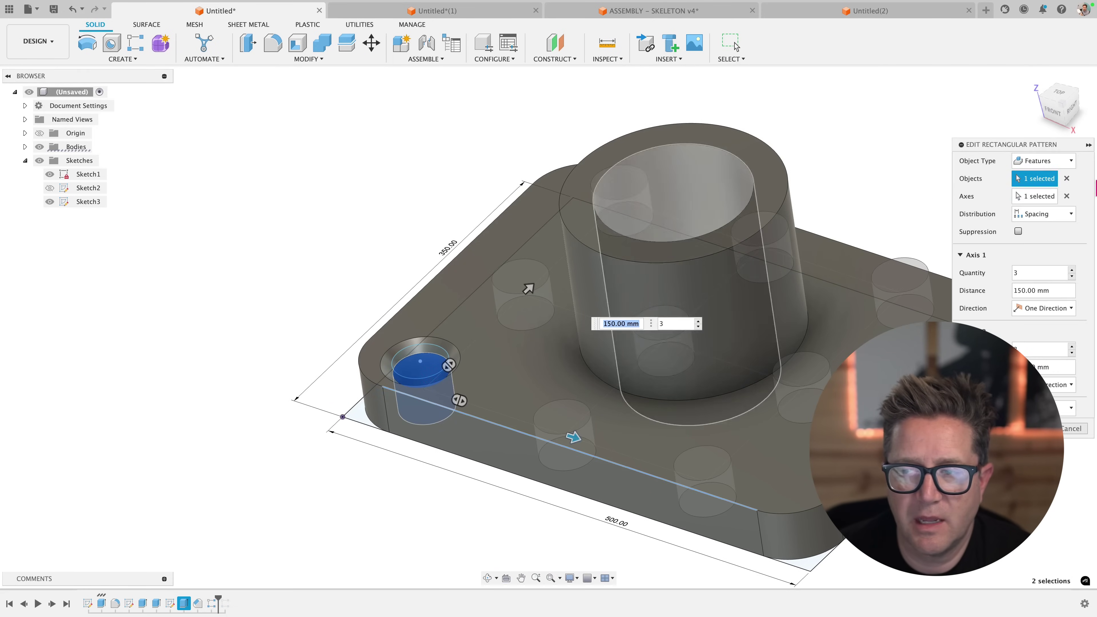
click(1033, 175)
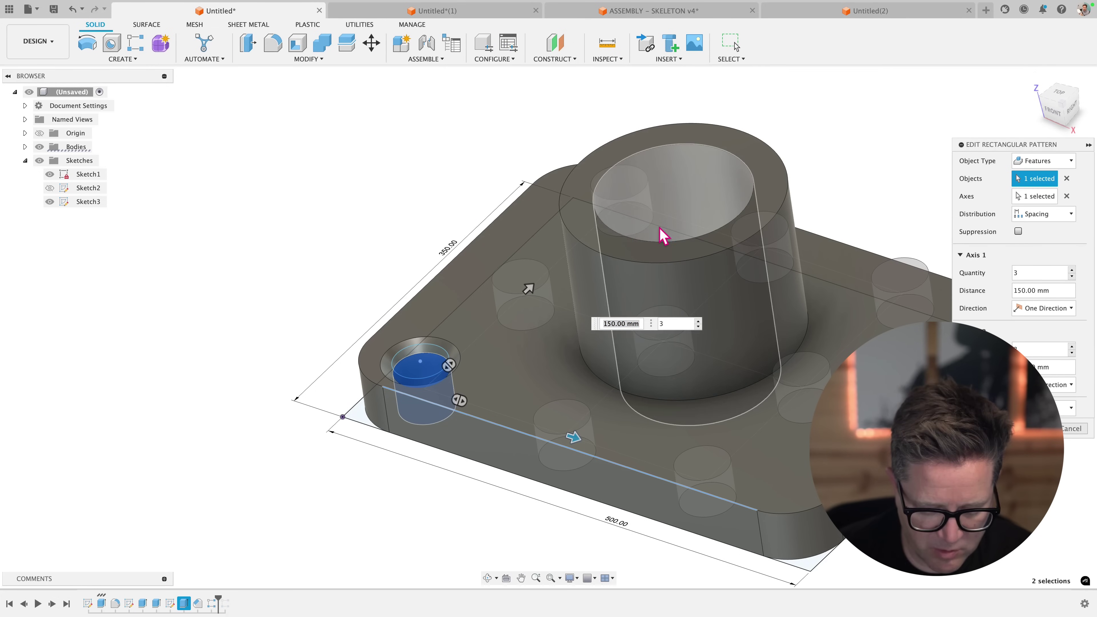
scroll(401, 384, up, 5)
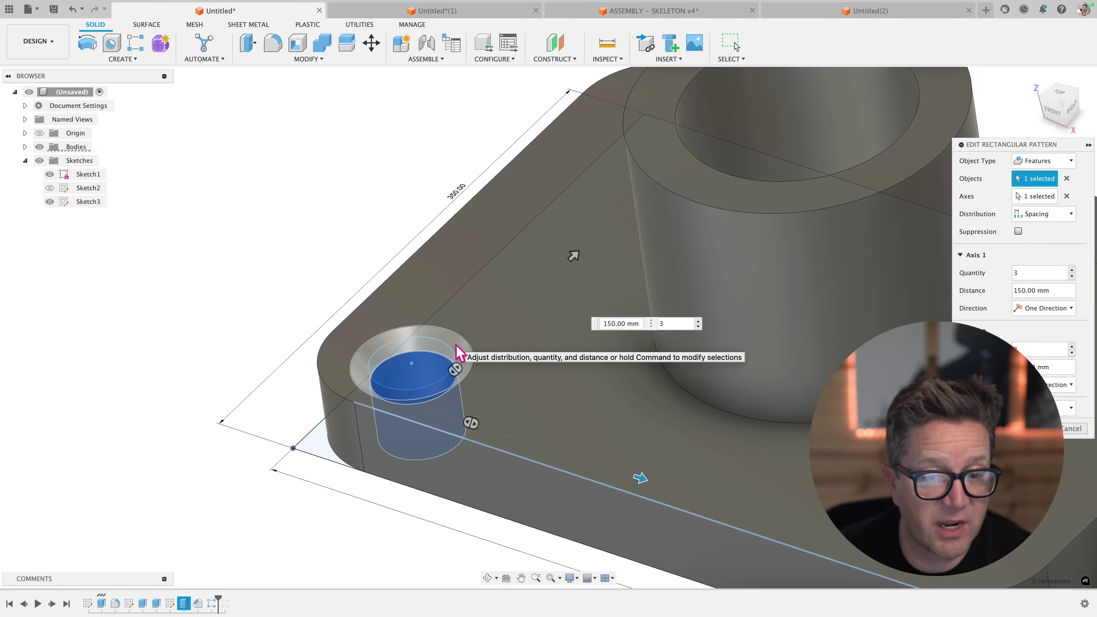
click(463, 351)
scroll(464, 354, down, 10)
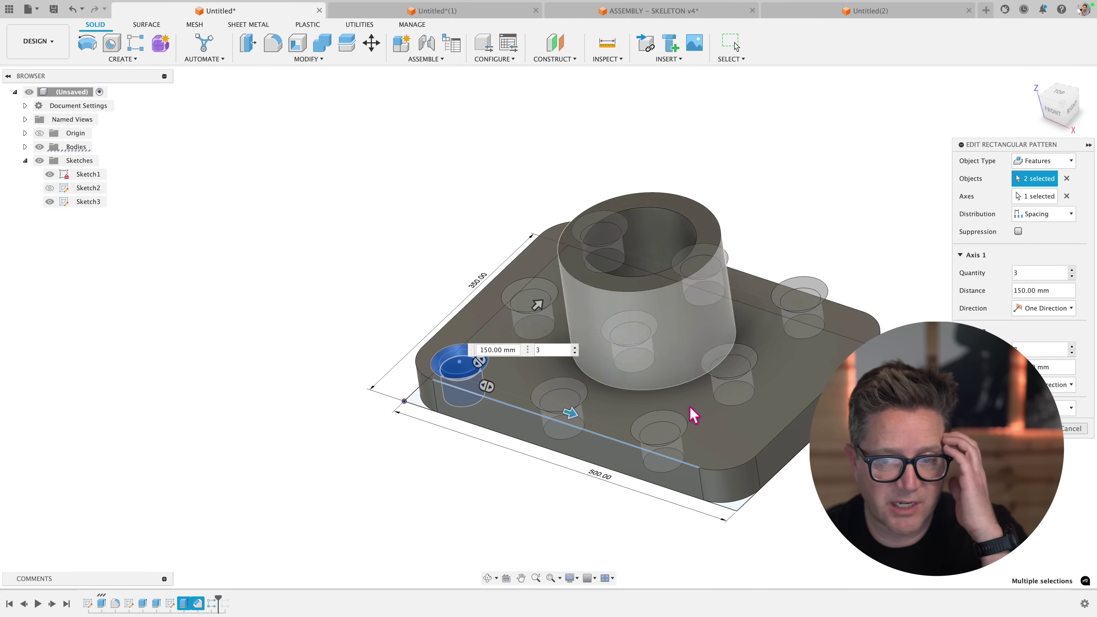
scroll(745, 405, up, 2)
scroll(745, 405, up, 2)
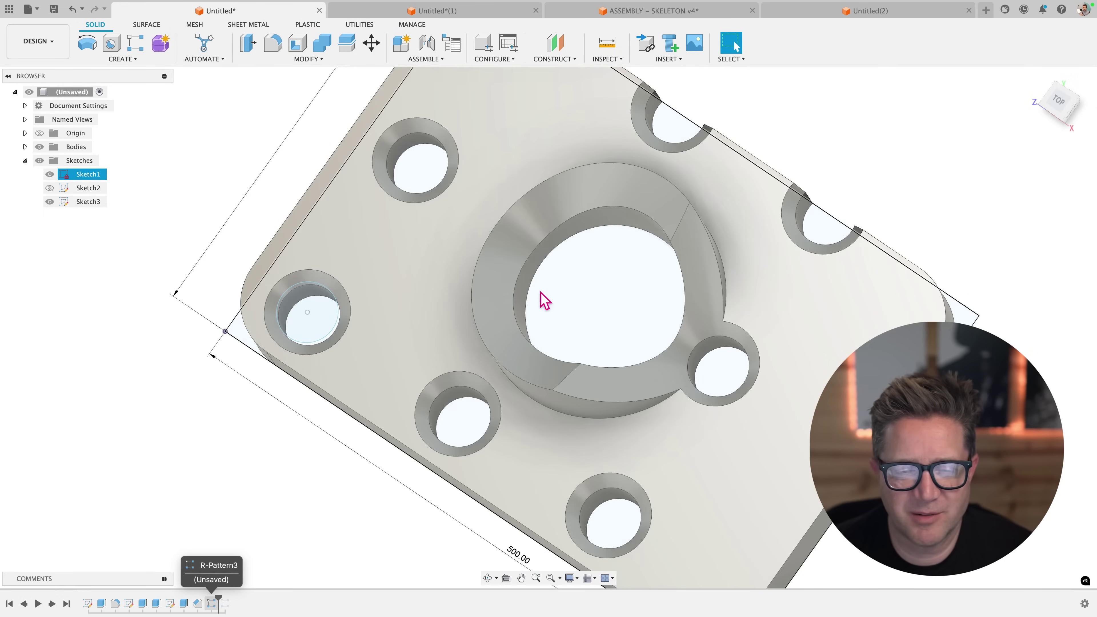
Switch to the Untitled(1) design containing the rectangular frame with one corner hole
click(461, 13)
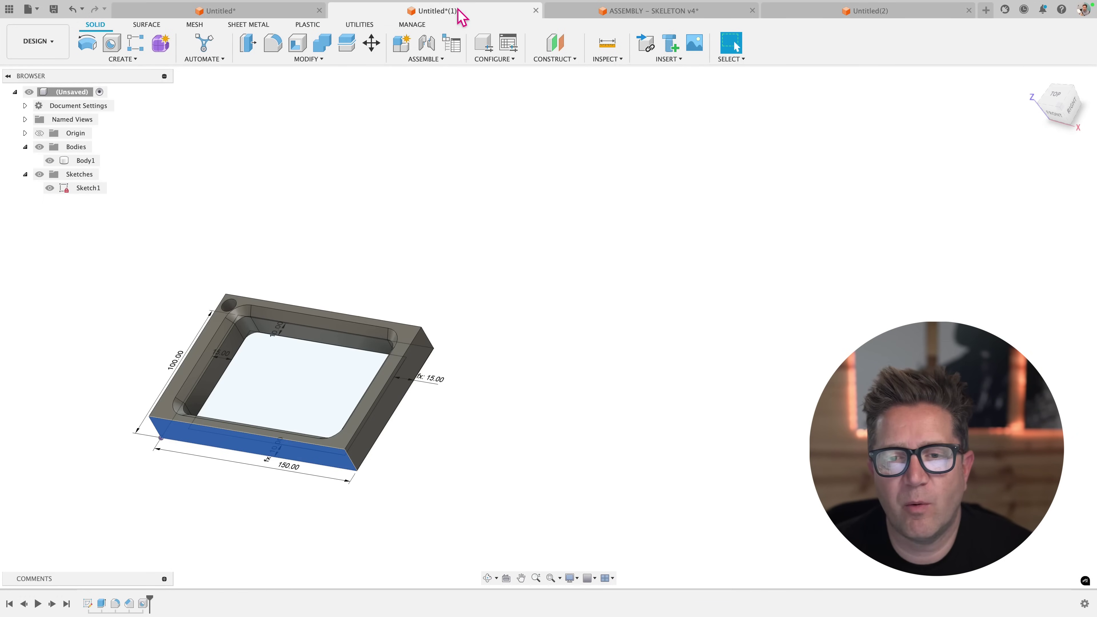
scroll(269, 482, up, 3)
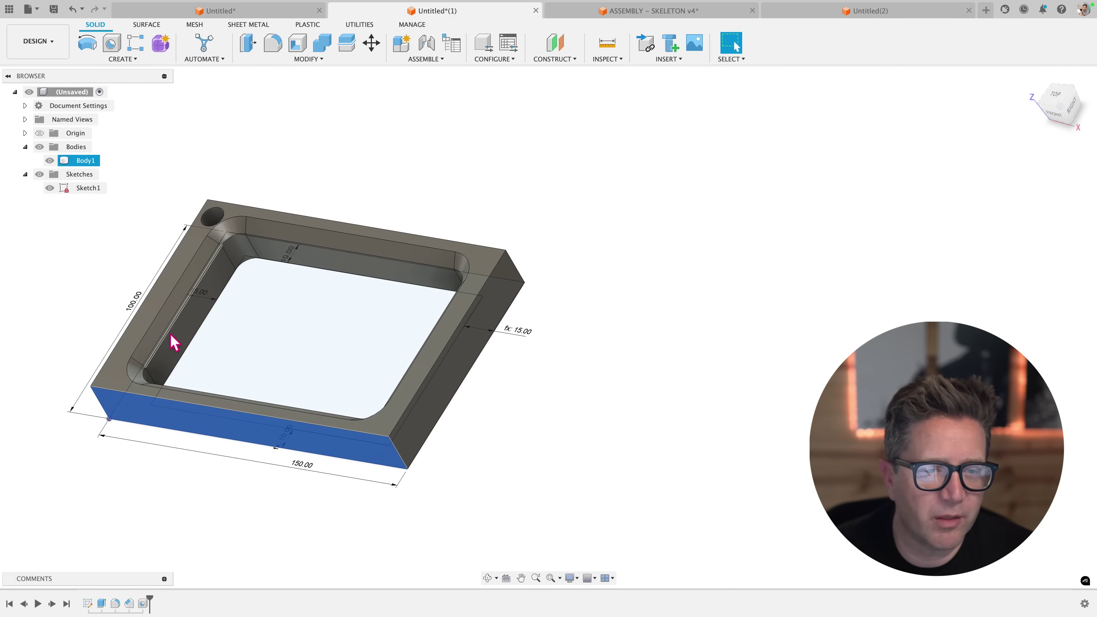
scroll(105, 363, up, 4)
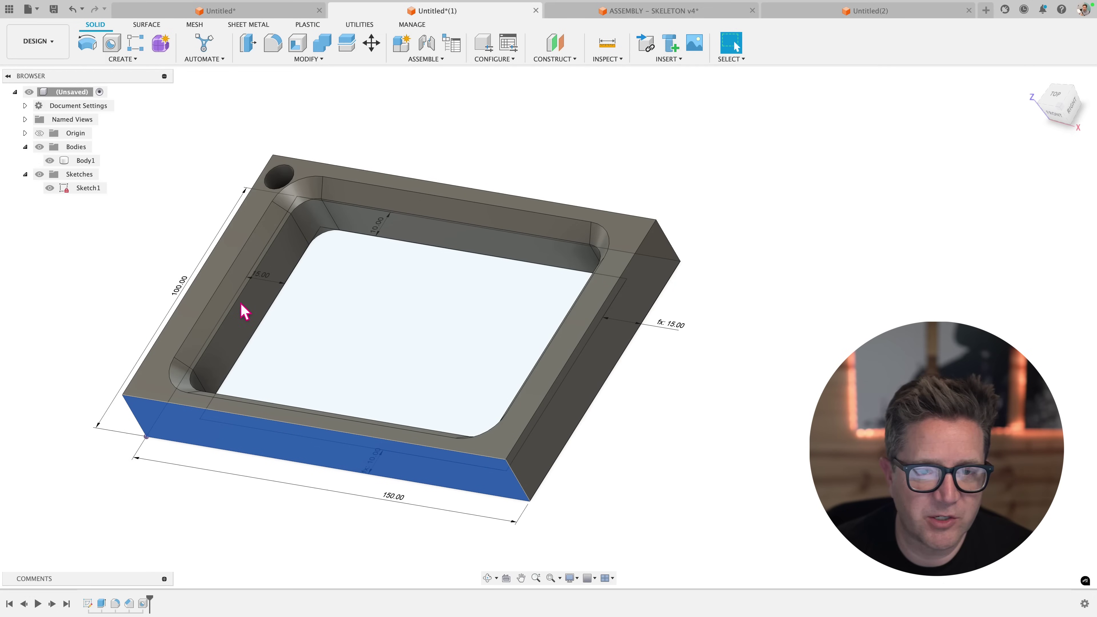
scroll(396, 305, down, 3)
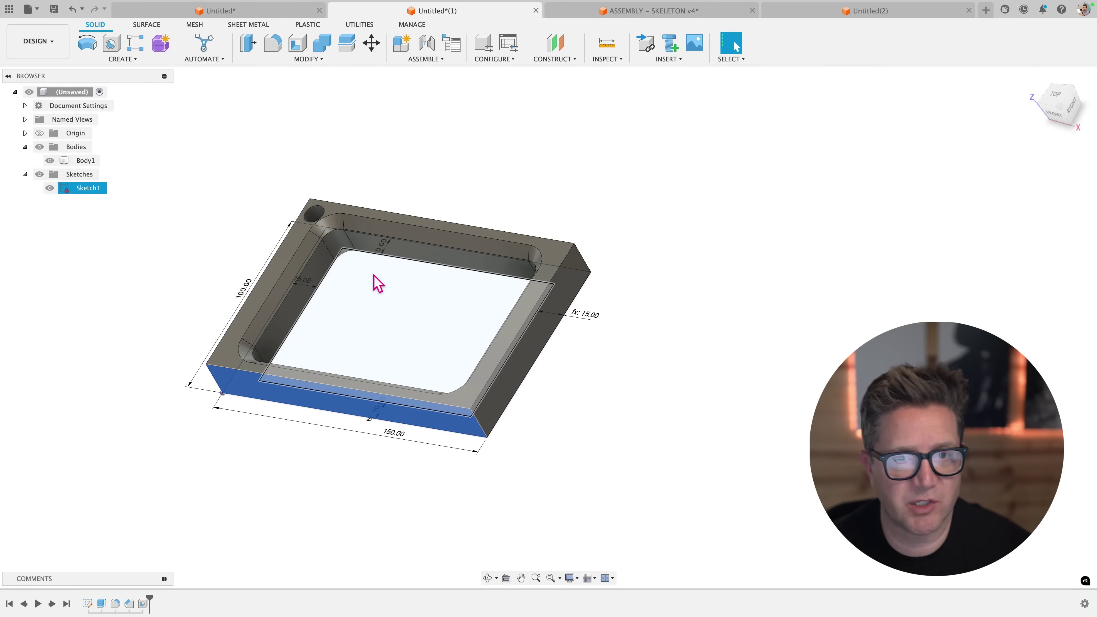
scroll(548, 253, down, 2)
scroll(548, 252, up, 3)
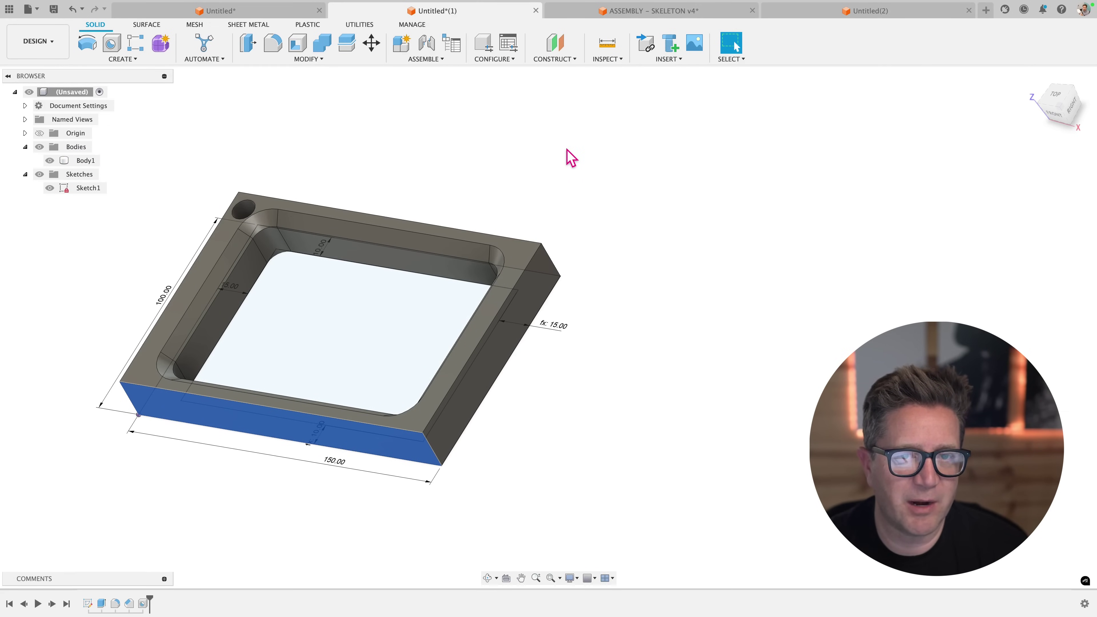
Start a rectangular pattern with the Bodies object type, choosing the frame body as object and its front long edge as axis
click(137, 43)
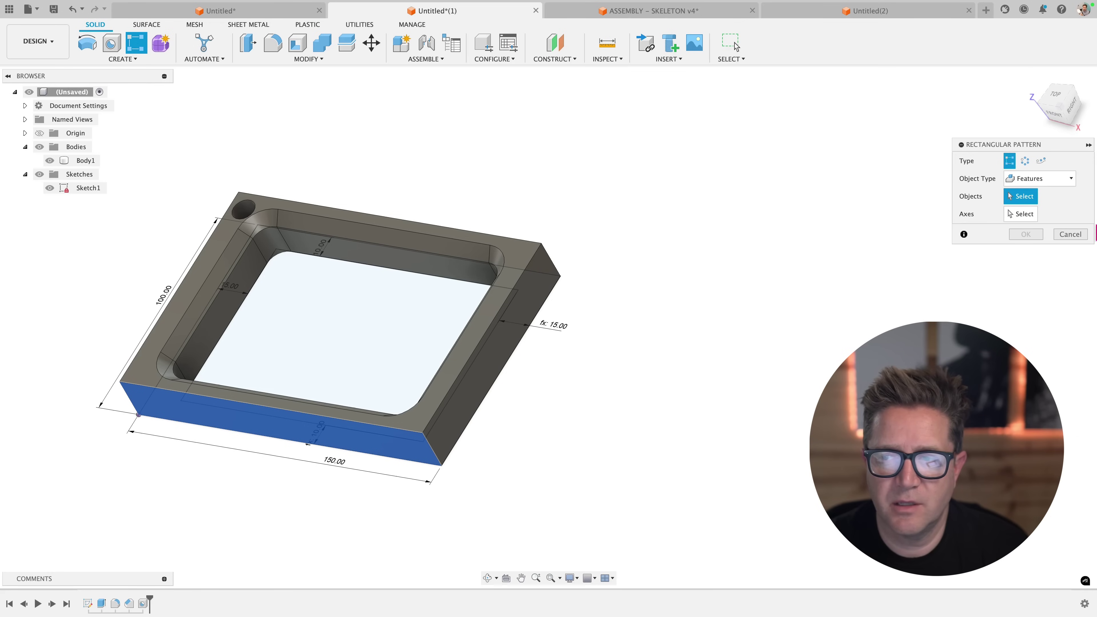
click(1022, 184)
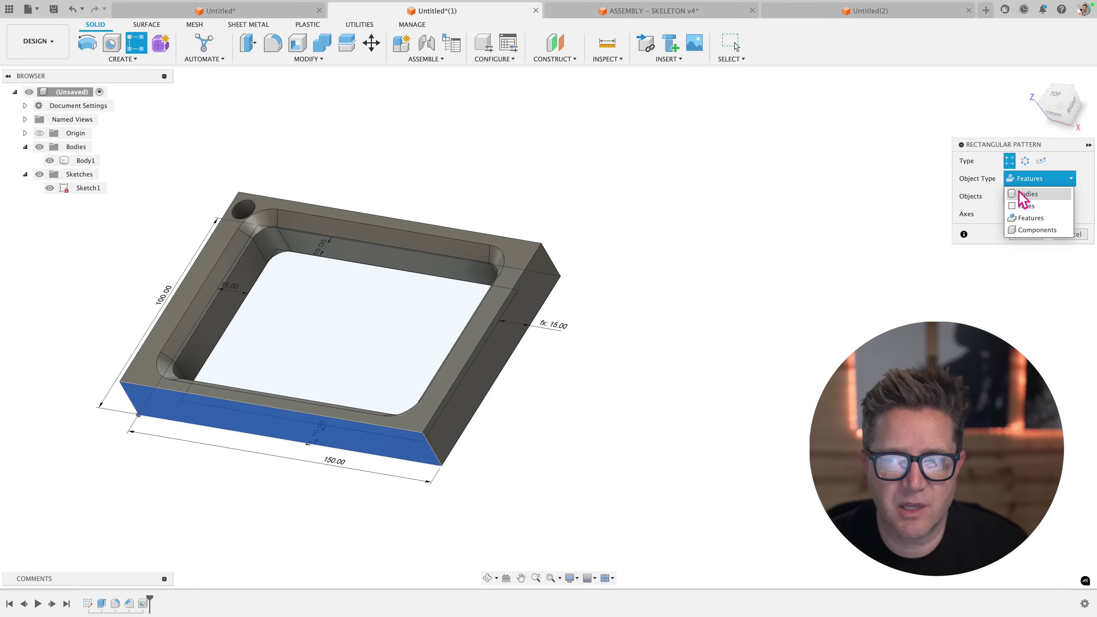
click(1028, 194)
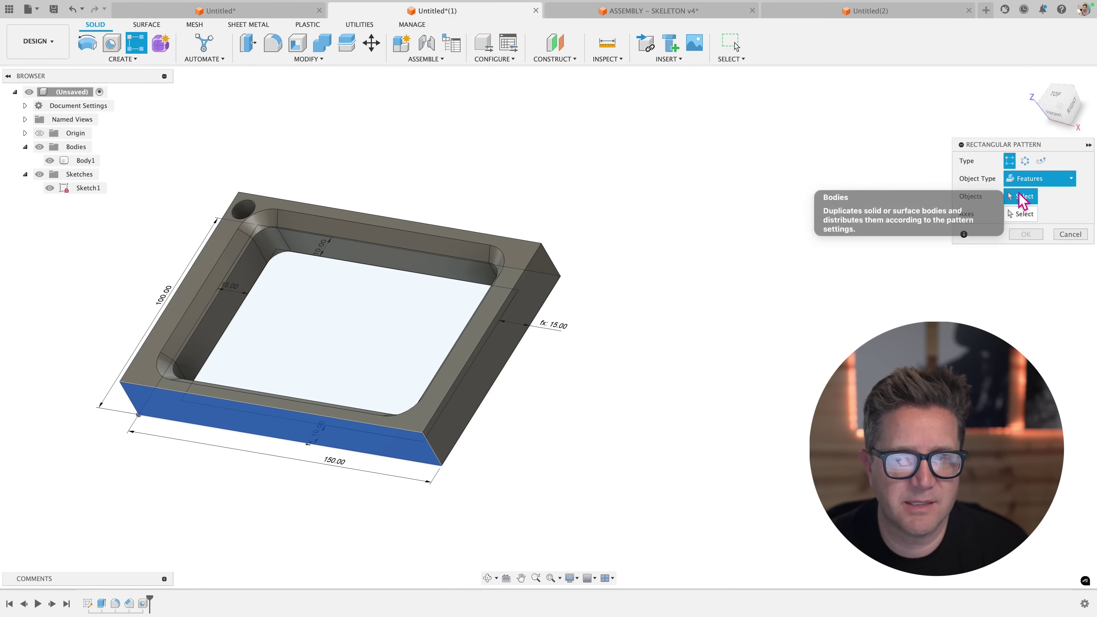
click(372, 242)
scroll(574, 312, down, 2)
scroll(578, 319, up, 3)
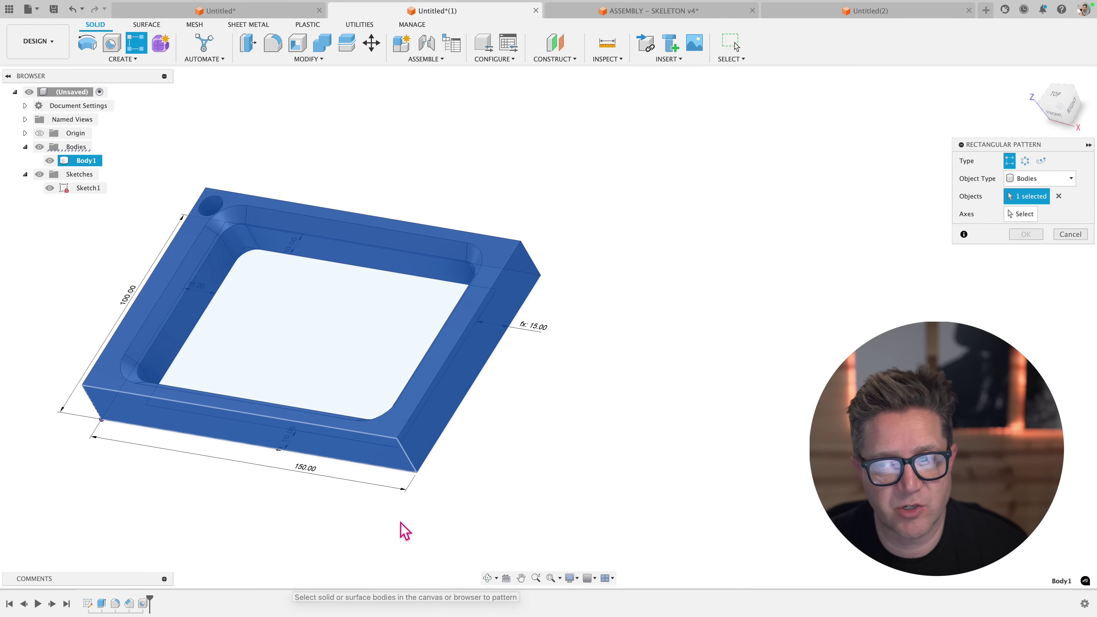
click(1028, 217)
click(257, 420)
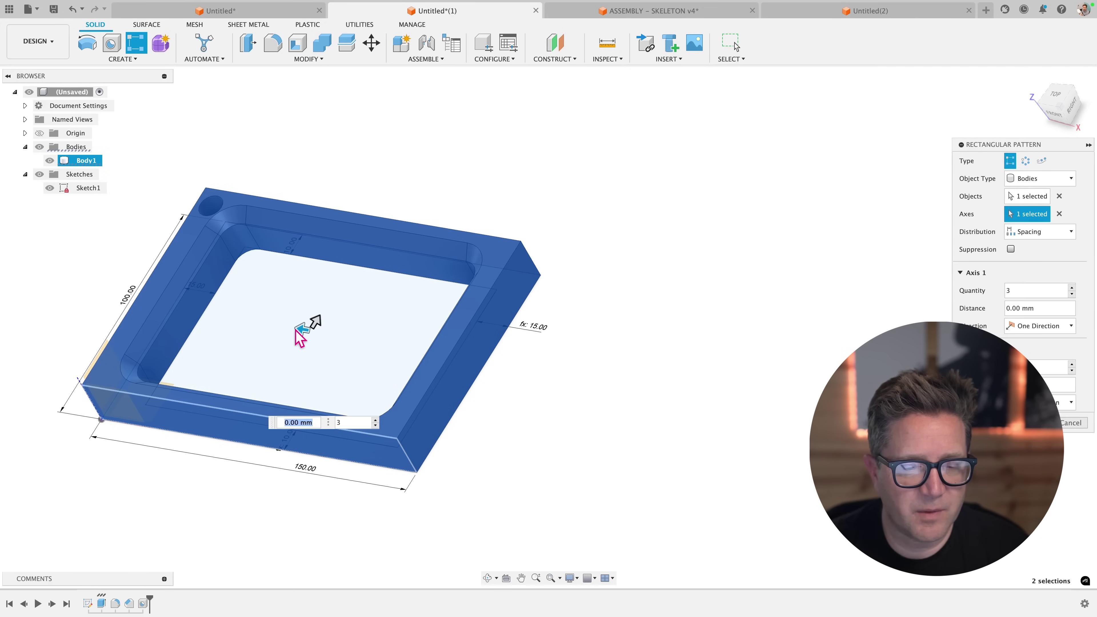
Set the frame pattern's Axis 1 distance to -150 mm with 3 instances along the long edge
key(Tab)
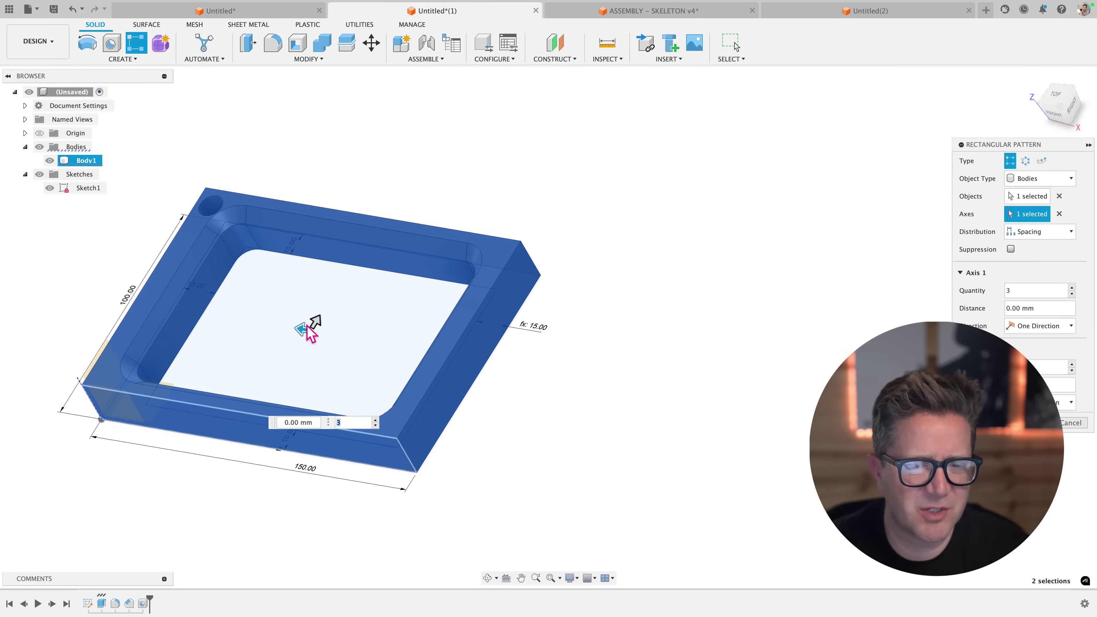
key(Tab)
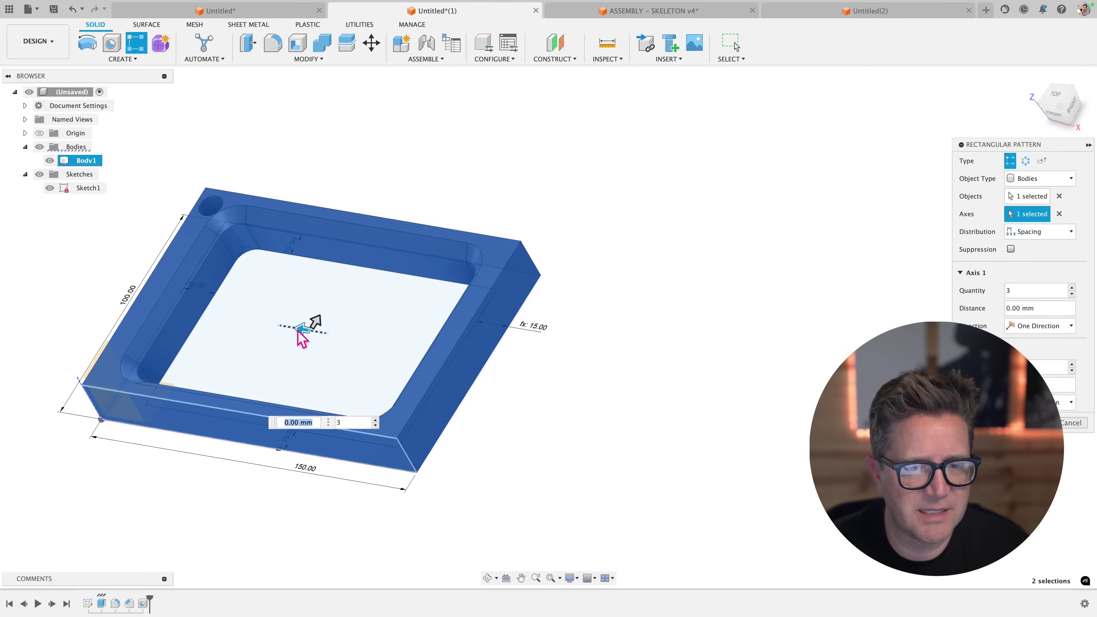
drag(304, 330, 625, 365)
scroll(625, 366, down, 5)
scroll(717, 432, up, 3)
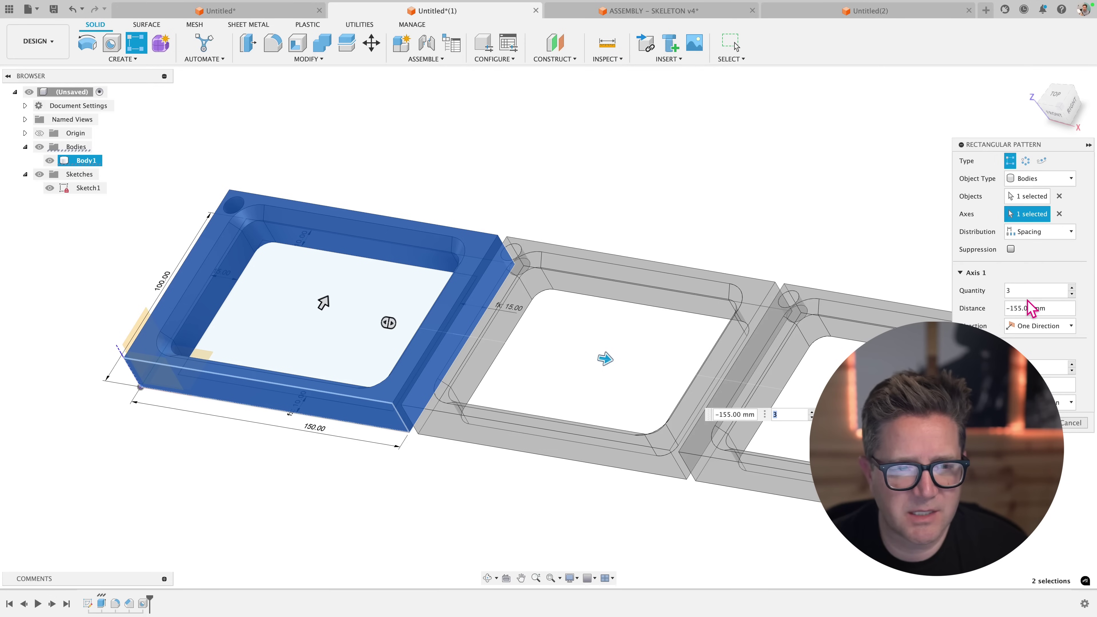
text(-)
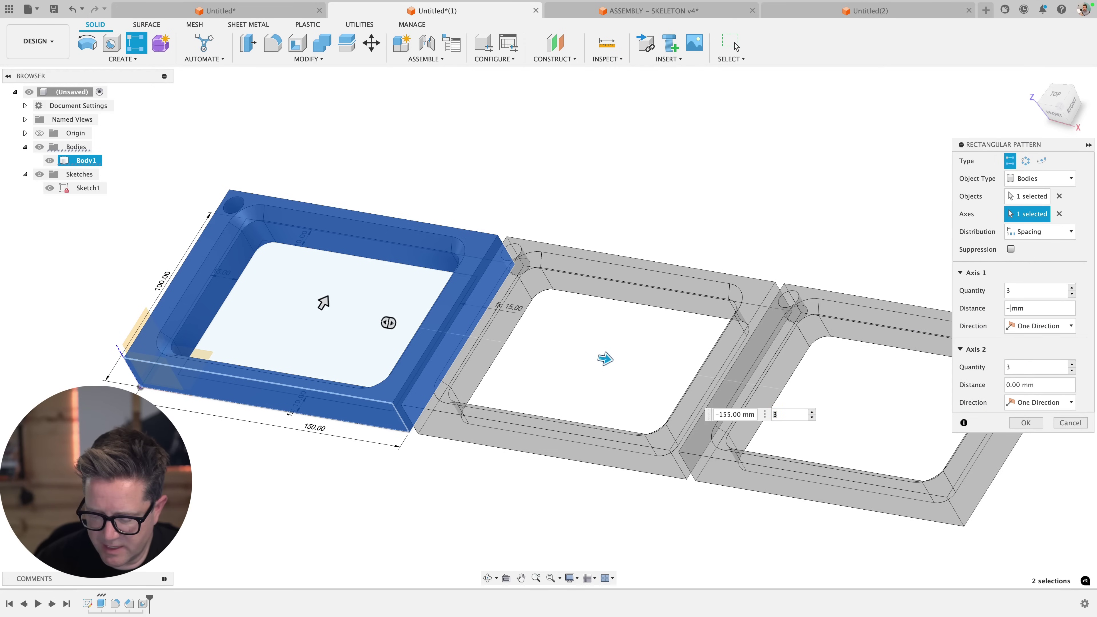
text(150)
Set the Axis 2 distance to 100 mm, raise both axis quantities to 4, and create the frame pattern
click(1006, 384)
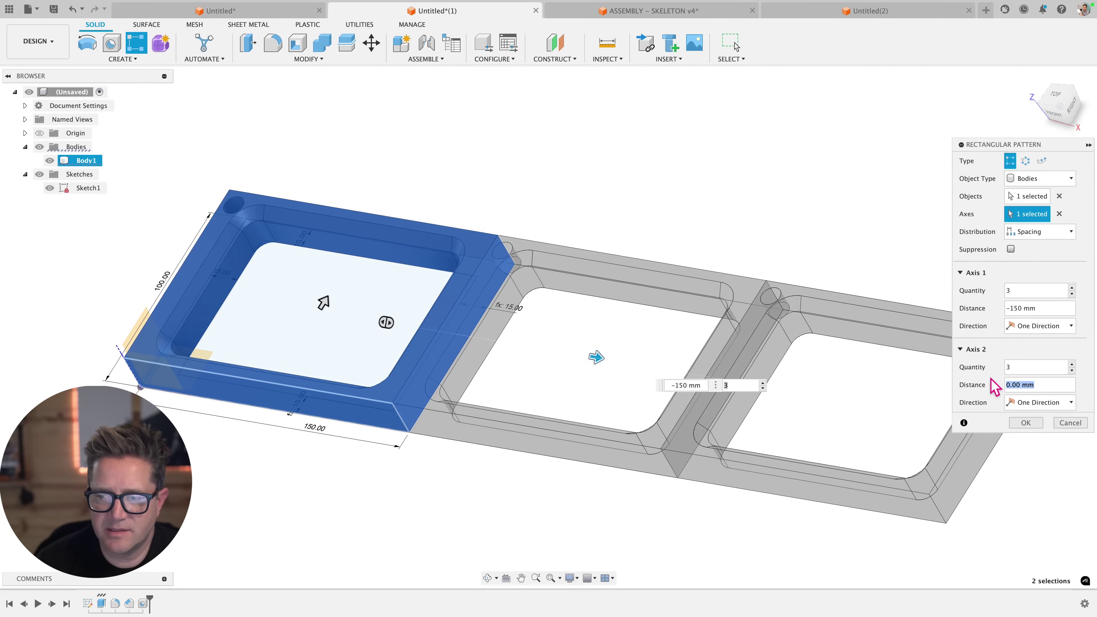
text(100)
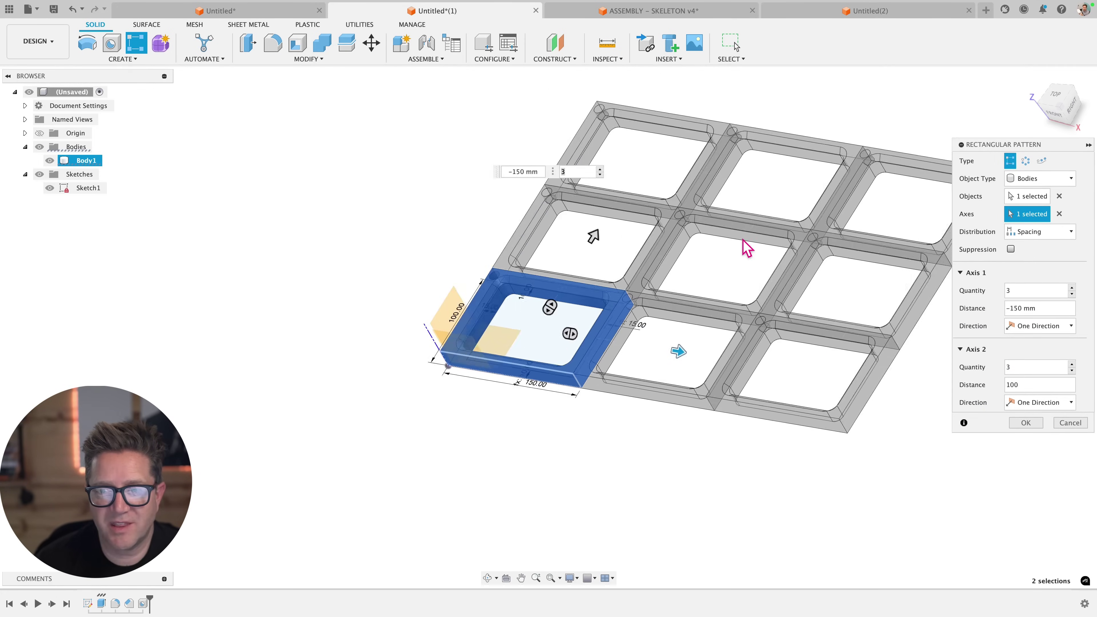
click(1071, 286)
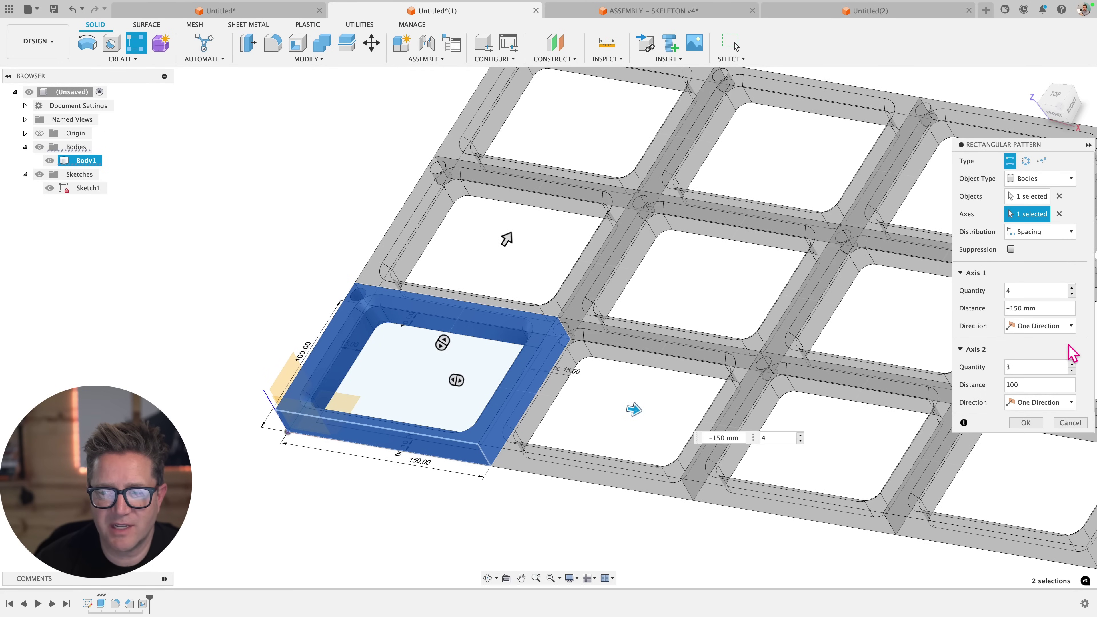
click(1071, 364)
click(1026, 423)
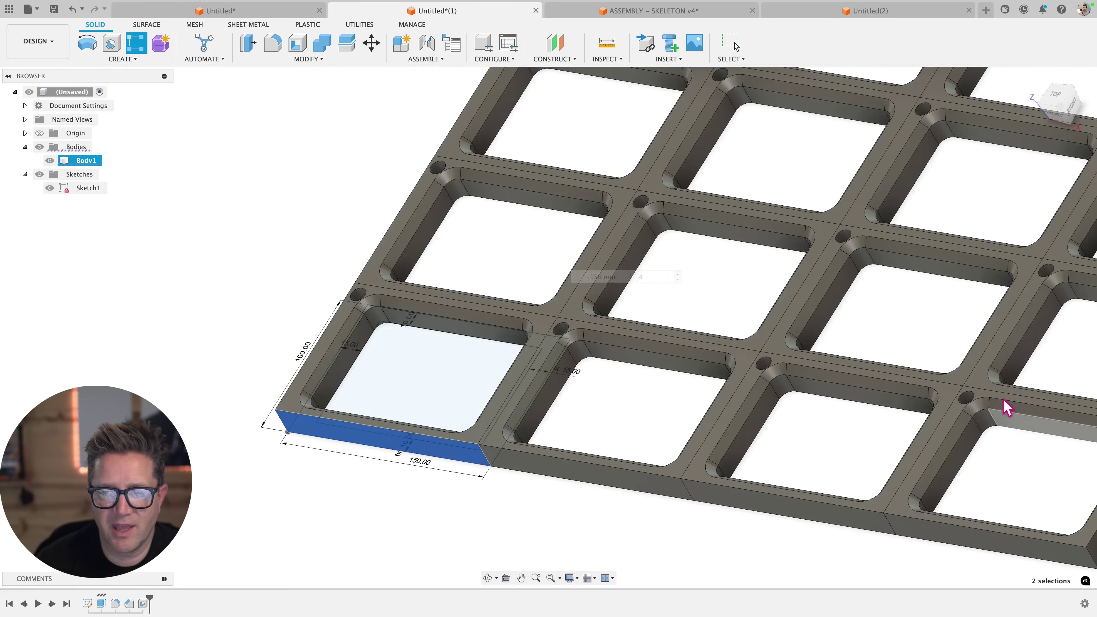
Combine all the patterned frames into one body with Join, using Body1 as target and the 15 copies as tools
scroll(899, 319, down, 5)
scroll(458, 266, up, 3)
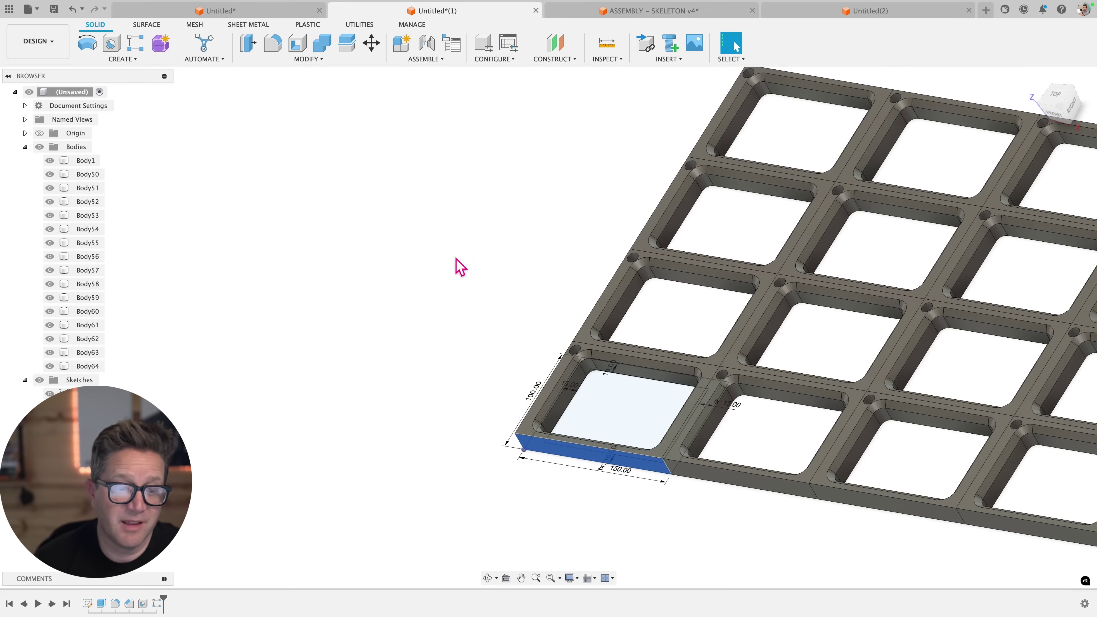
scroll(482, 259, down, 5)
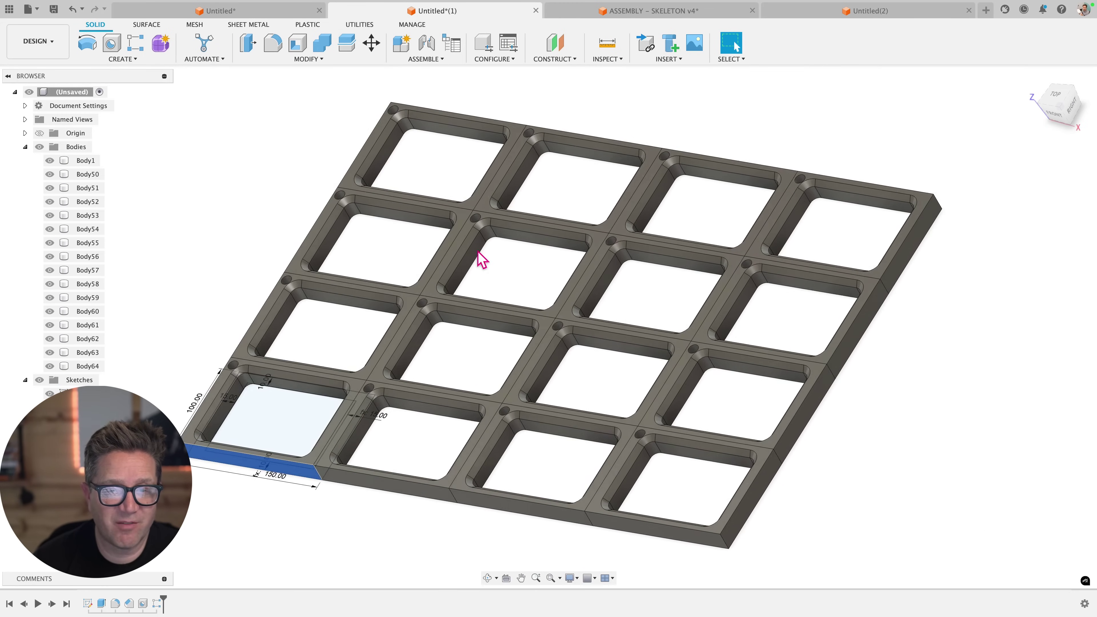
text(scombin)
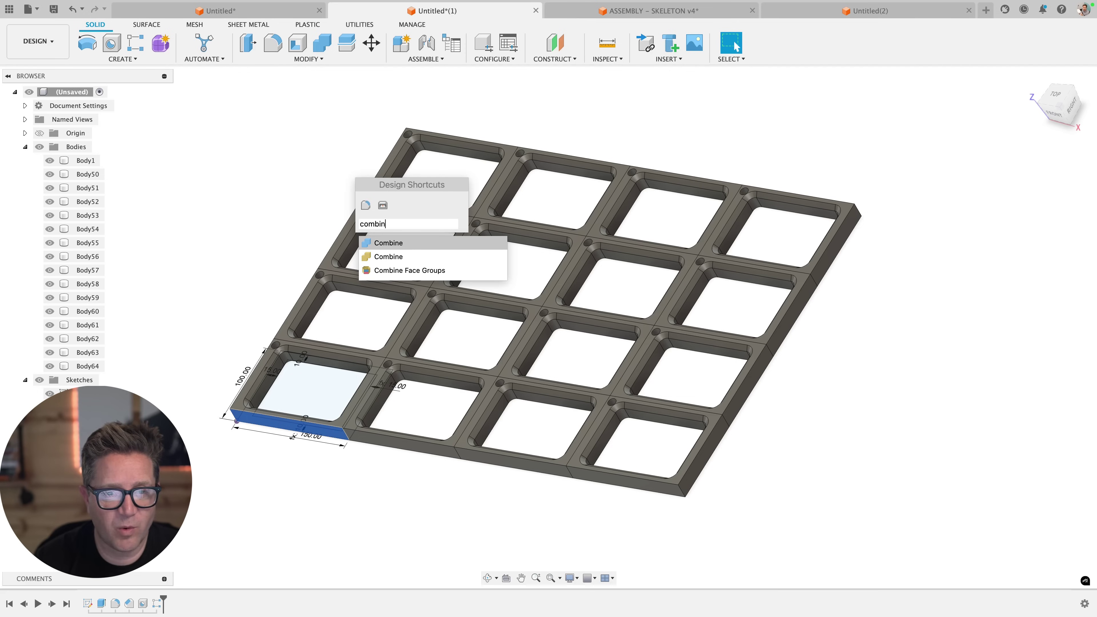
key(Return)
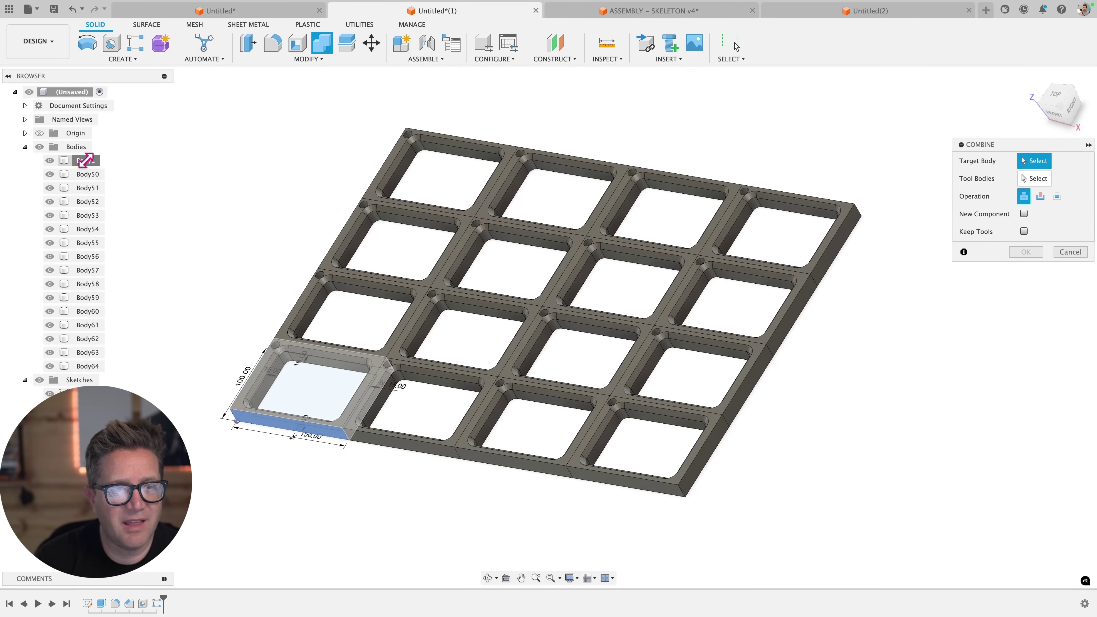
click(86, 160)
shift+click(89, 366)
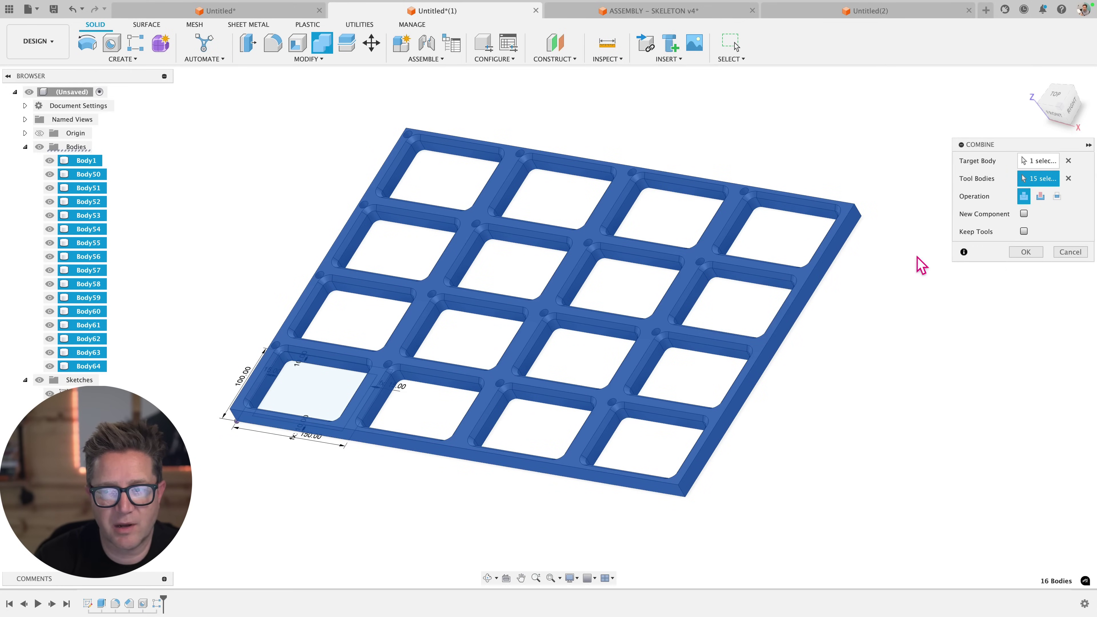
click(1037, 254)
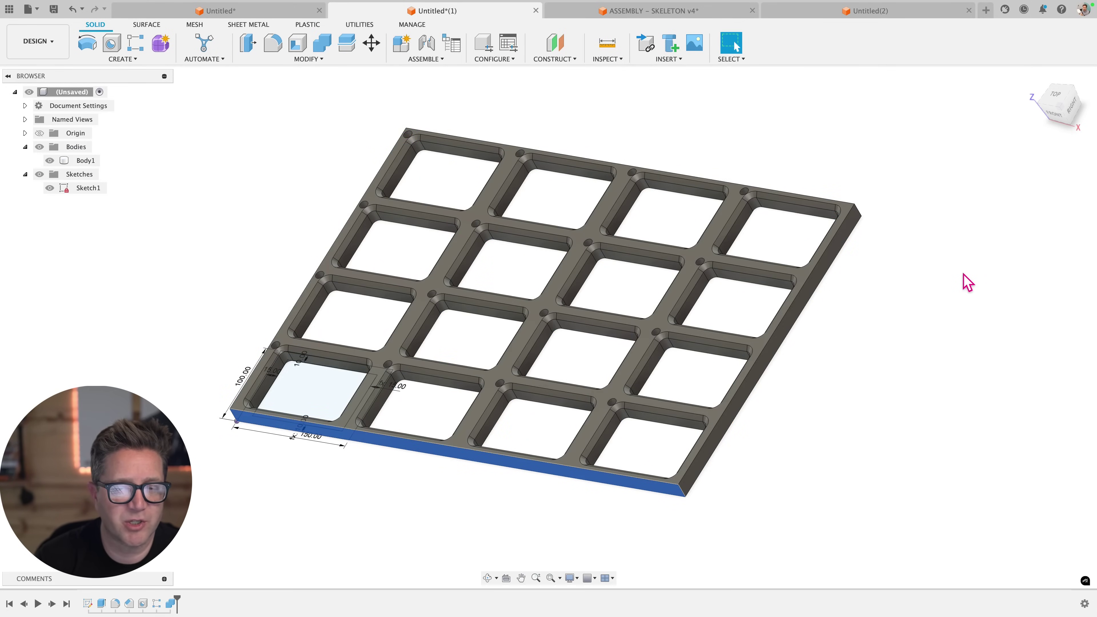
Switch to the ASSEMBLY - SKELETON v4 design and roll its history back to just before the last feature
scroll(967, 283, down, 3)
scroll(965, 282, up, 5)
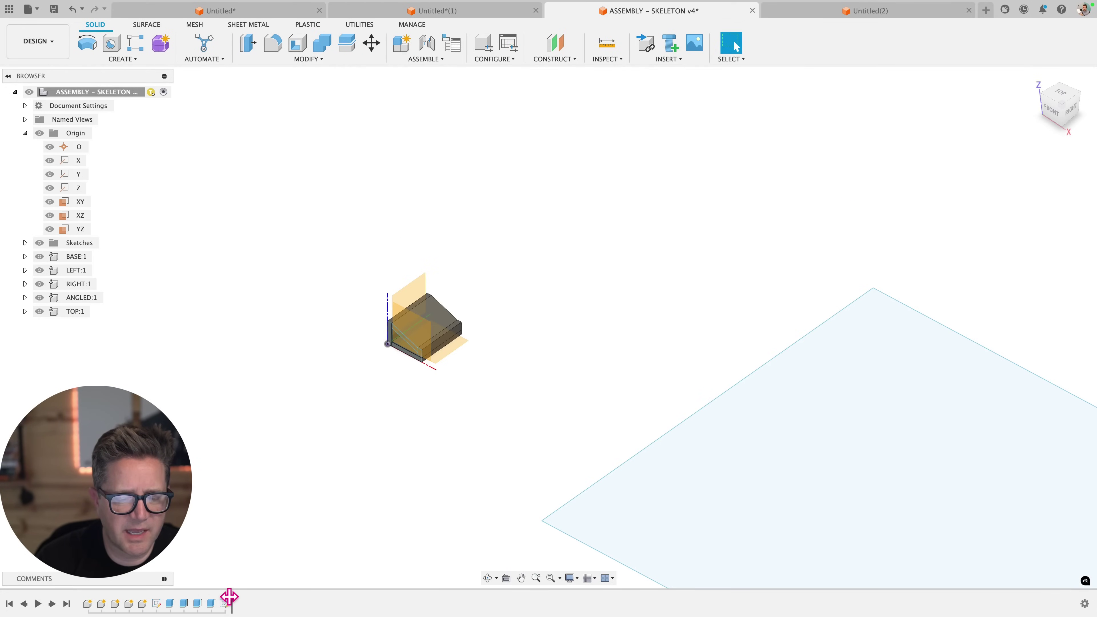
drag(229, 596, 217, 598)
scroll(509, 316, up, 5)
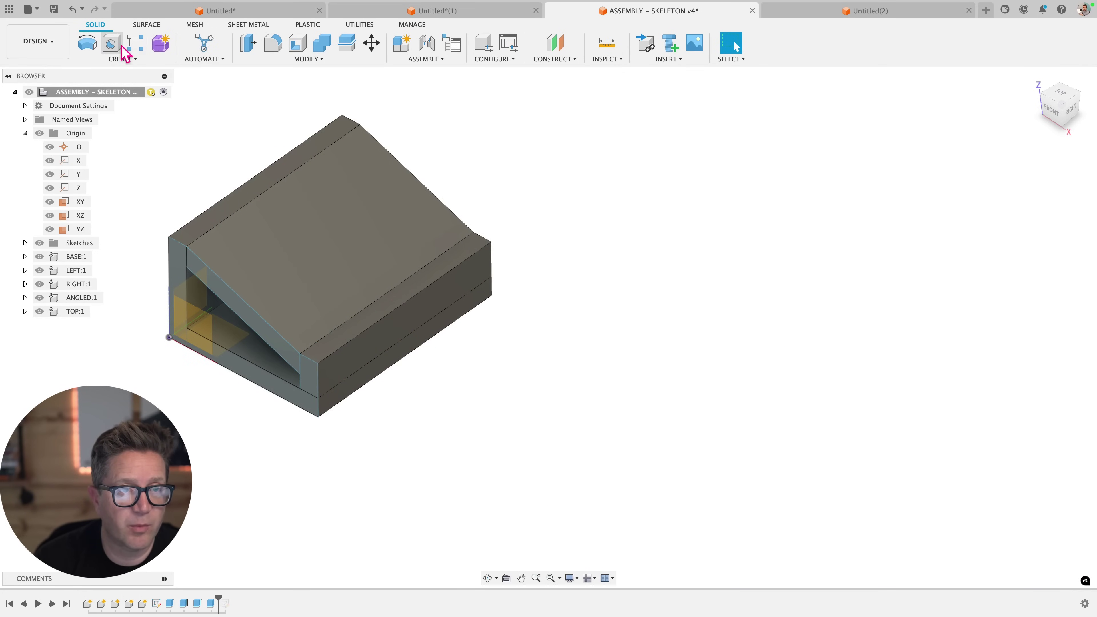
Start a rectangular pattern with object type Components and select BASE:1, LEFT:1, RIGHT:1, ANGLED:1 and TOP:1 as objects
click(135, 43)
scroll(453, 212, down, 2)
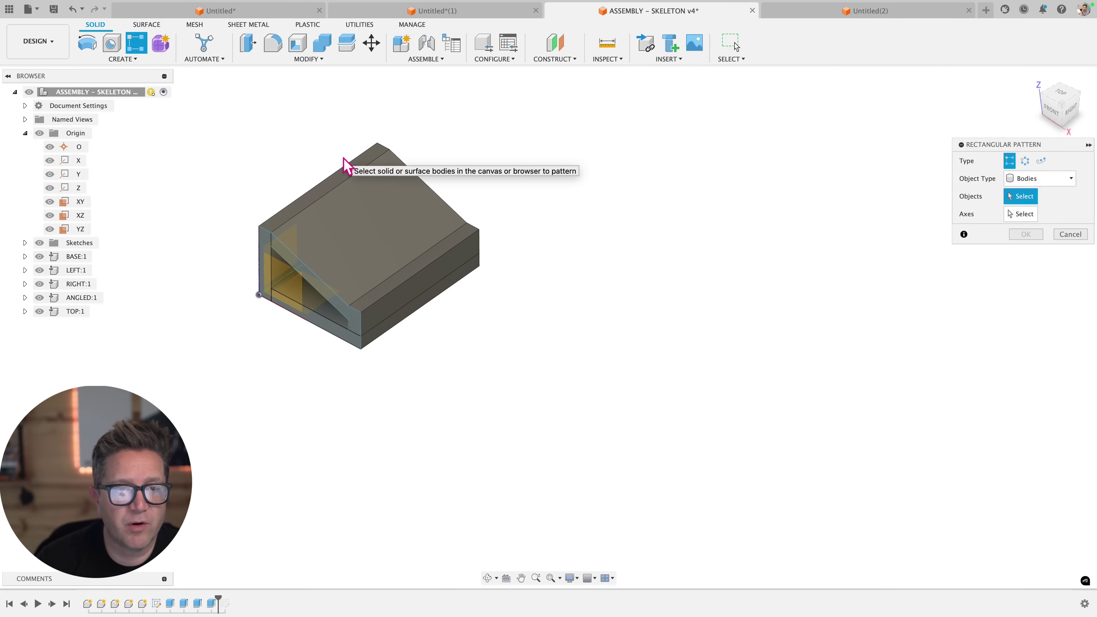
click(1043, 178)
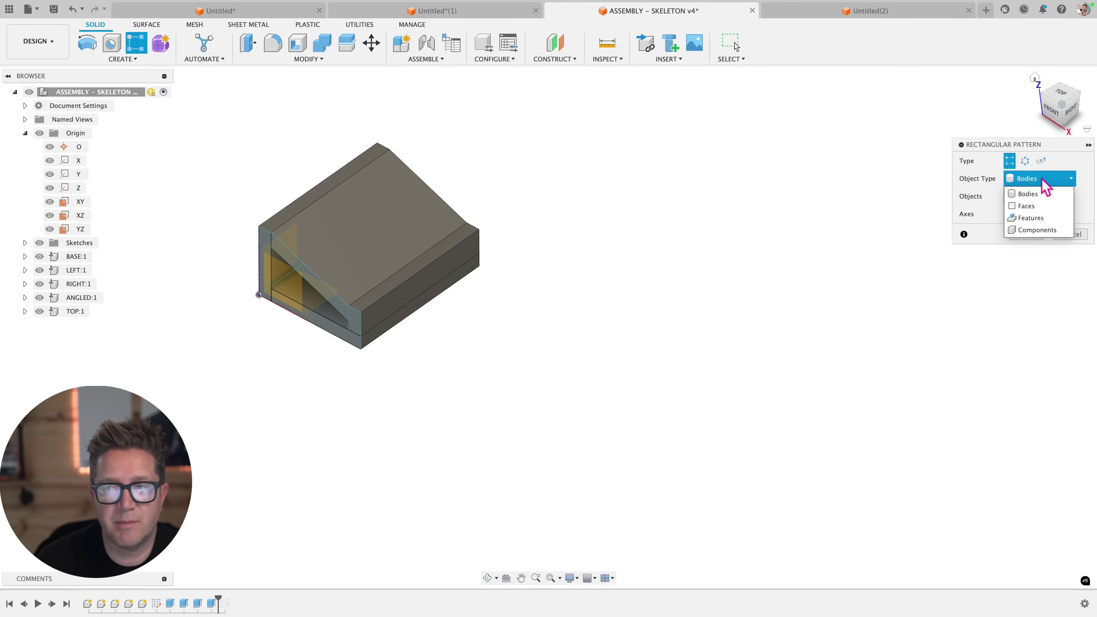
click(1038, 231)
click(70, 257)
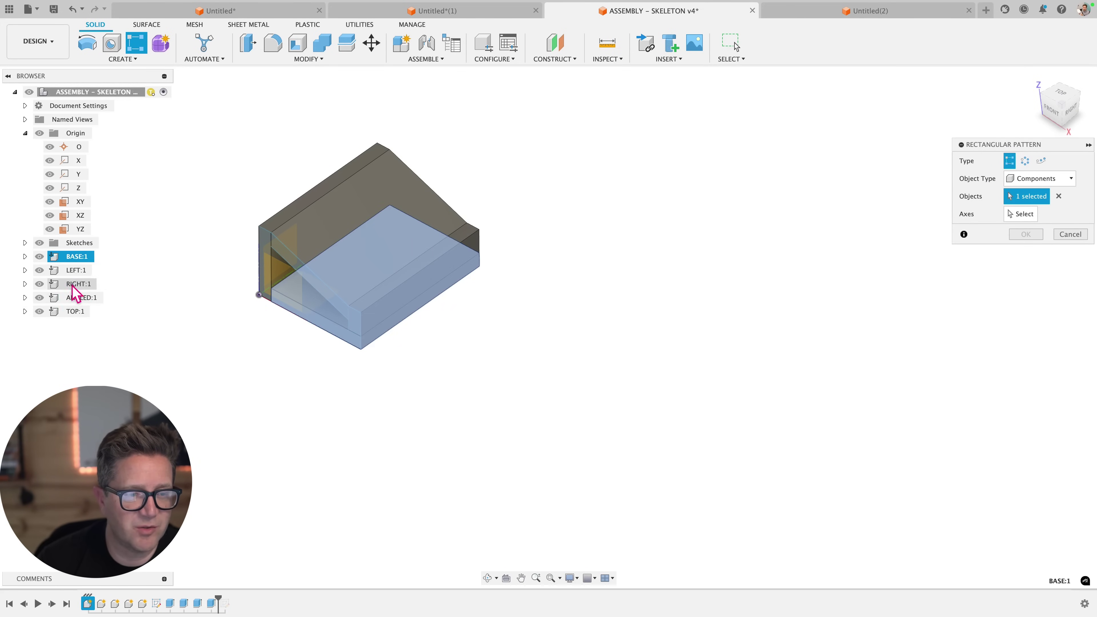
shift+click(73, 311)
Pattern the components along the assembly's lower front edge with 3 instances spaced 65 mm apart, and create the pattern
click(1033, 216)
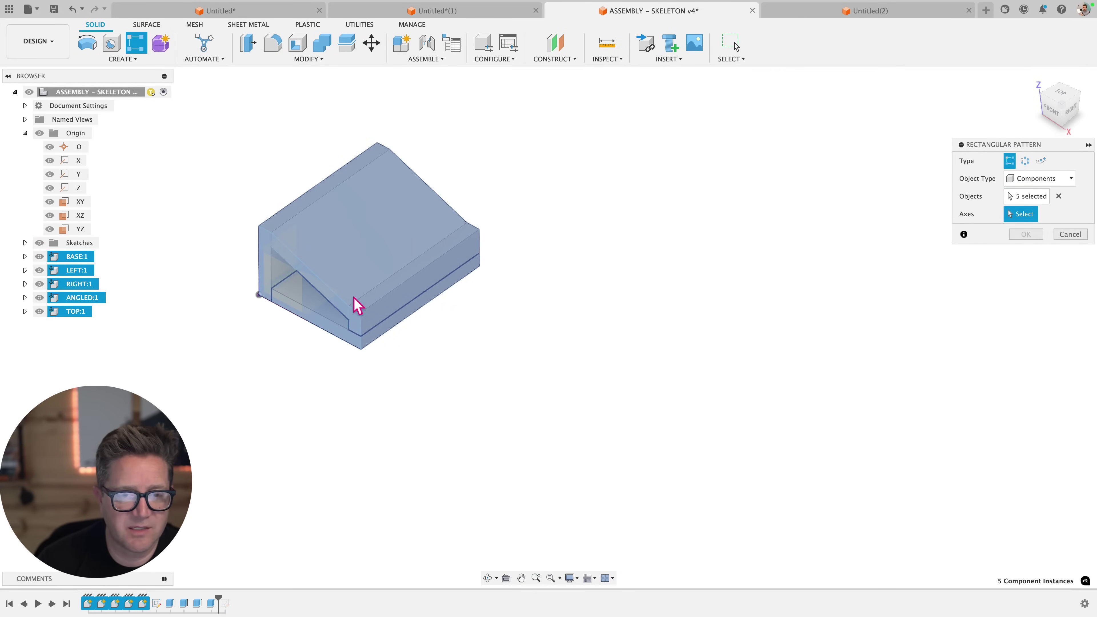
click(294, 321)
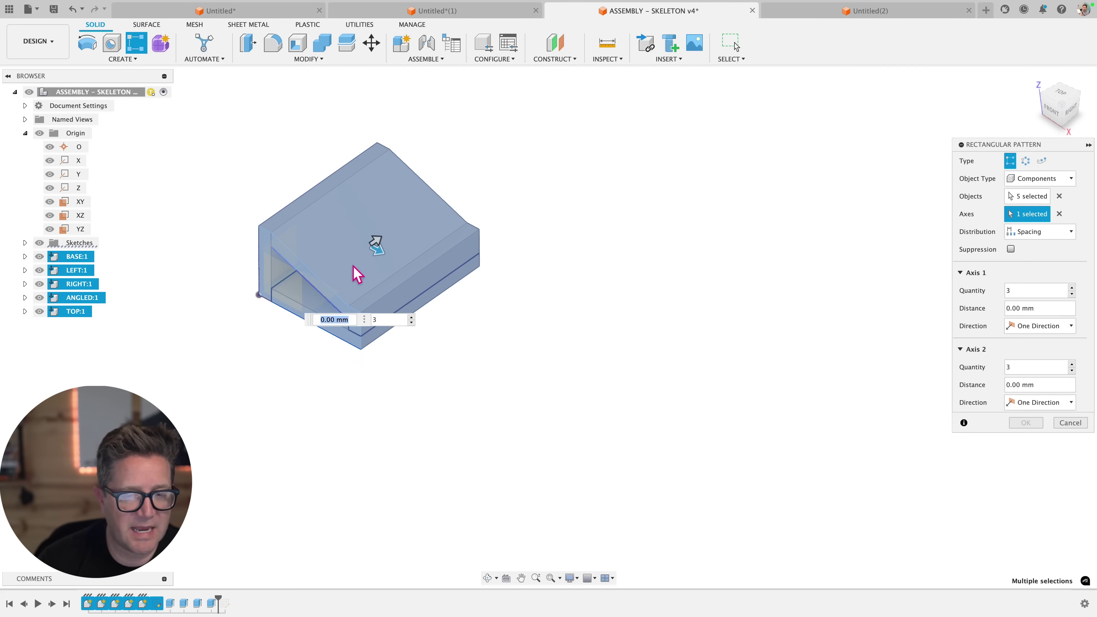
drag(378, 253, 543, 350)
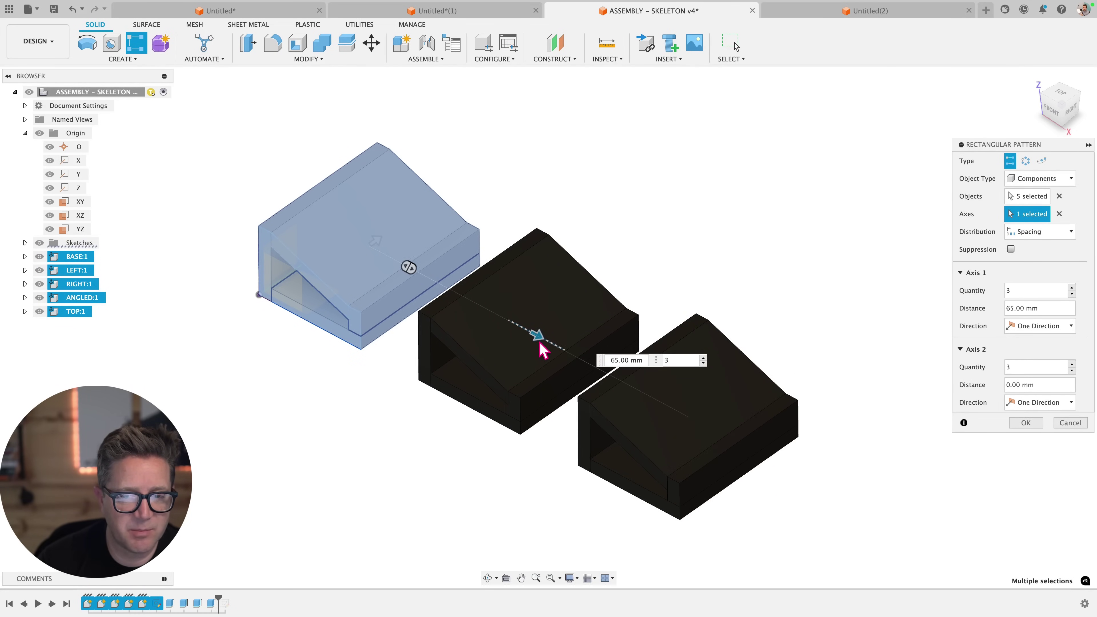
click(1023, 423)
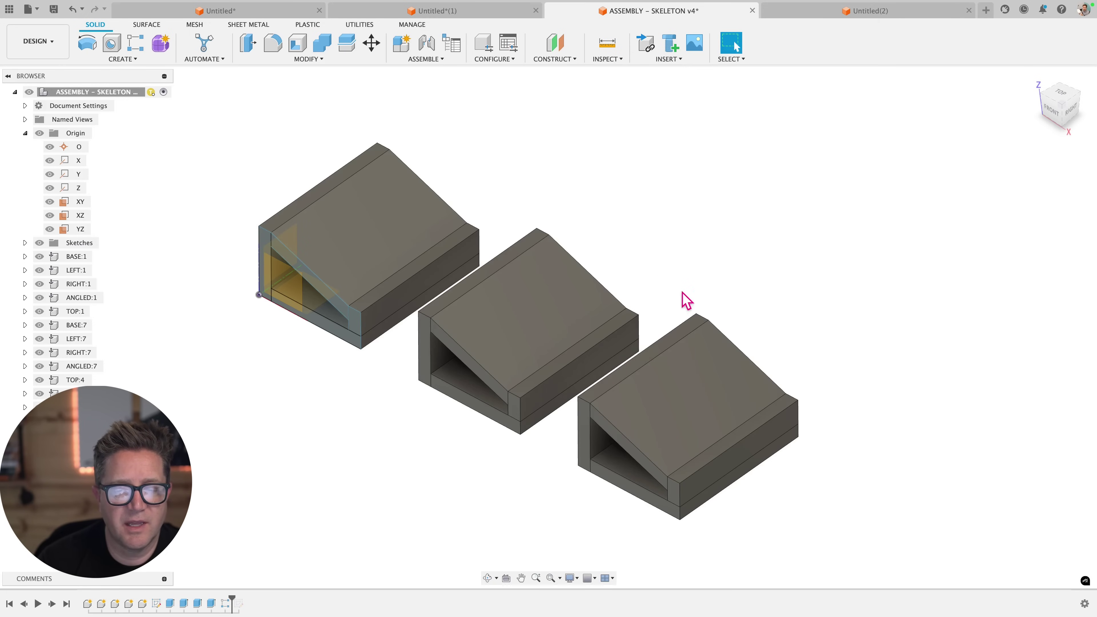
Suppress the component pattern in the design history and unsuppress it again
scroll(849, 397, down, 2)
scroll(626, 245, up, 3)
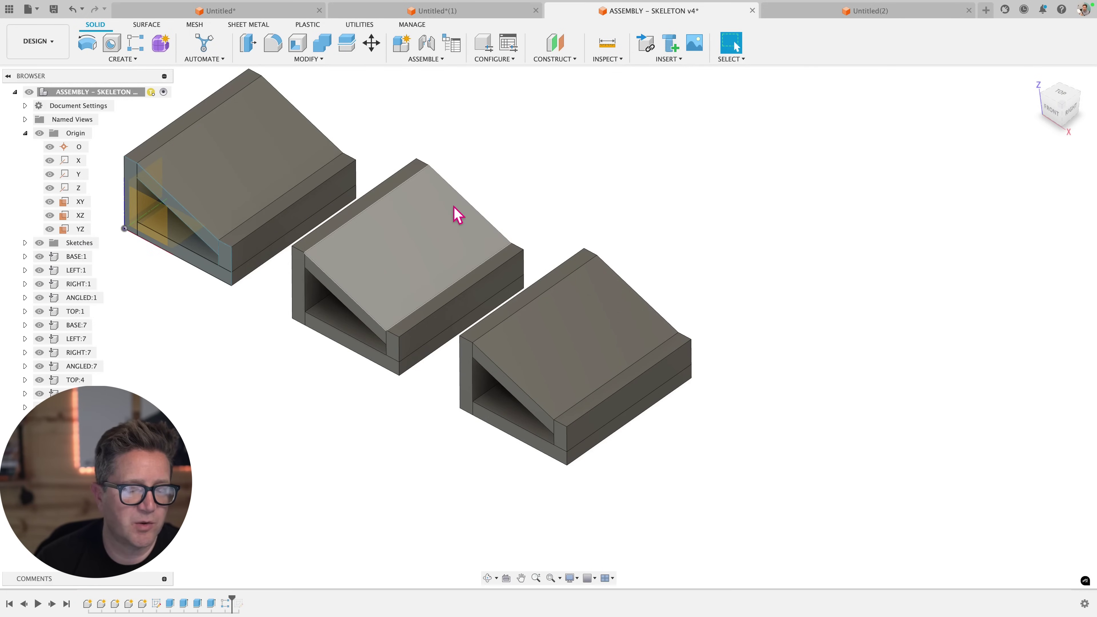
scroll(455, 211, down, 2)
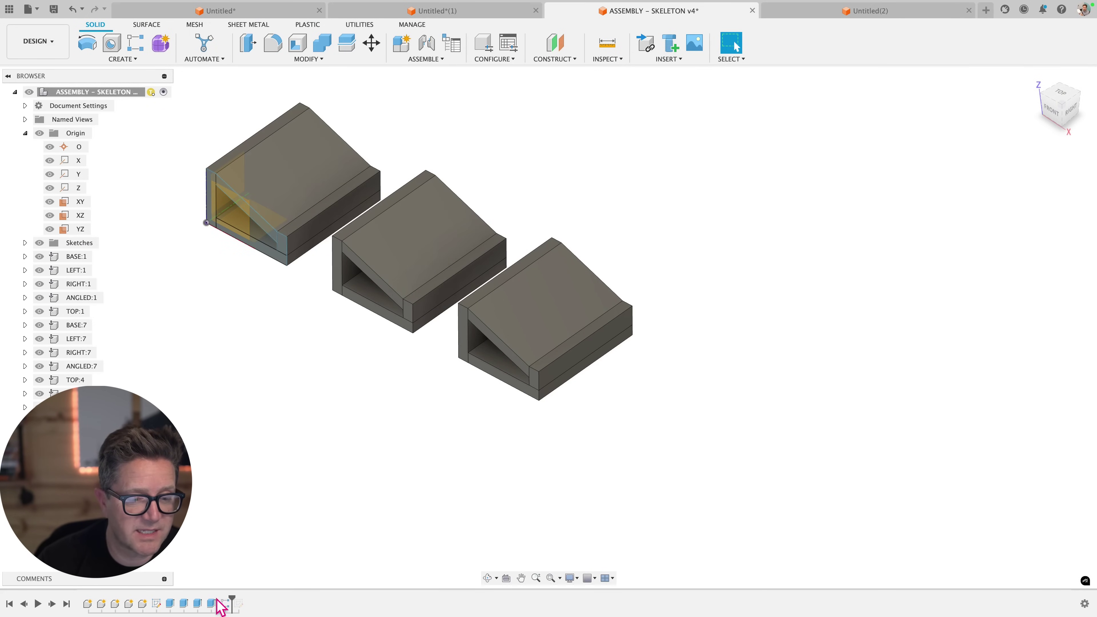
right_click(225, 607)
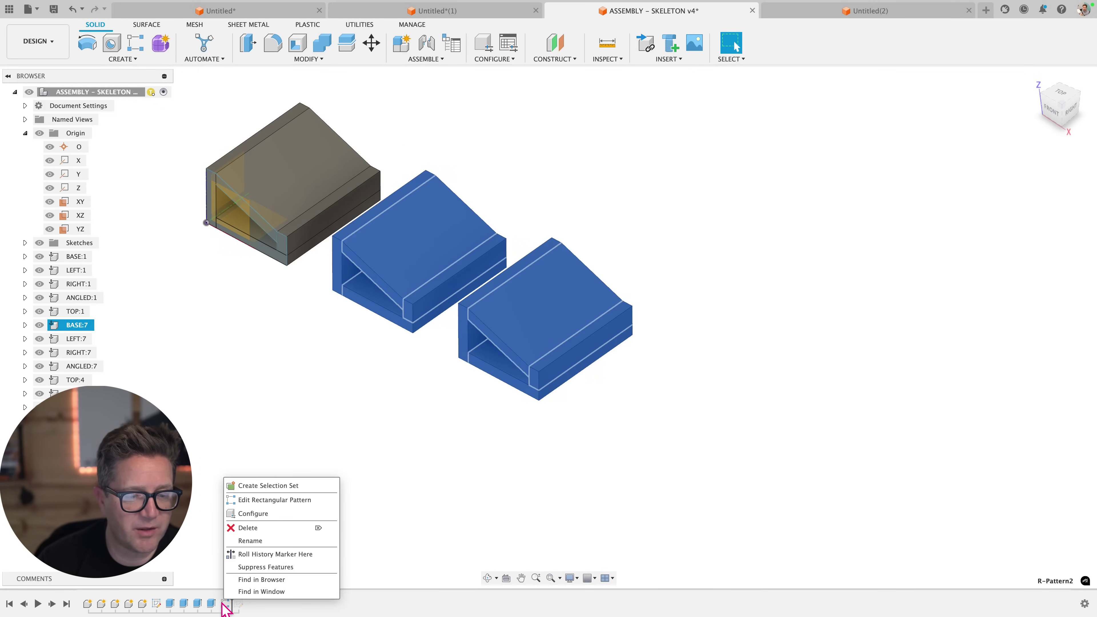
click(264, 567)
right_click(226, 606)
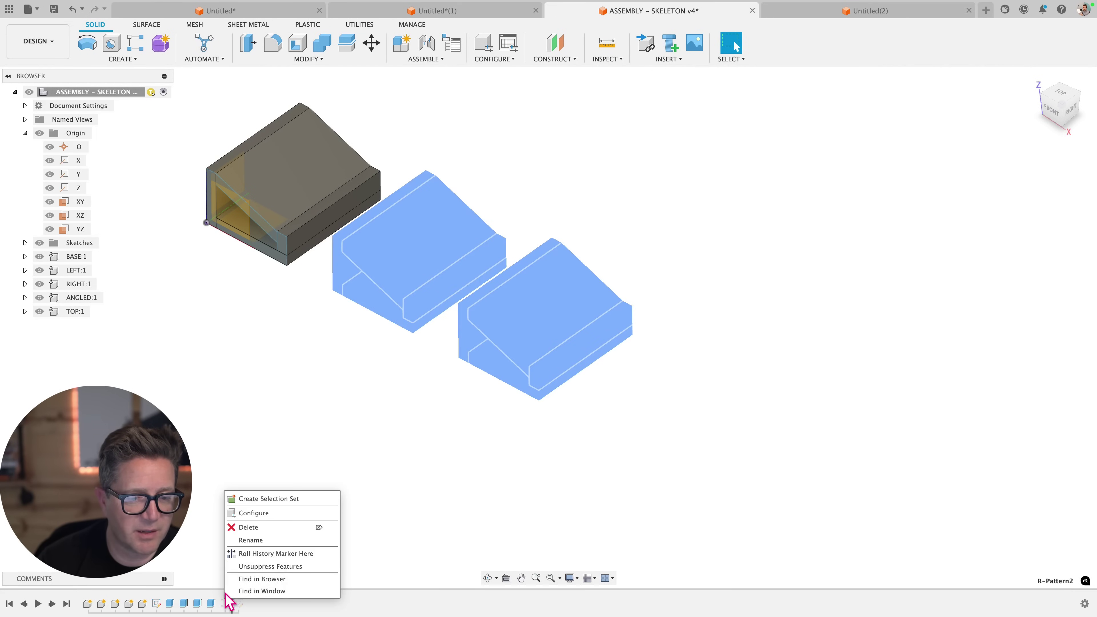
click(259, 563)
Review the component pattern's settings in its edit dialog and accept them unchanged
right_click(231, 605)
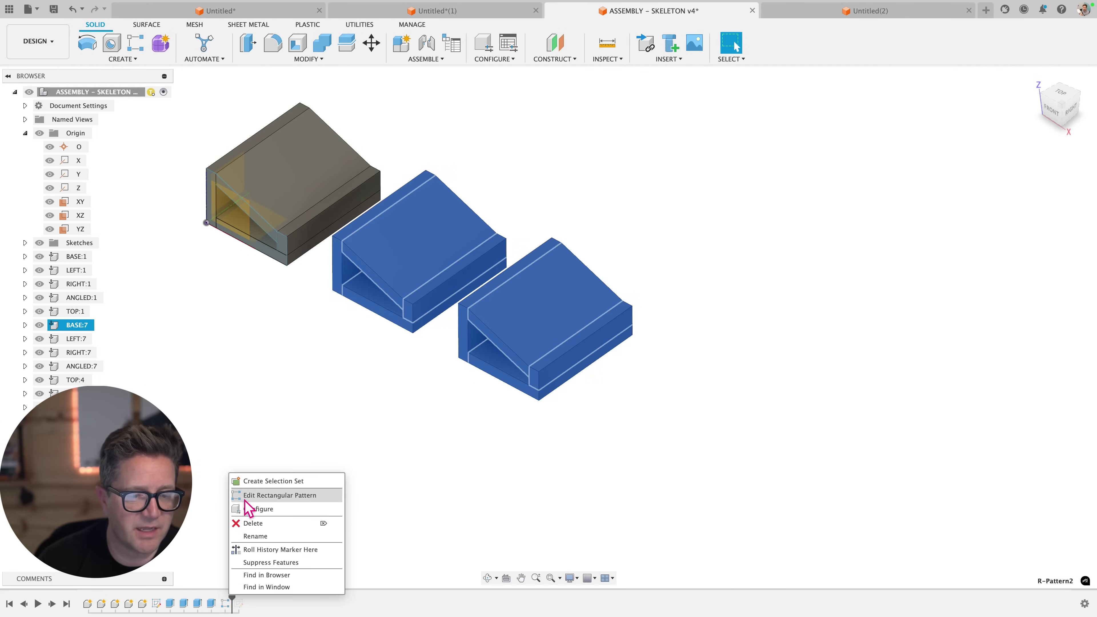
click(268, 495)
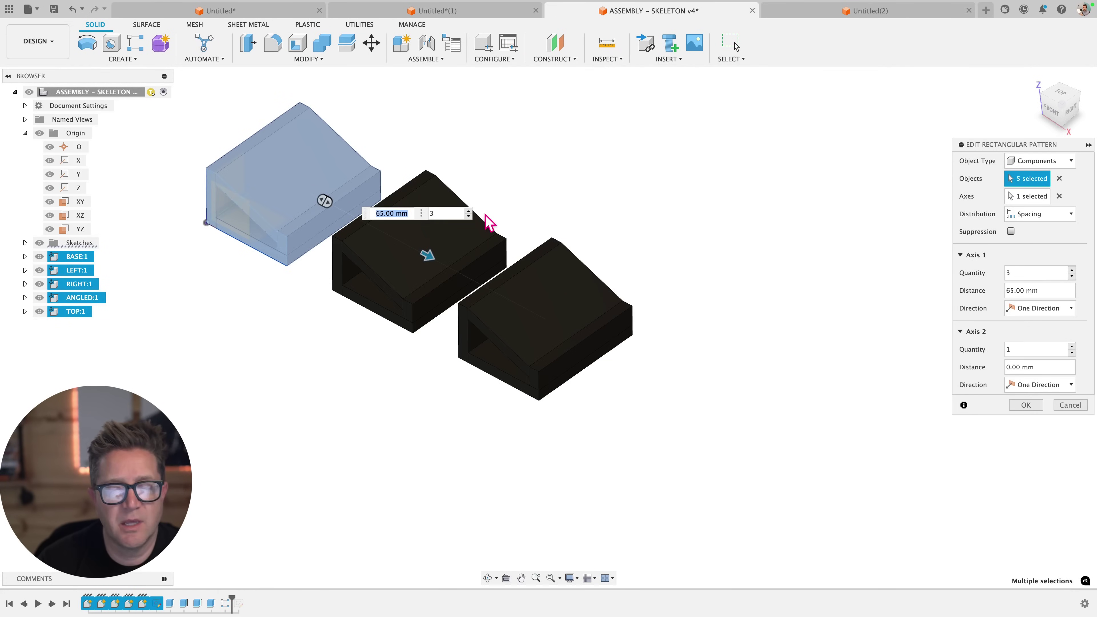
key(Return)
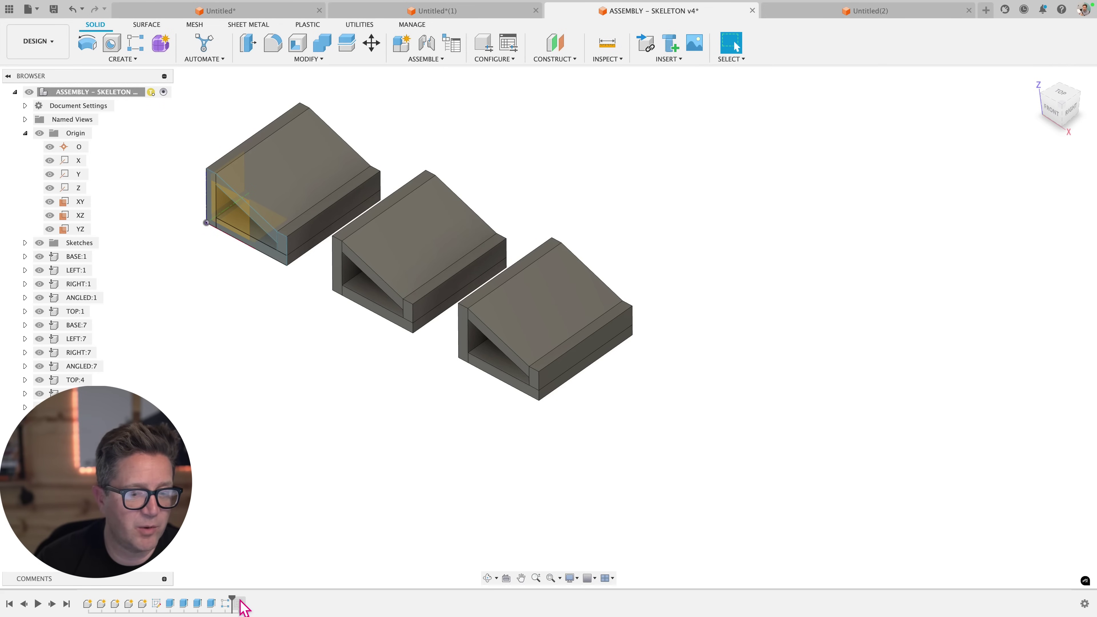
Roll the history forward past the last sketch and start an Arrange with the original and patterned components, beginning at BASE:1, selected
drag(232, 598, 245, 599)
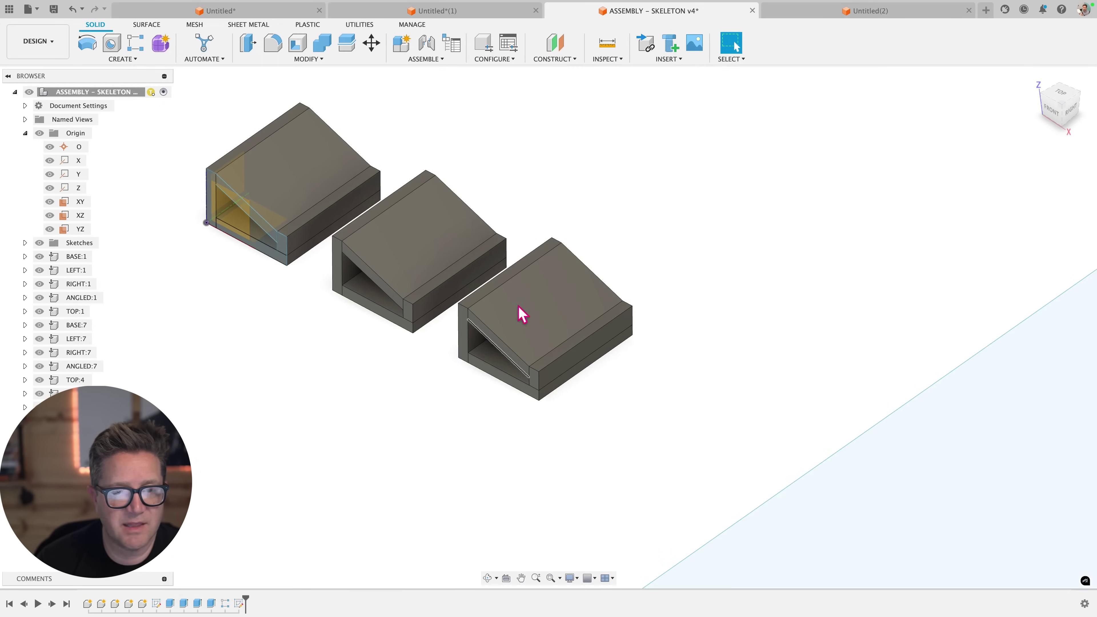
scroll(708, 257, down, 5)
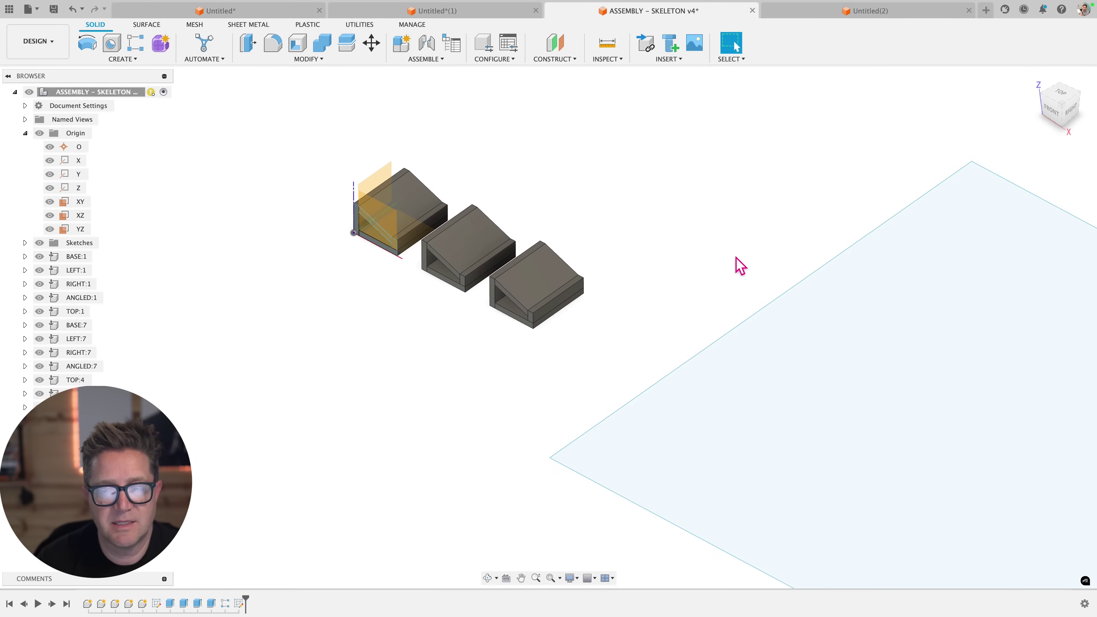
text(sarra)
key(Return)
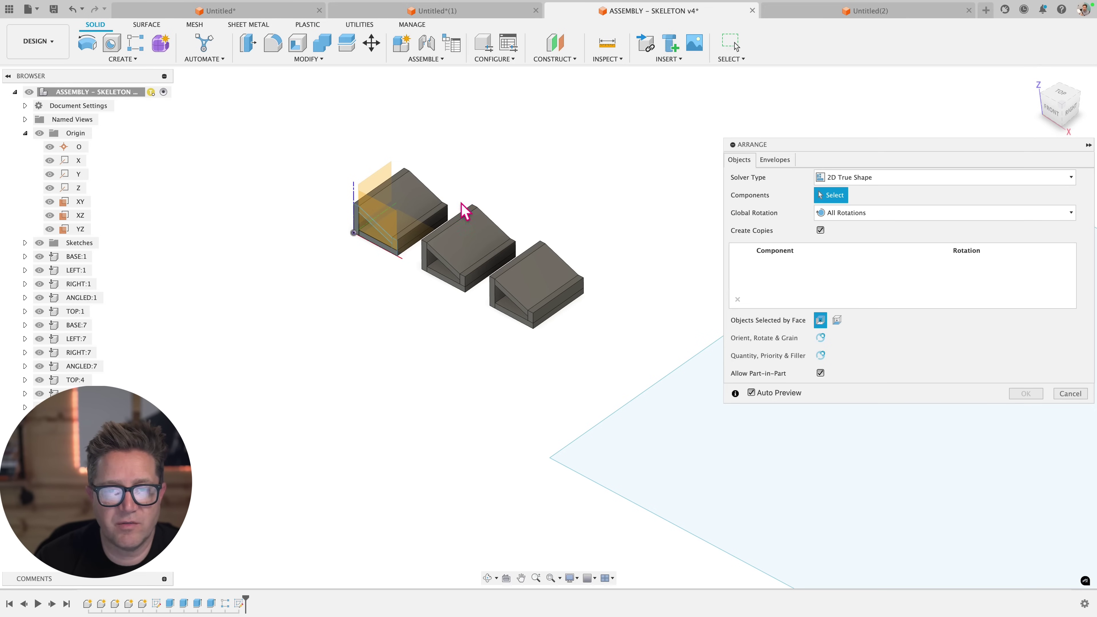
click(69, 256)
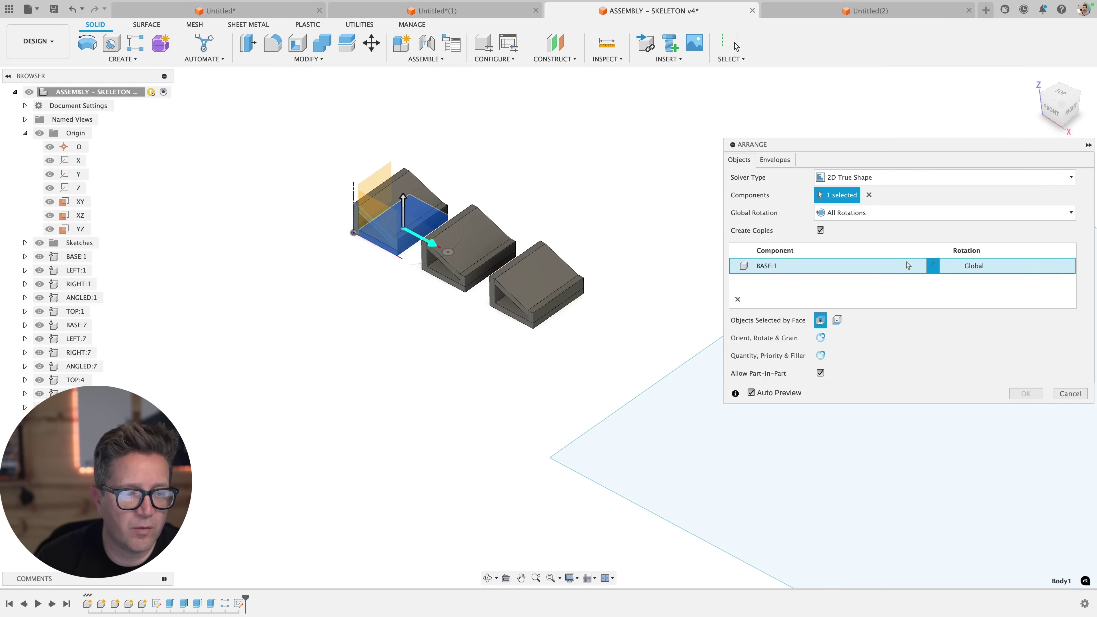
shift+click(76, 448)
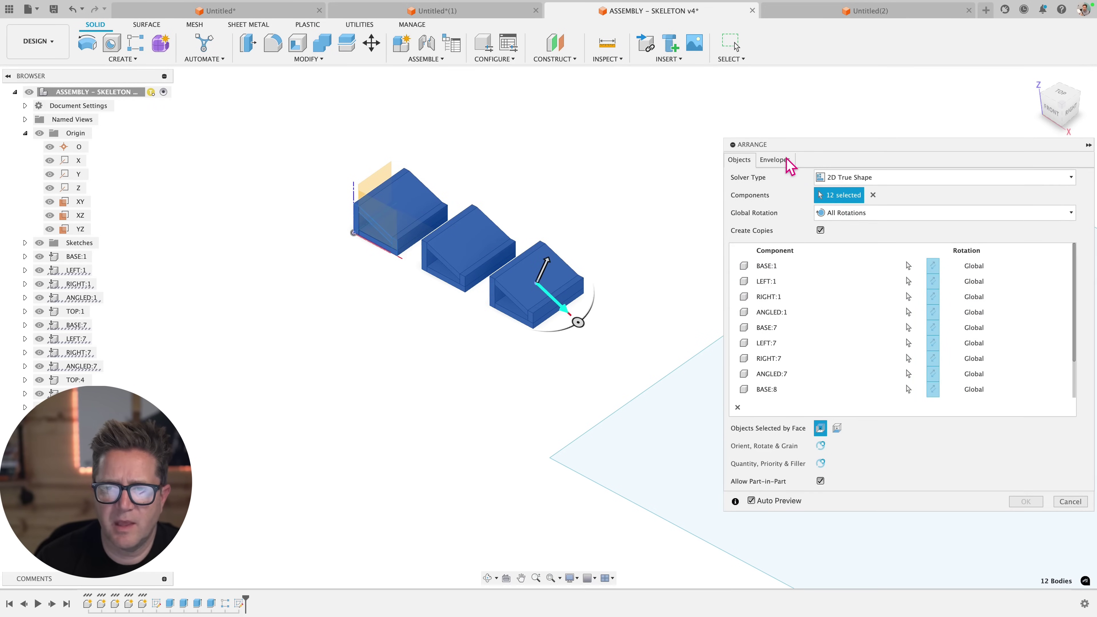
Use the large rectangular sketch profile as the Arrange envelope and clear the dialog away from the arranged parts
click(786, 159)
click(673, 424)
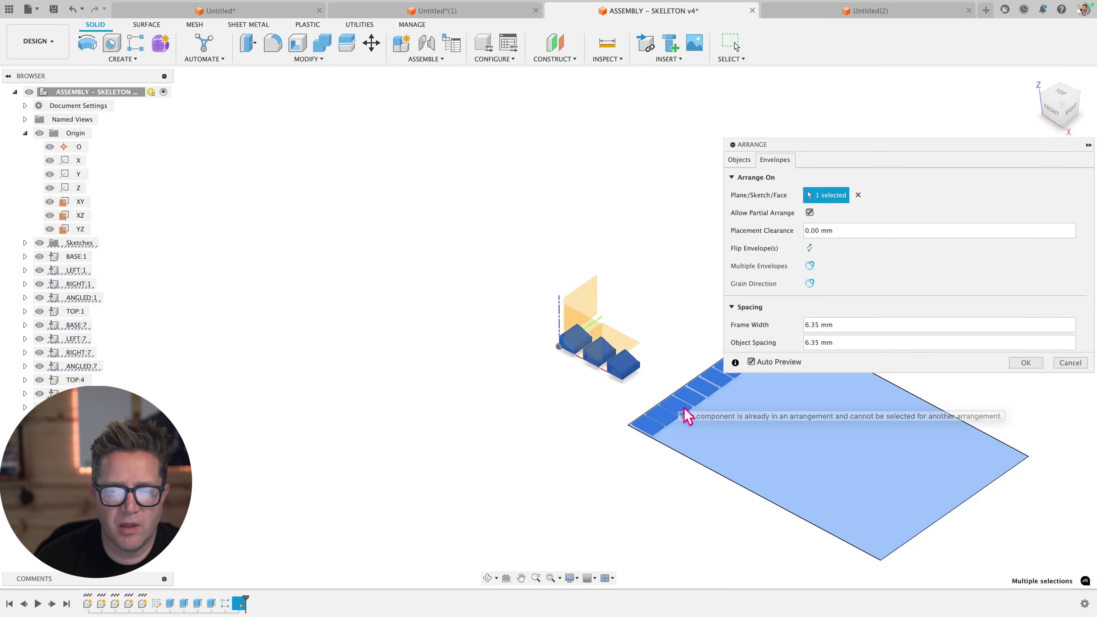
scroll(748, 396, up, 2)
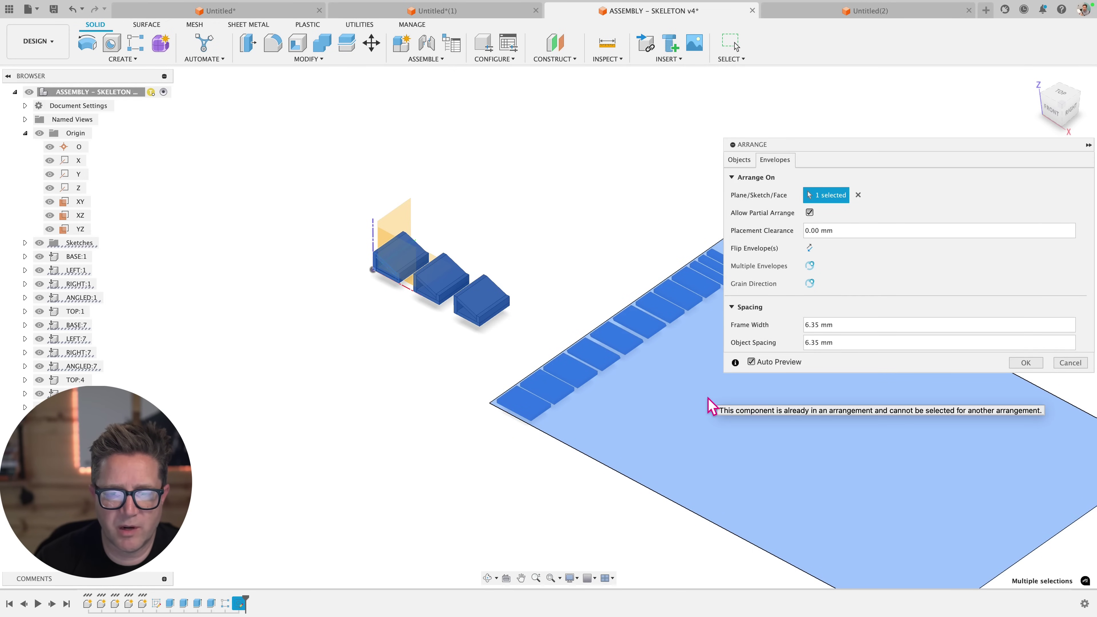
scroll(708, 406, up, 2)
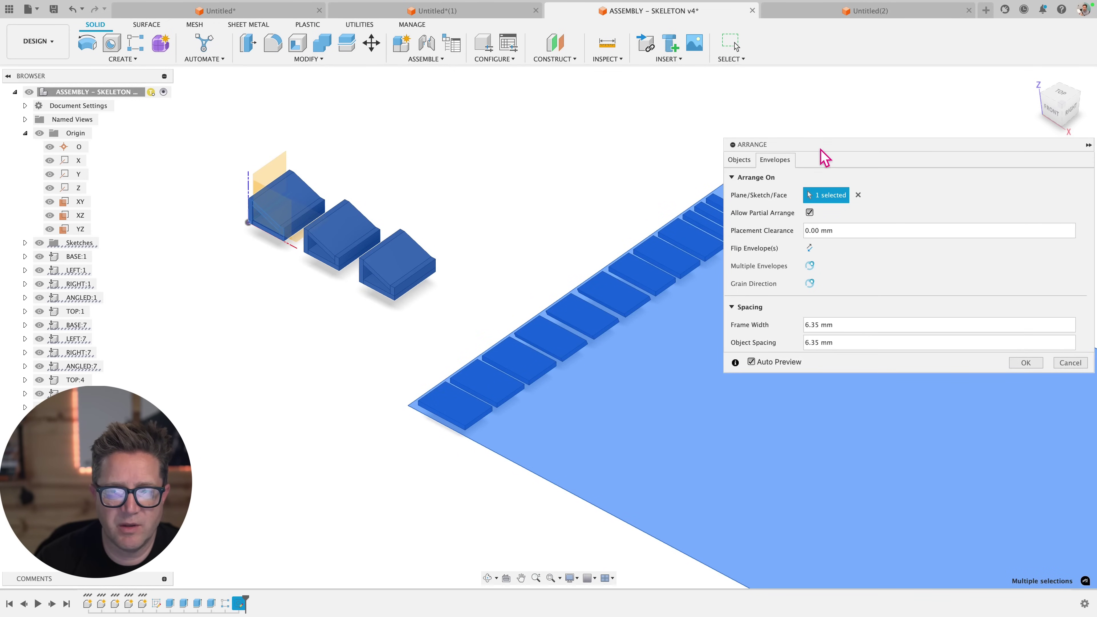
drag(823, 149, 834, 325)
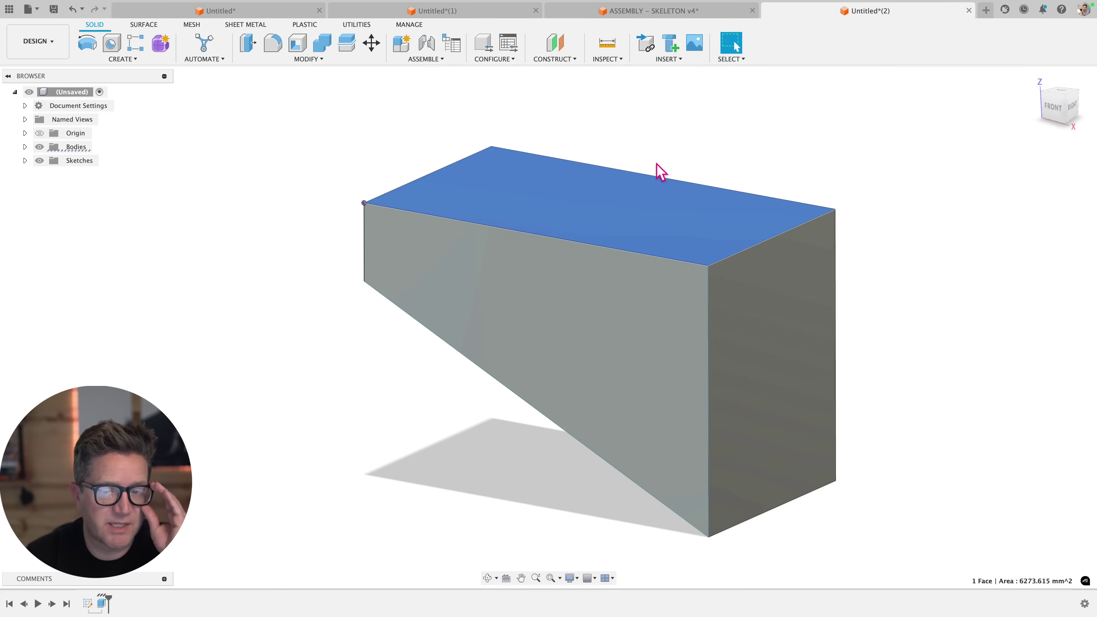
Create a sketch on the top face of the wedge-shaped block in Untitled(2) and sketch a circle near its narrow end
scroll(660, 172, up, 3)
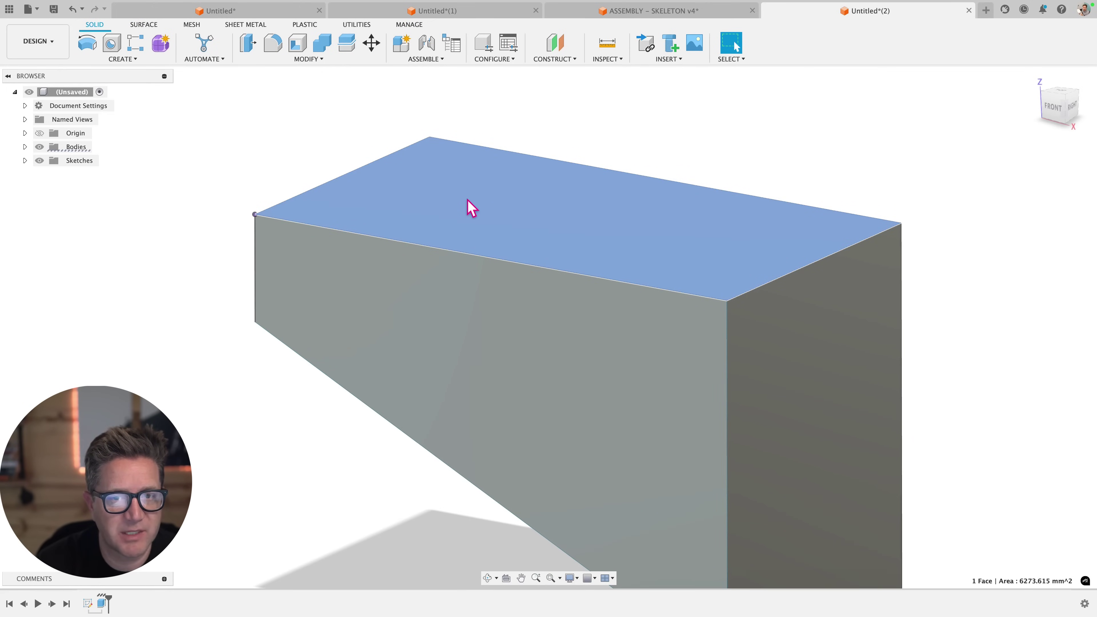
scroll(475, 218, down, 2)
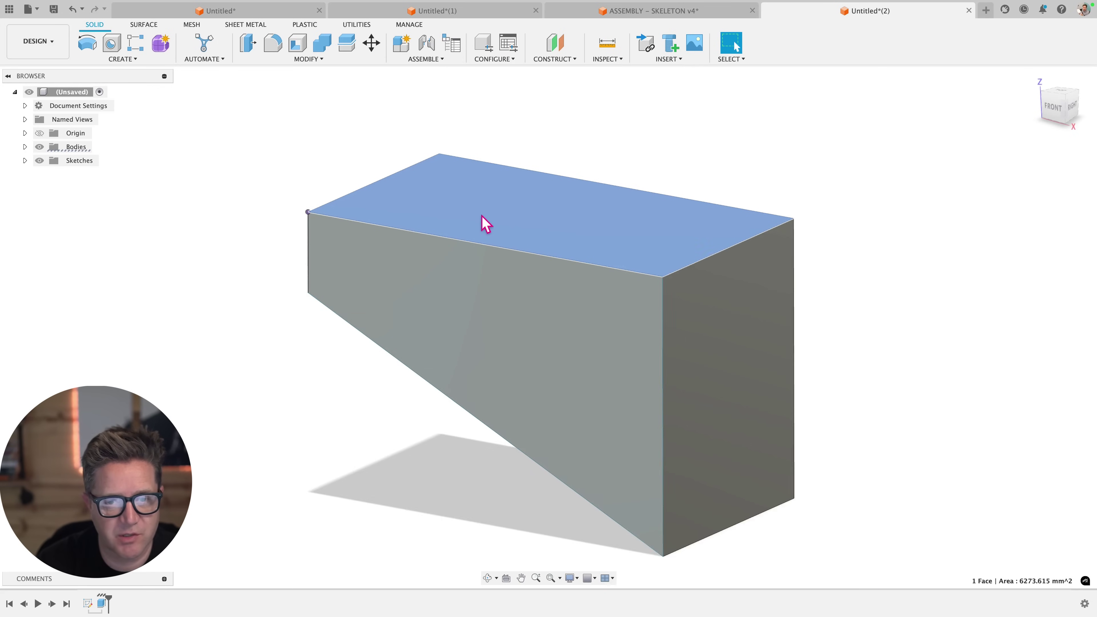
scroll(479, 227, up, 3)
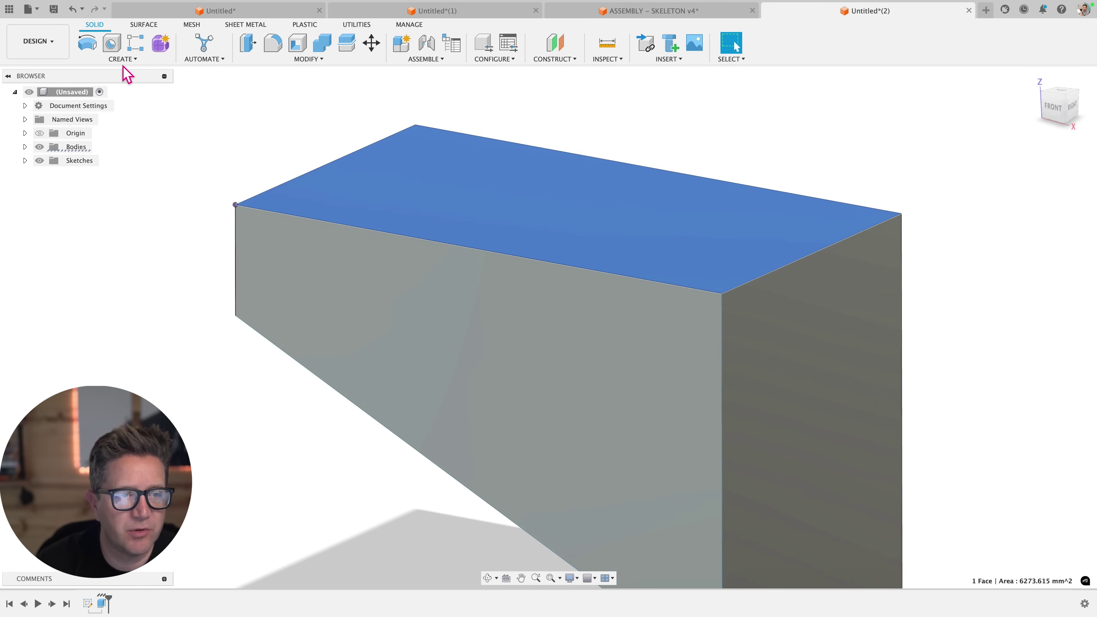
click(122, 60)
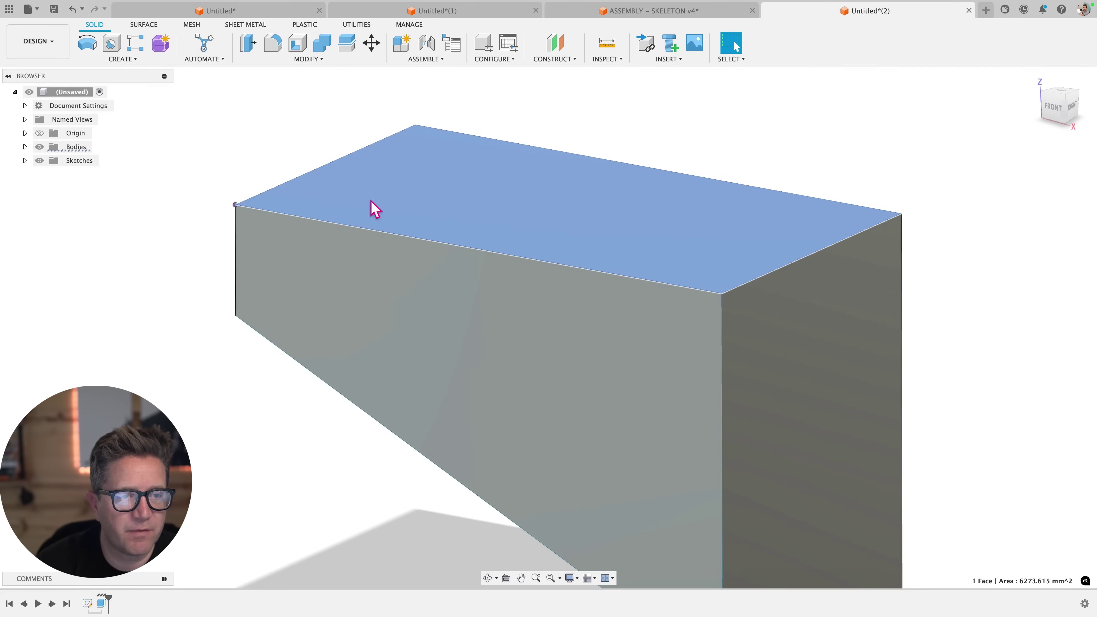
text(s)
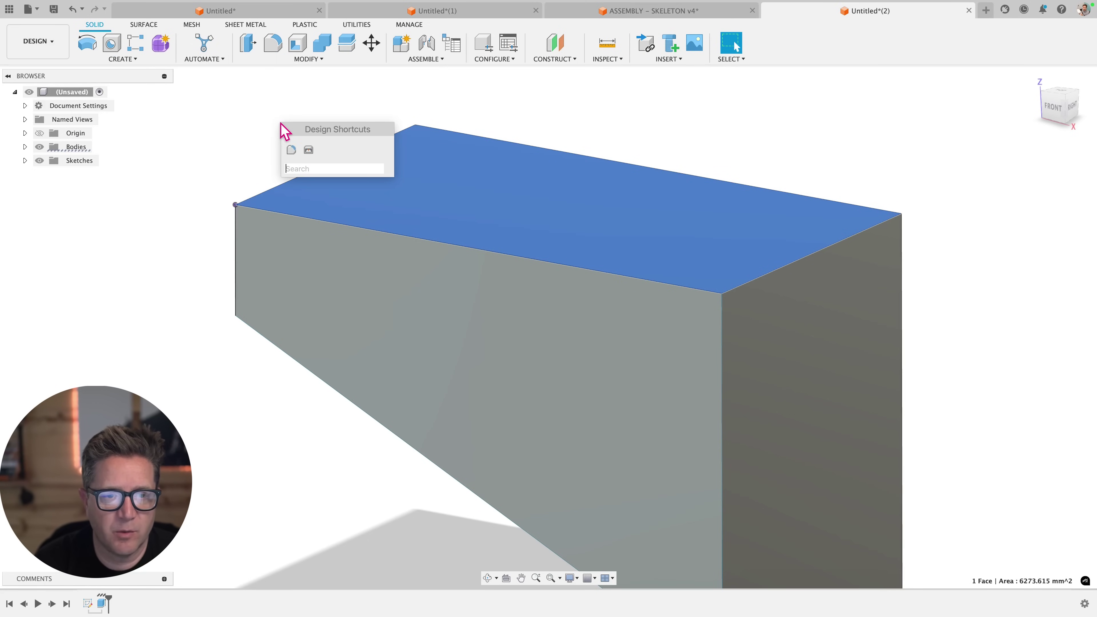
text(ske)
key(Return)
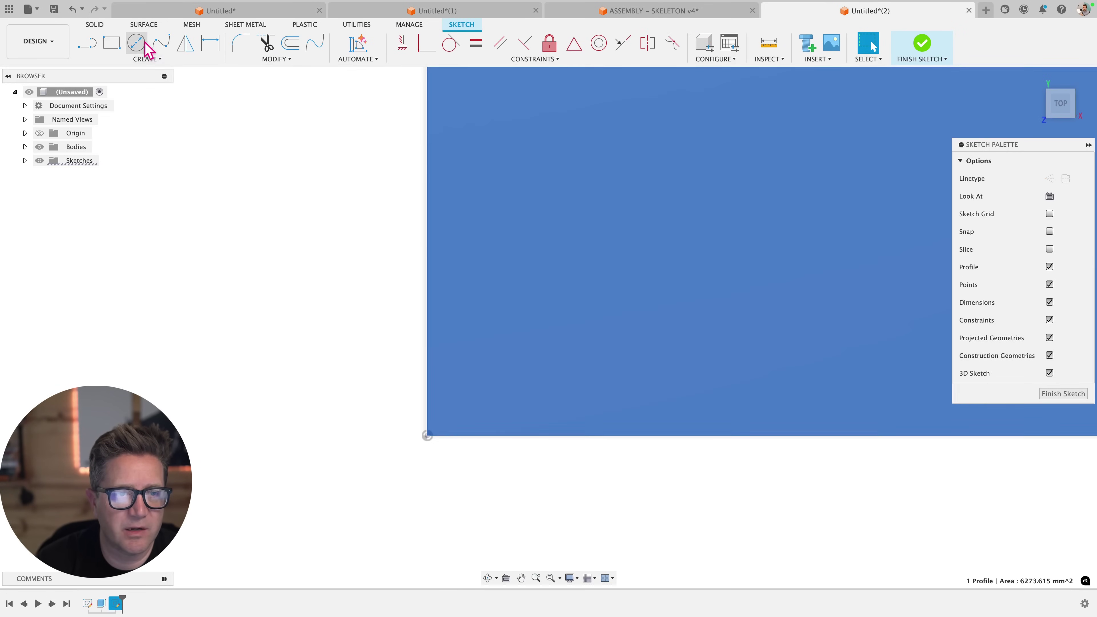
click(137, 43)
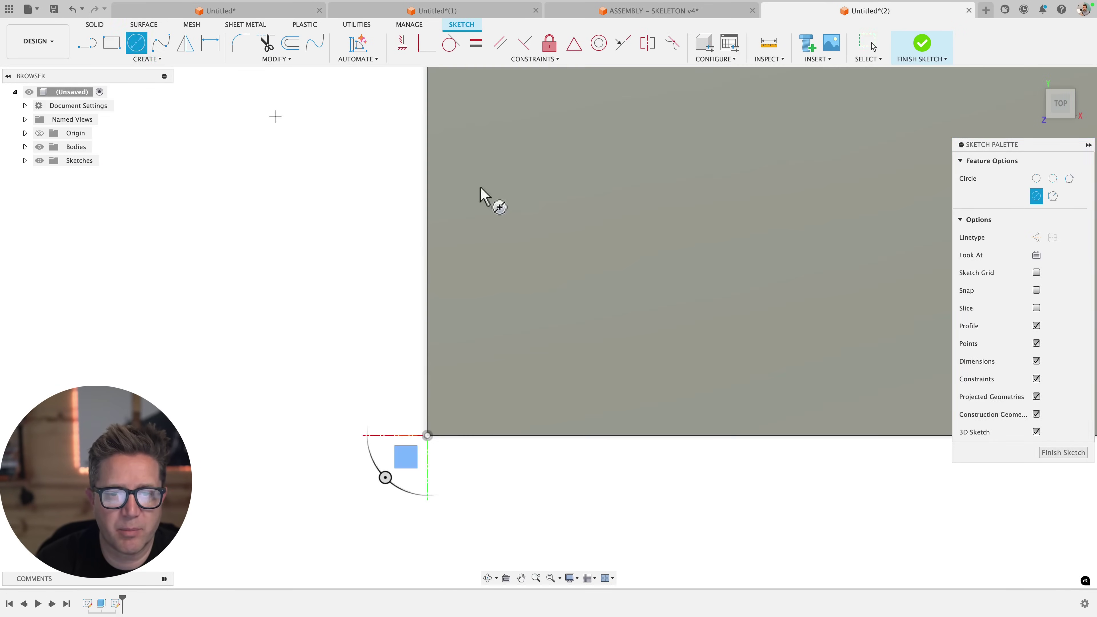
Start an extruded cut of only the circle profile, running 10 mm down into the wedge block
key(e)
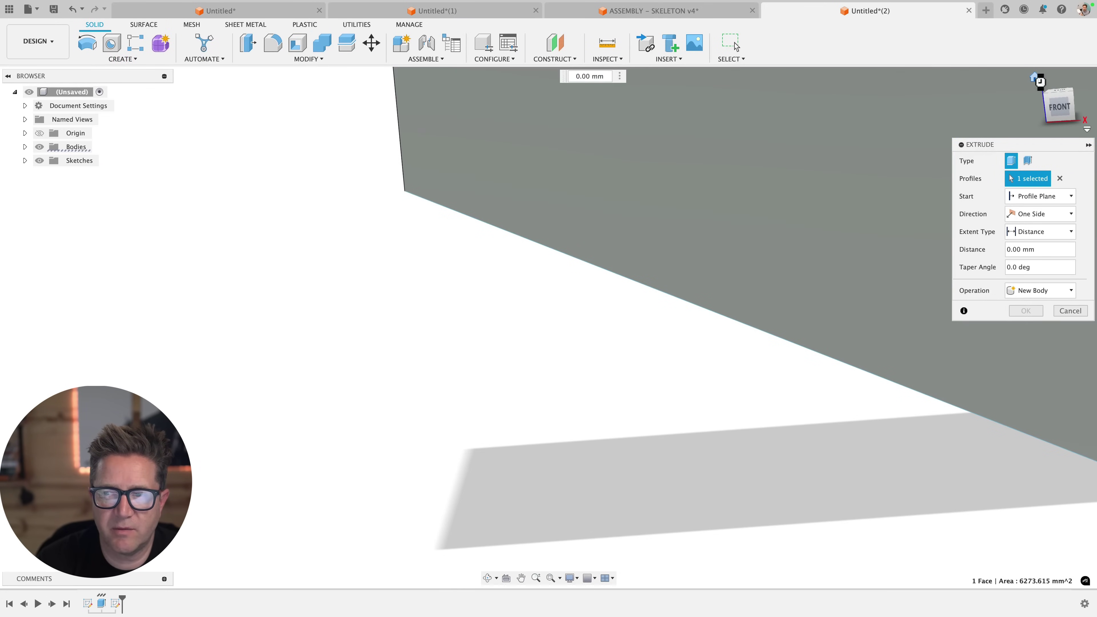
click(1034, 78)
click(452, 138)
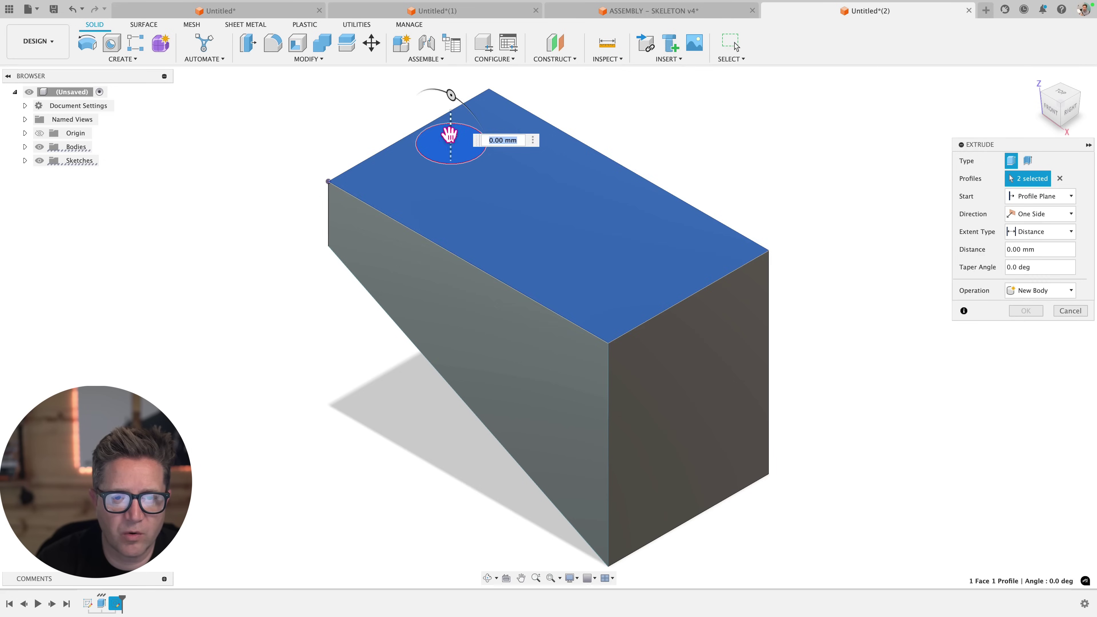
drag(449, 135, 433, 382)
click(454, 156)
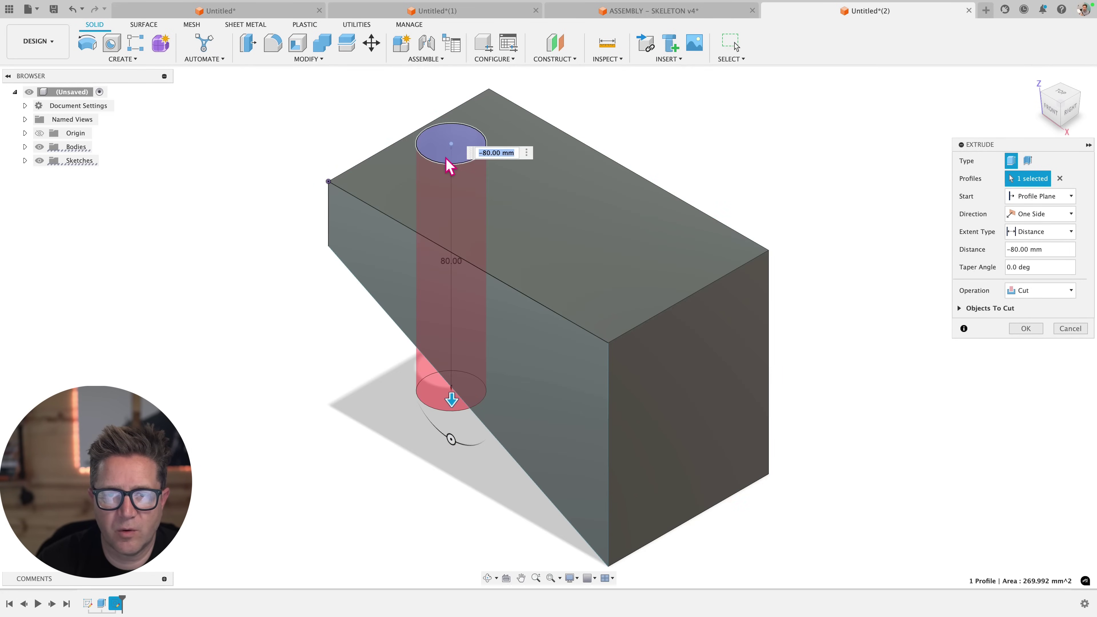
mouse_move(455, 331)
shift+middle_down()
mouse_move(467, 298)
mouse_move(466, 315)
shift+middle_up()
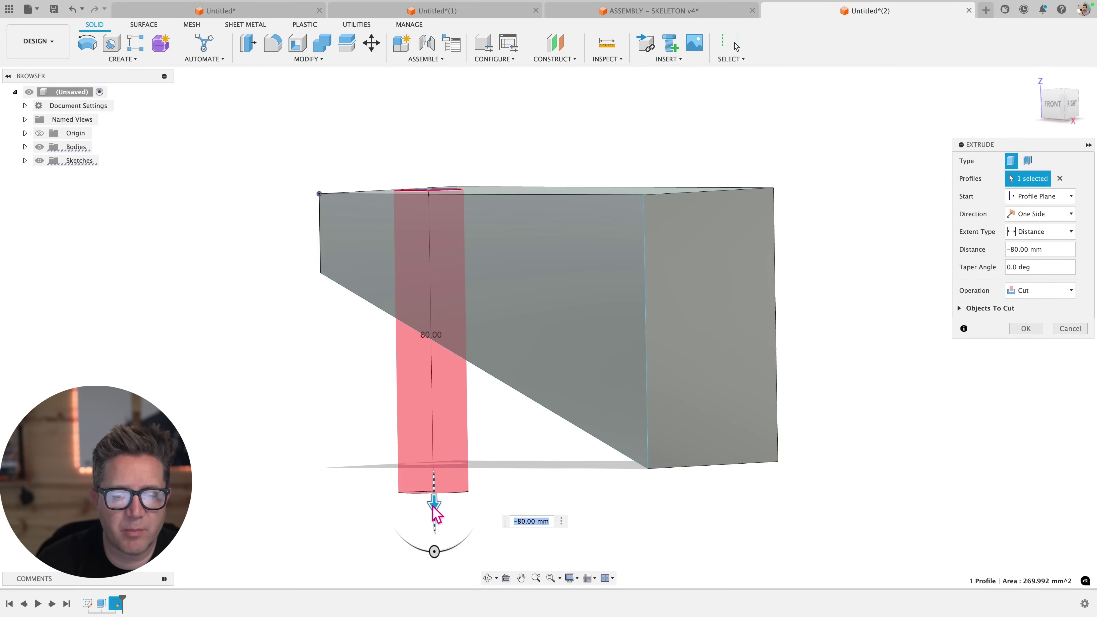
drag(434, 504, 431, 243)
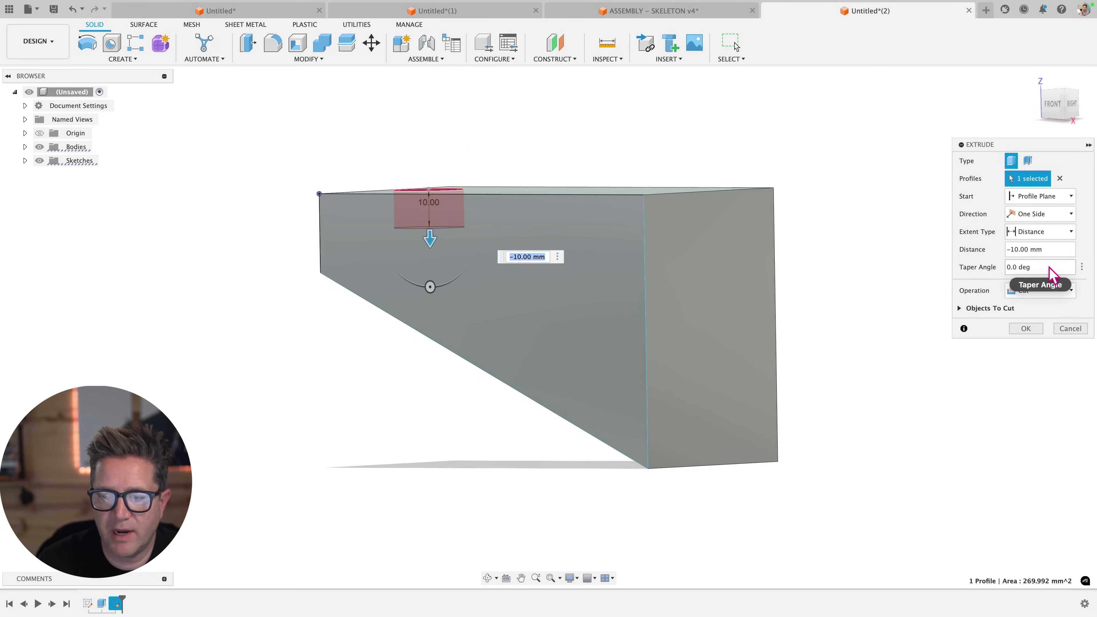
Change the cut's extent to To Object, ending at the block's sloped bottom face with a -3 mm offset, and finish the cut
click(1035, 234)
click(1033, 259)
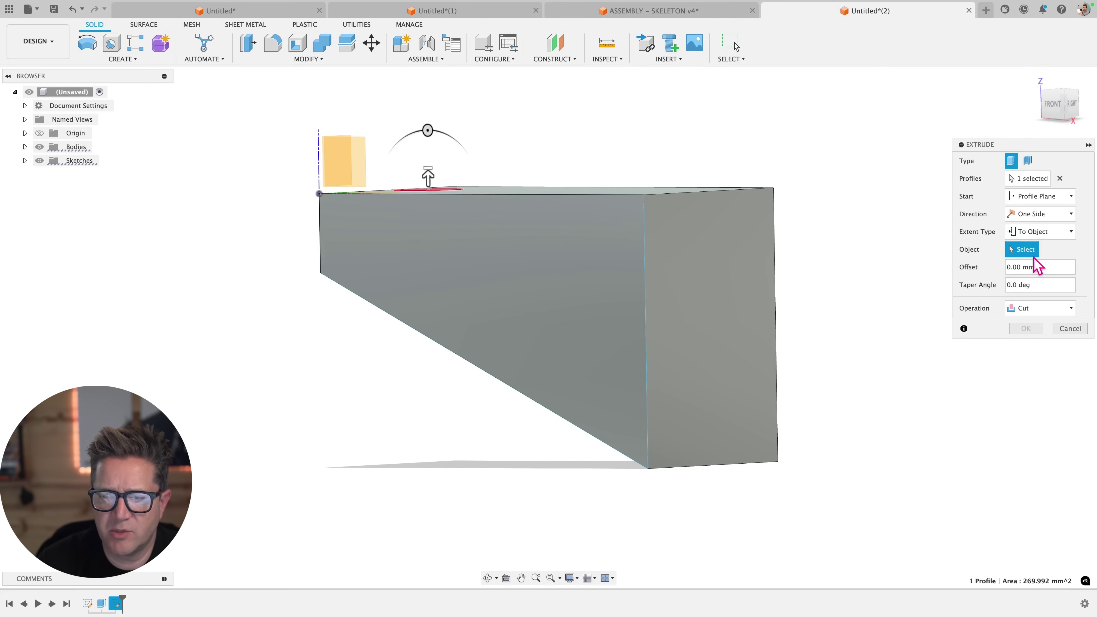
click(1049, 268)
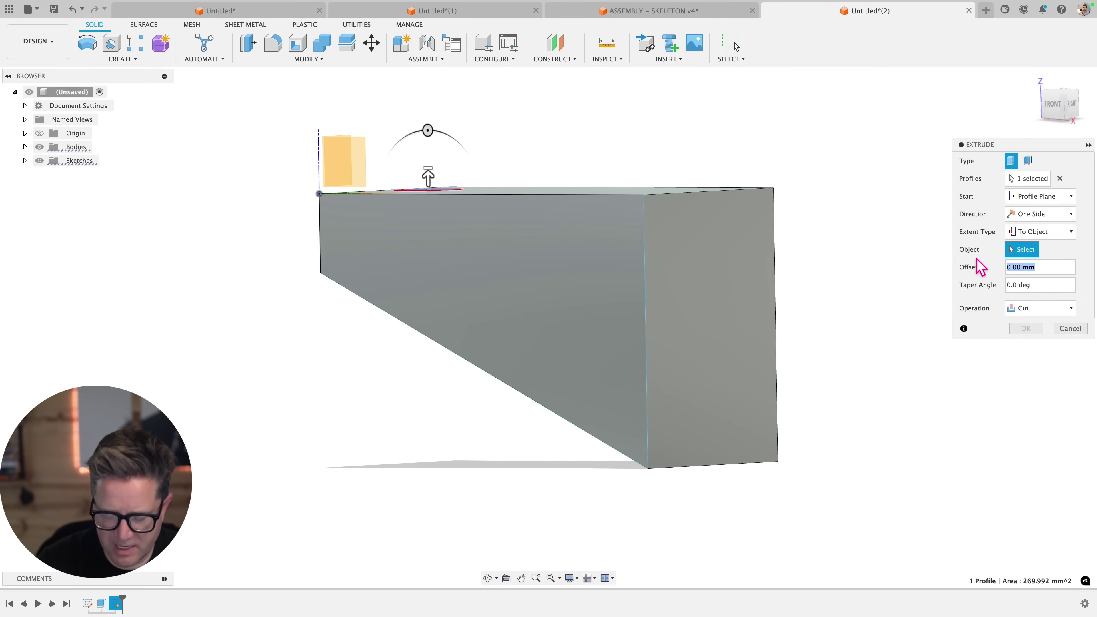
mouse_move(463, 410)
shift+middle_down()
mouse_move(460, 346)
mouse_move(463, 433)
shift+middle_up()
click(460, 346)
click(1056, 109)
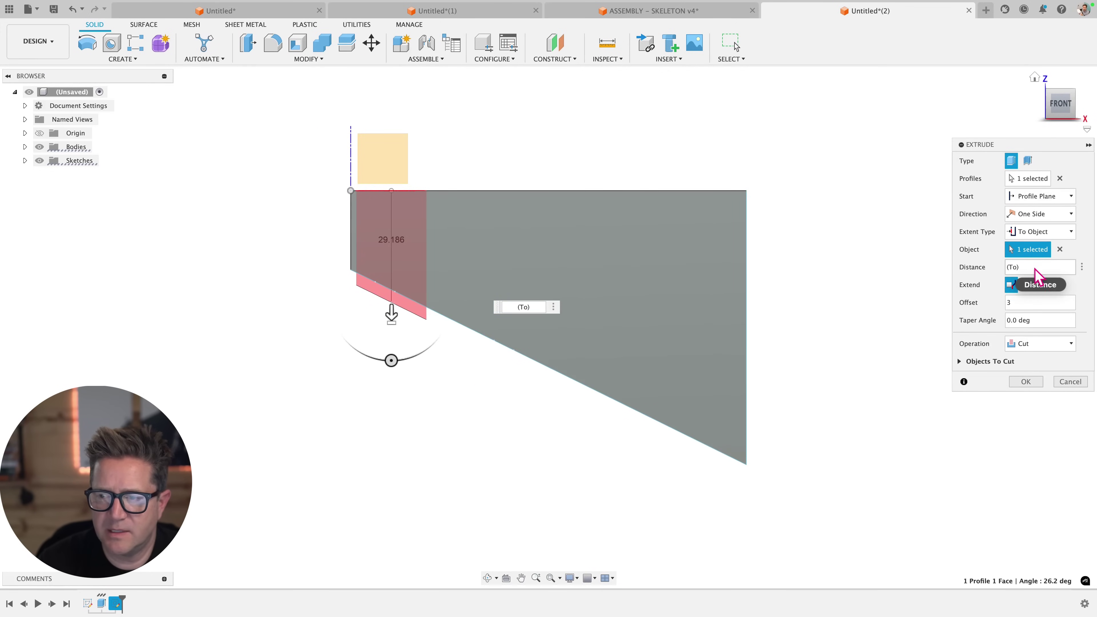
click(1007, 302)
text(-)
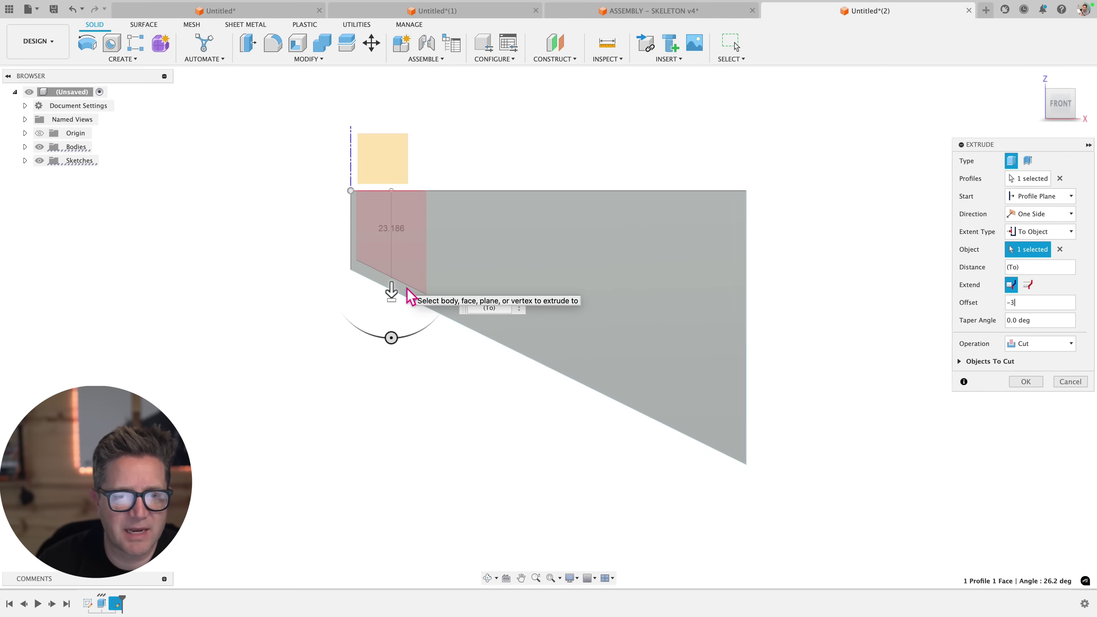
key(Return)
Create a section analysis through the hole, parallel to the block's front face, and view the hole's sloped bottom from the front
shift+middle_drag(853, 295, 796, 341)
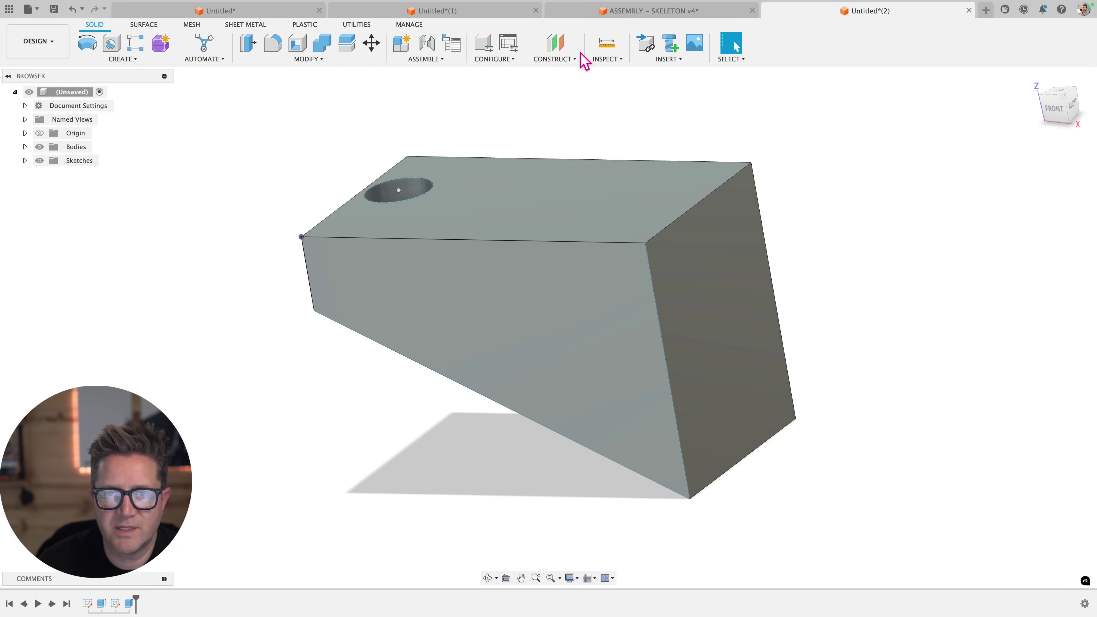
click(605, 61)
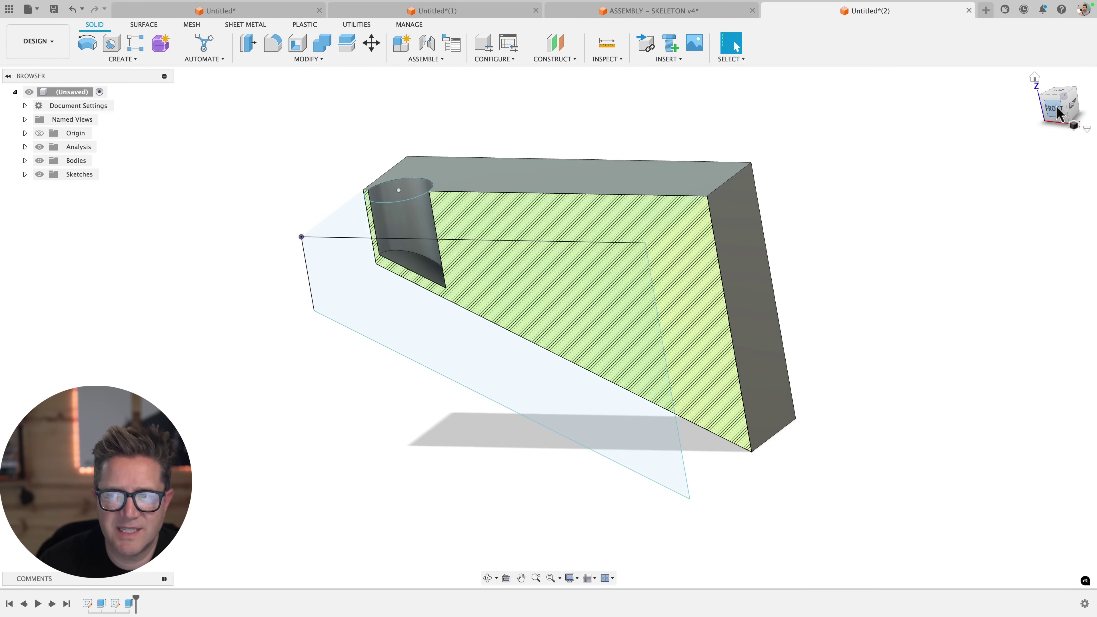
click(1056, 110)
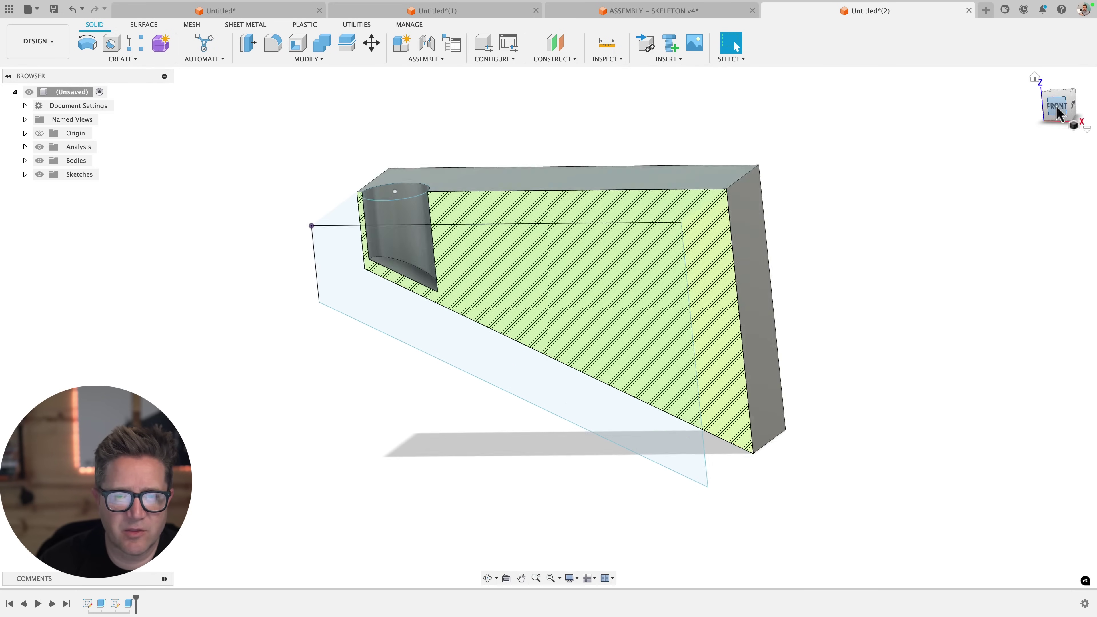
scroll(496, 223, up, 5)
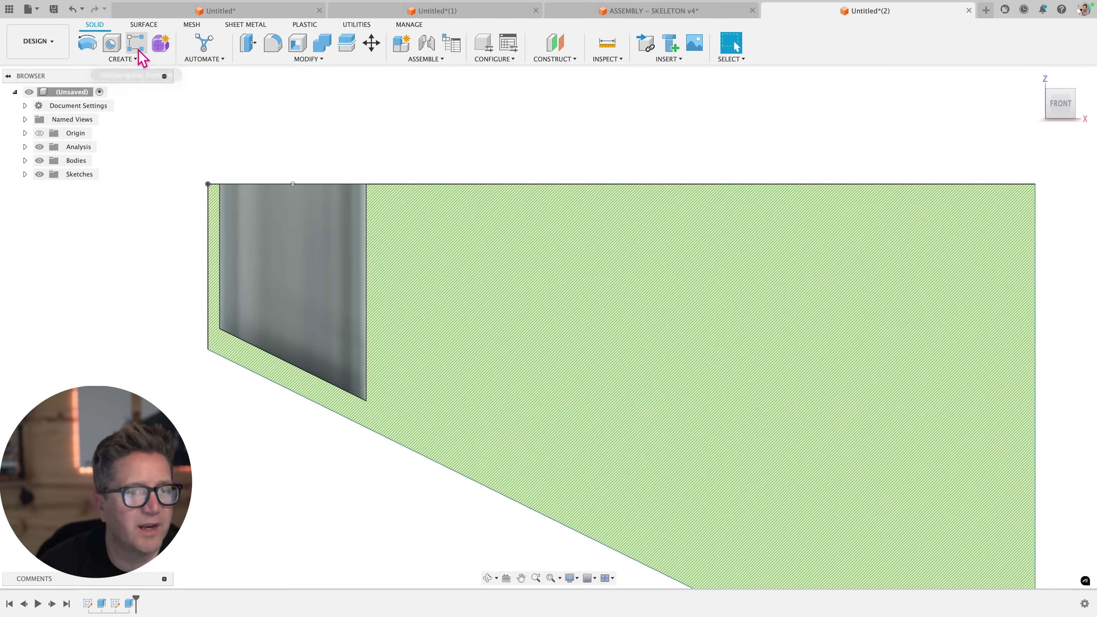
Start a rectangular pattern with object type Features, using the hole's cut extrusion as the object and the block's long top edge as the axis
click(137, 45)
shift+middle_drag(558, 181, 563, 108)
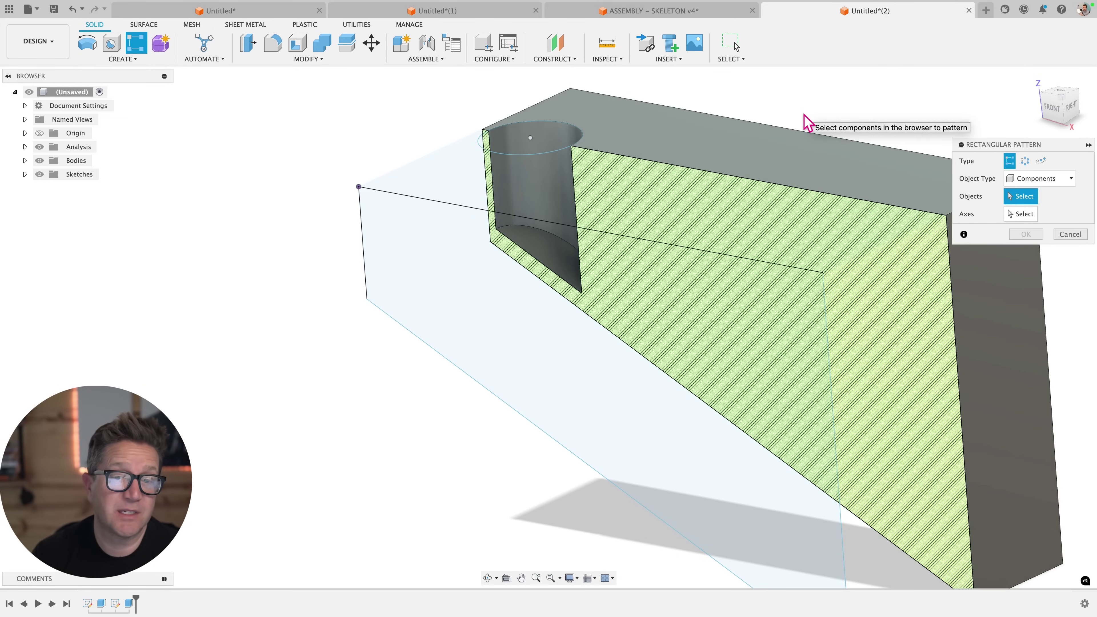
click(1040, 178)
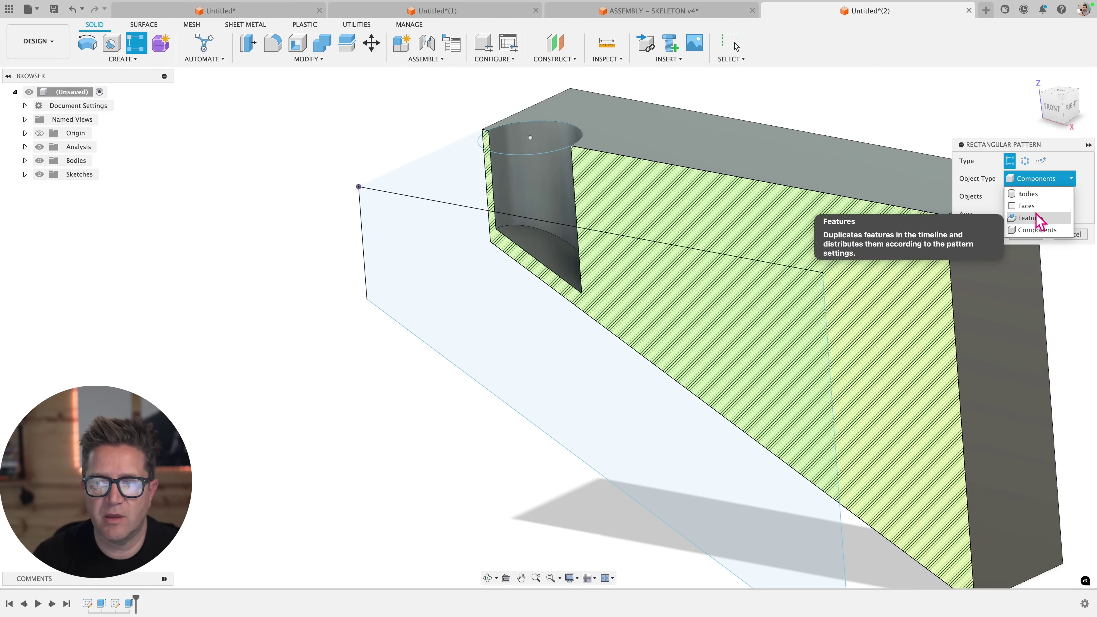
click(1030, 218)
click(543, 180)
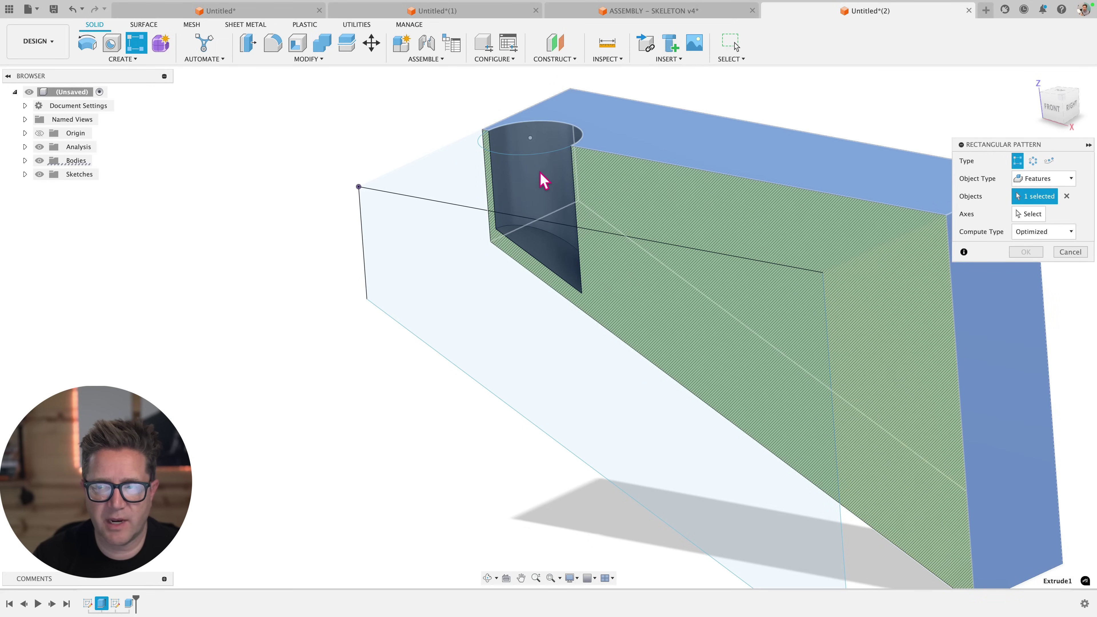
click(1018, 213)
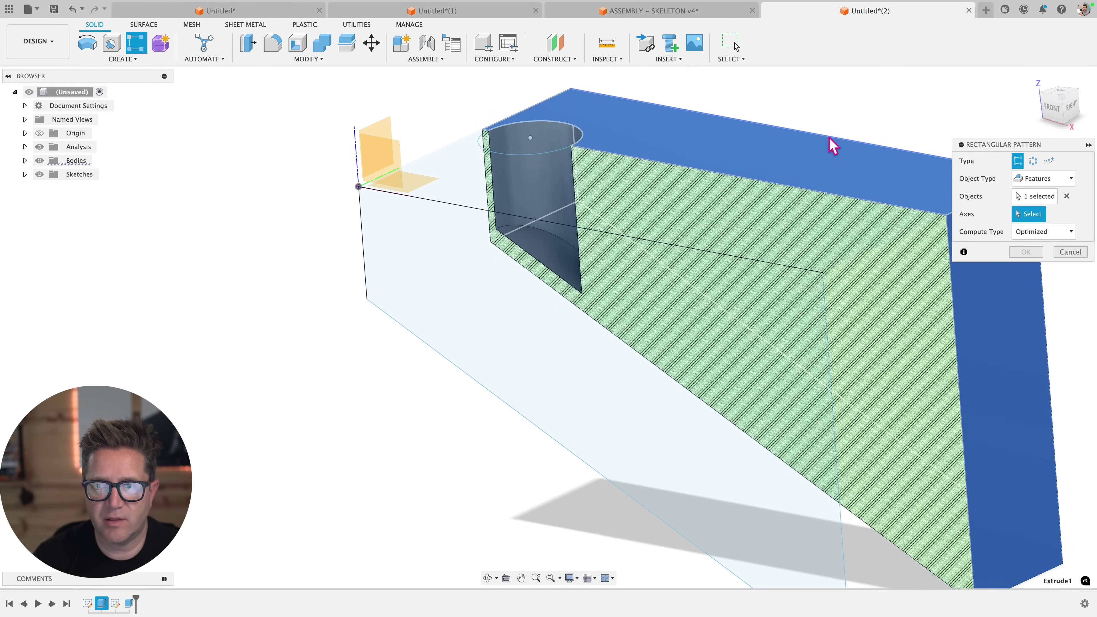
click(832, 146)
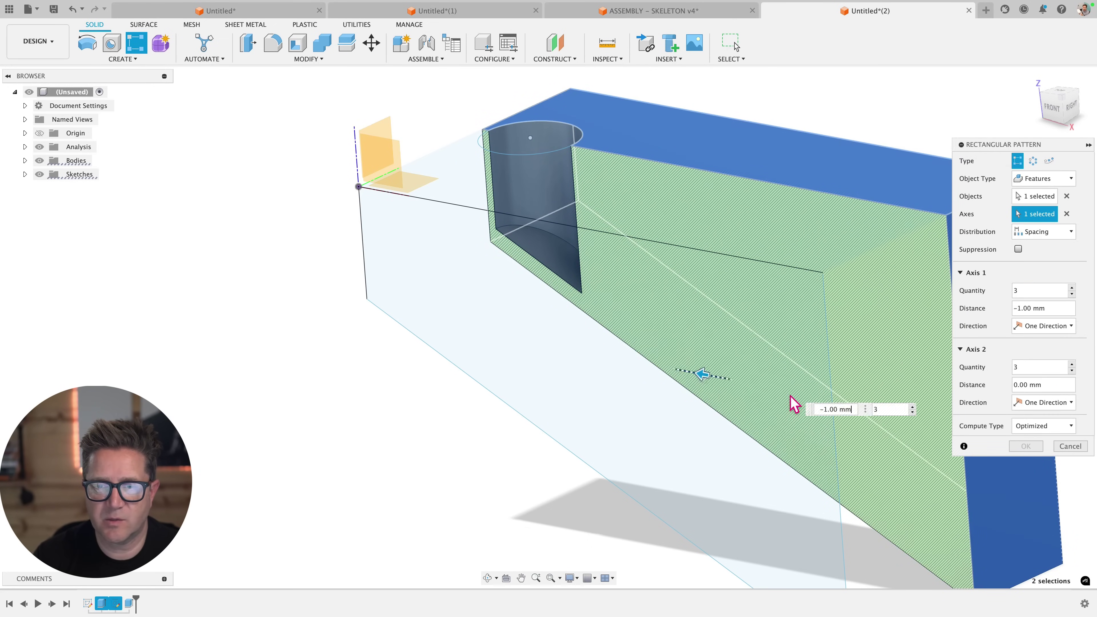
click(1066, 196)
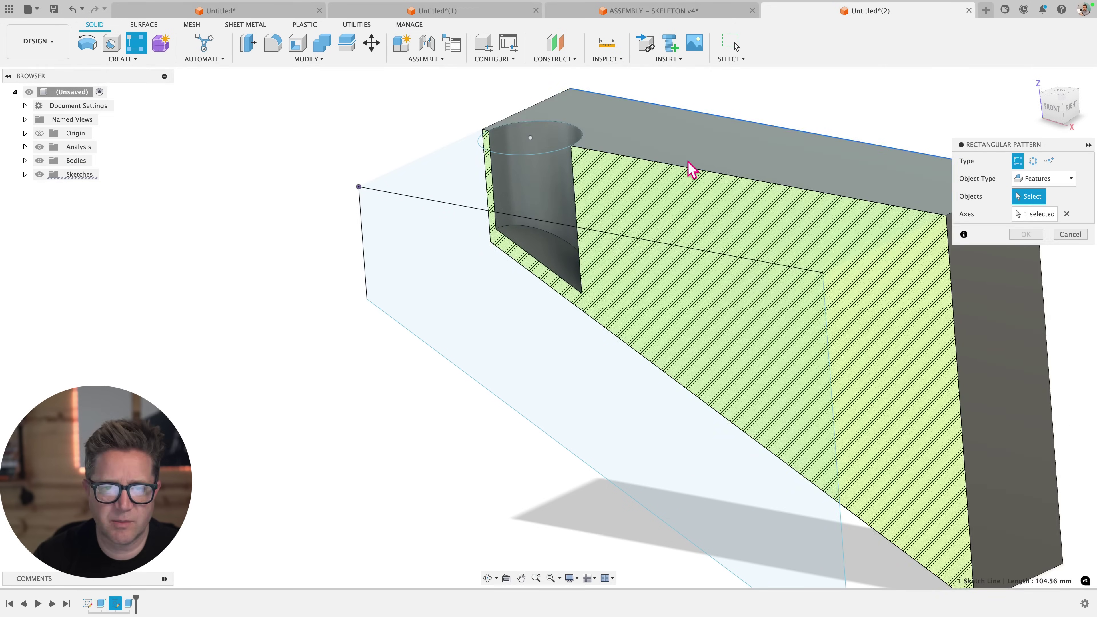
click(130, 605)
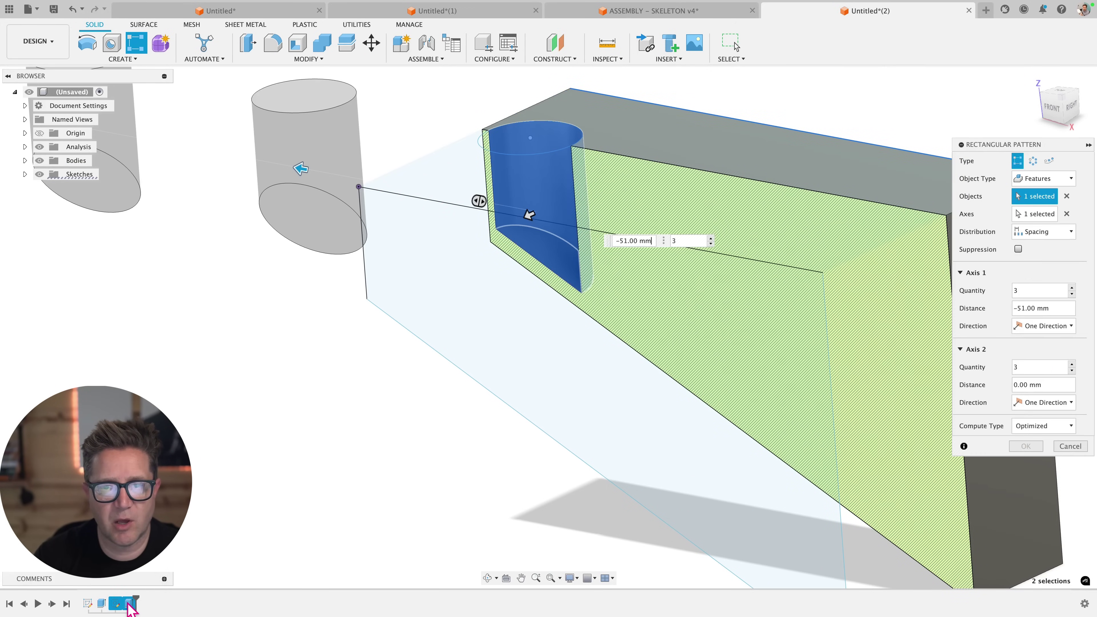
Set the hole pattern to a quantity of 3 at 40 mm spacing along the block with Optimized compute, and accept it
scroll(503, 307, down, 3)
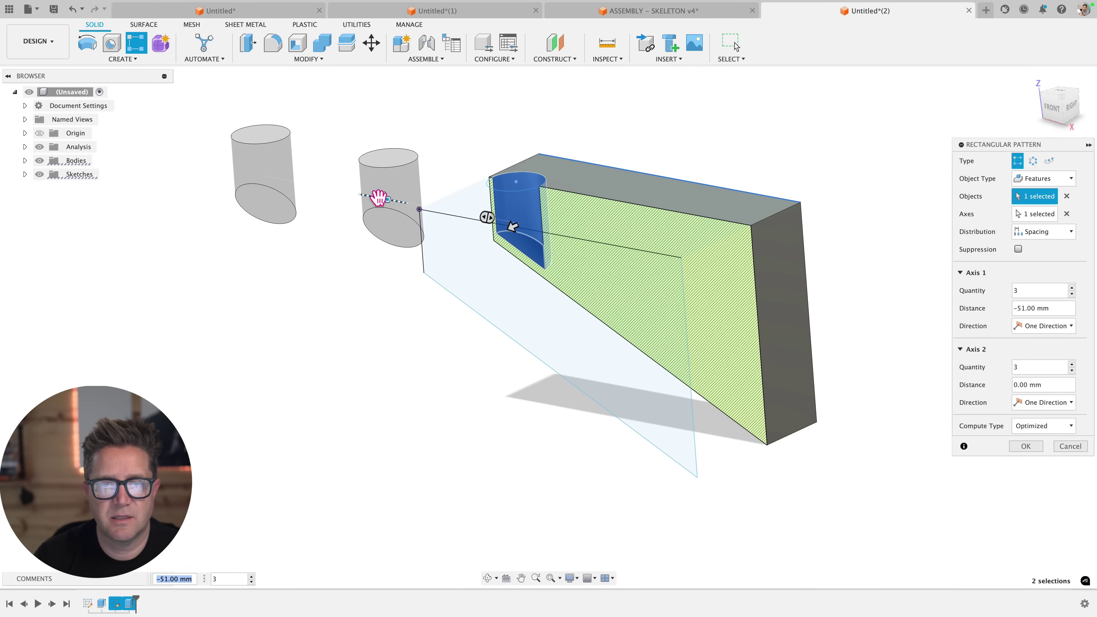
drag(381, 199, 674, 258)
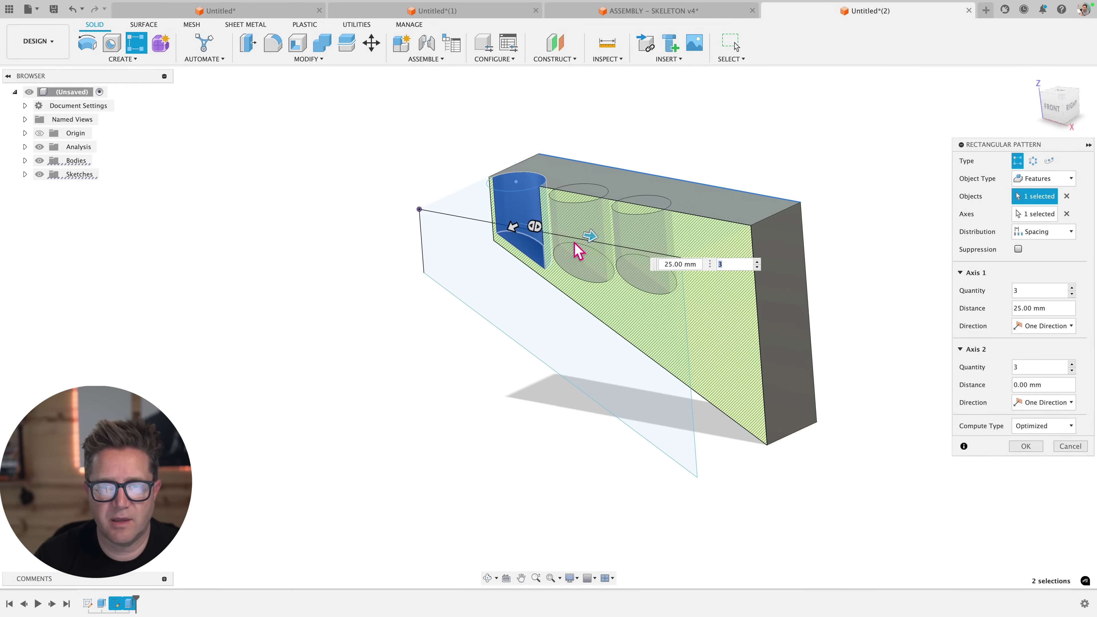
text(40)
key(Tab)
scroll(634, 229, up, 3)
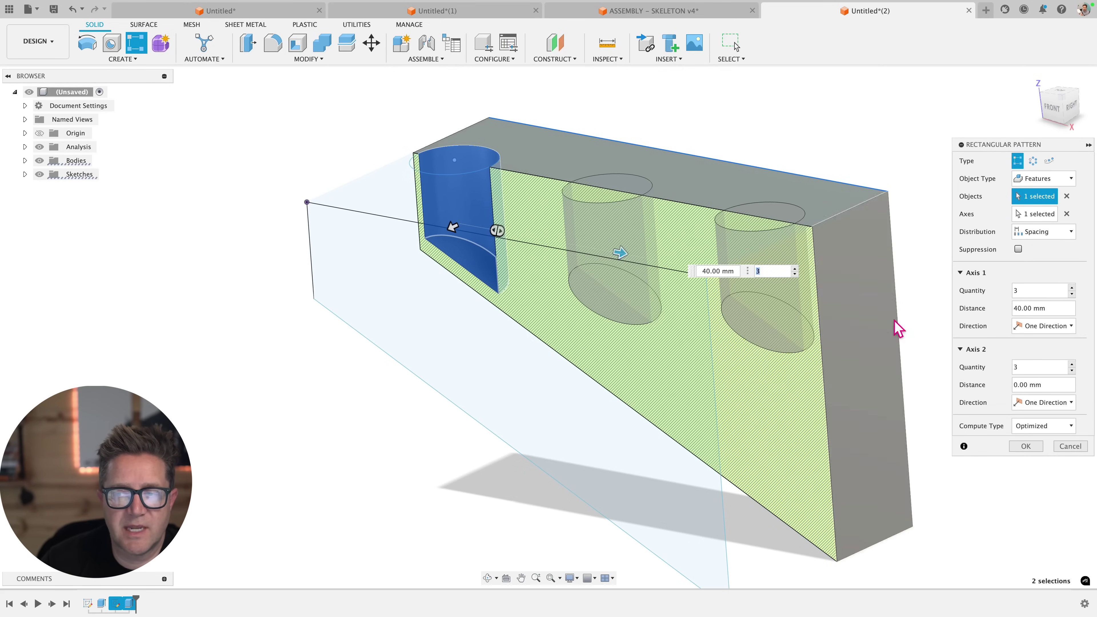
click(1065, 426)
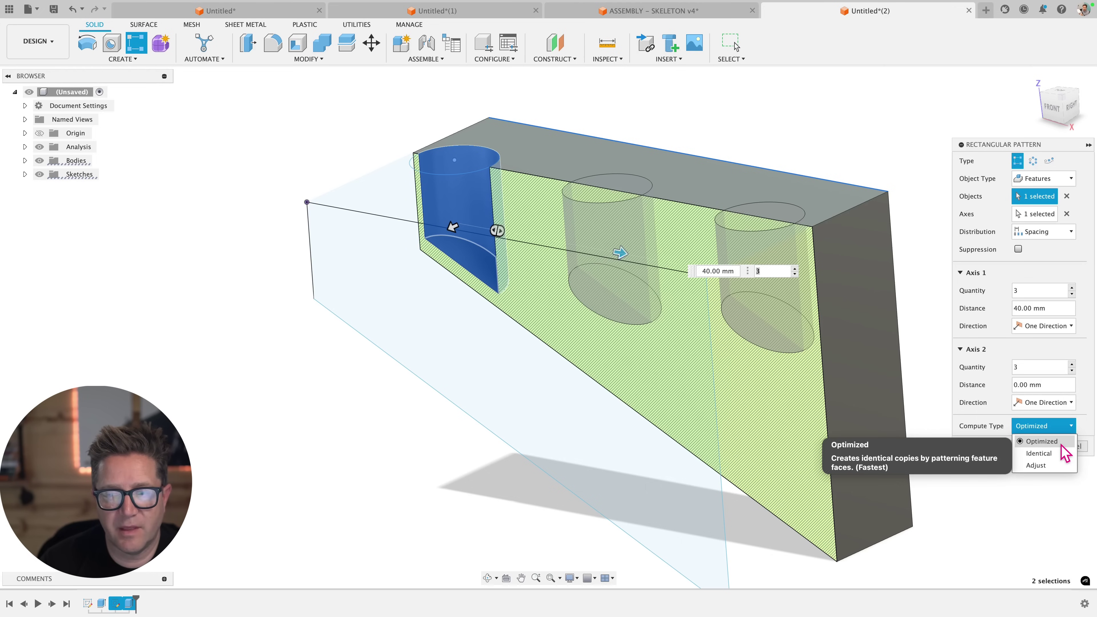
click(1058, 441)
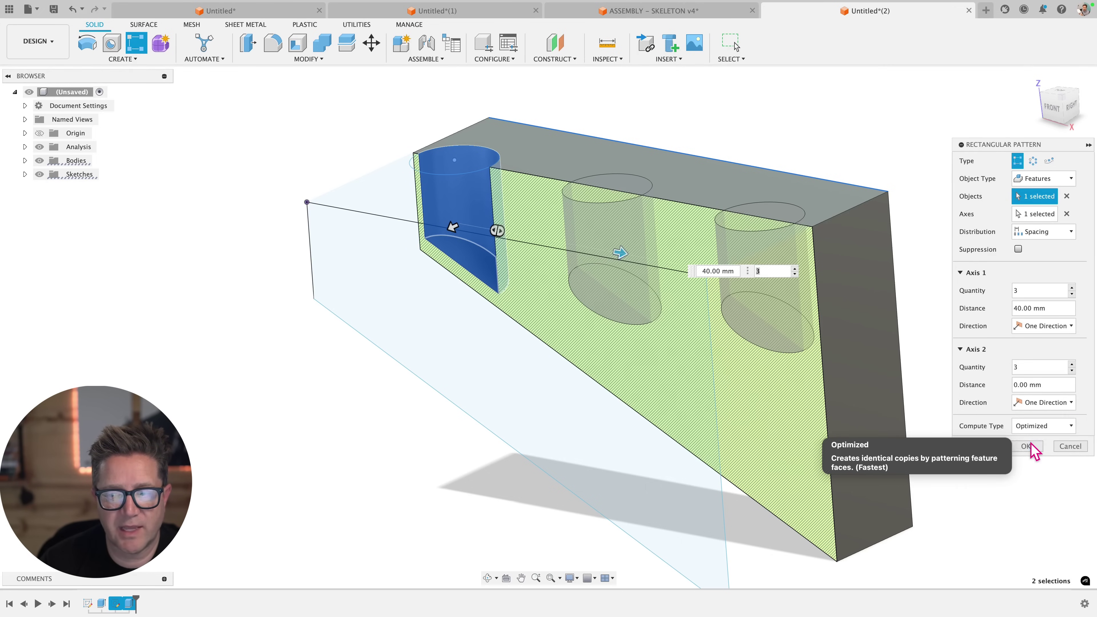
click(1031, 443)
Edit the hole pattern and change its compute type to Identical
shift+middle_drag(777, 259, 702, 302)
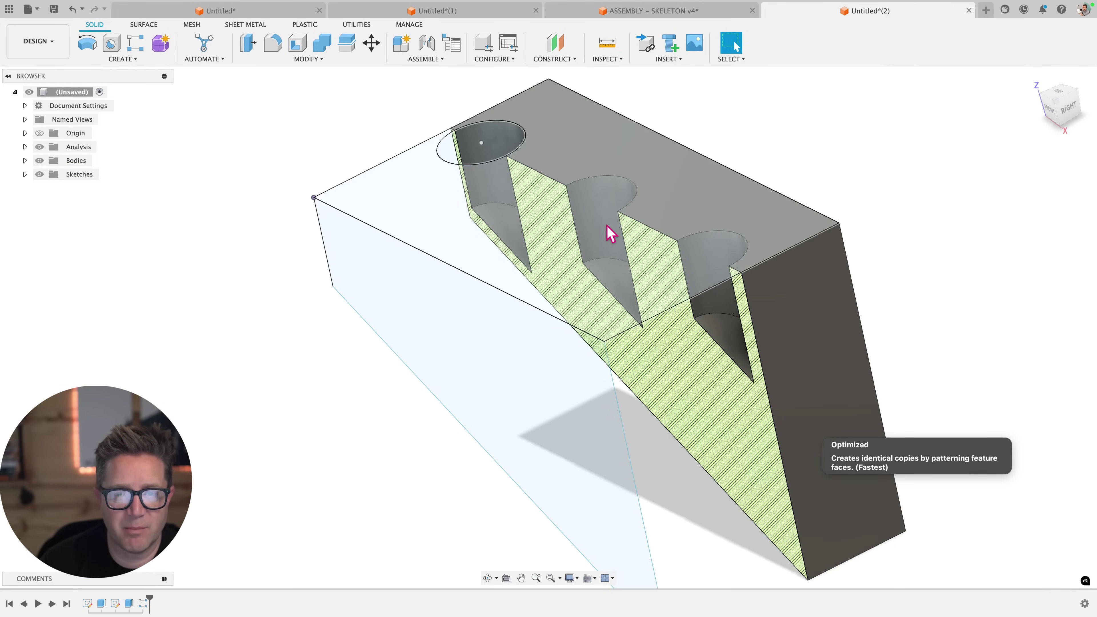
shift+middle_drag(606, 233, 573, 272)
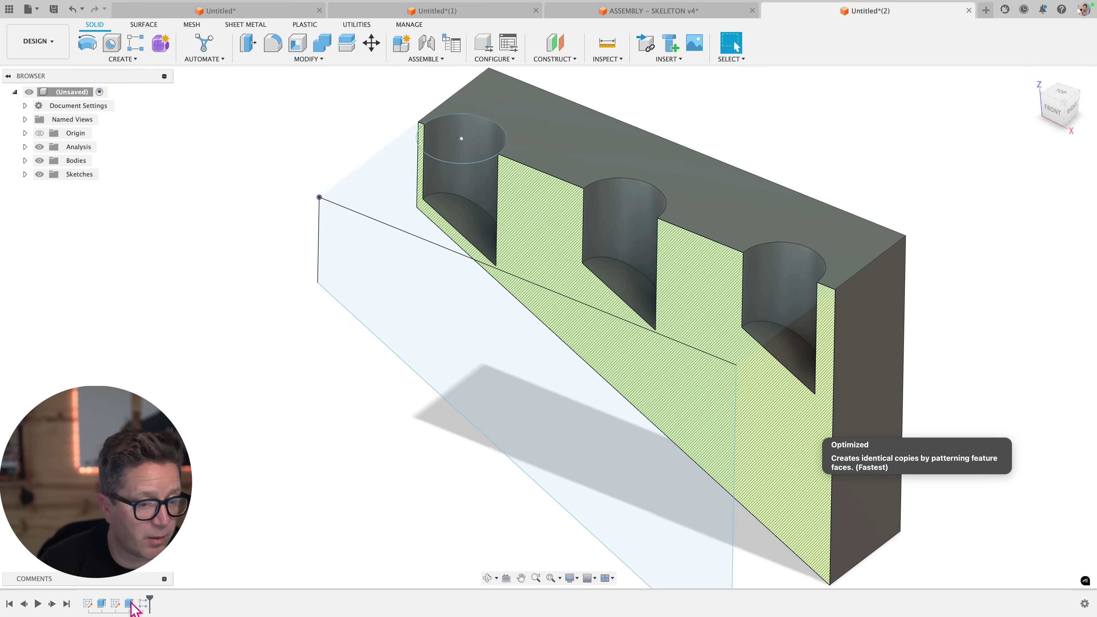
right_click(136, 604)
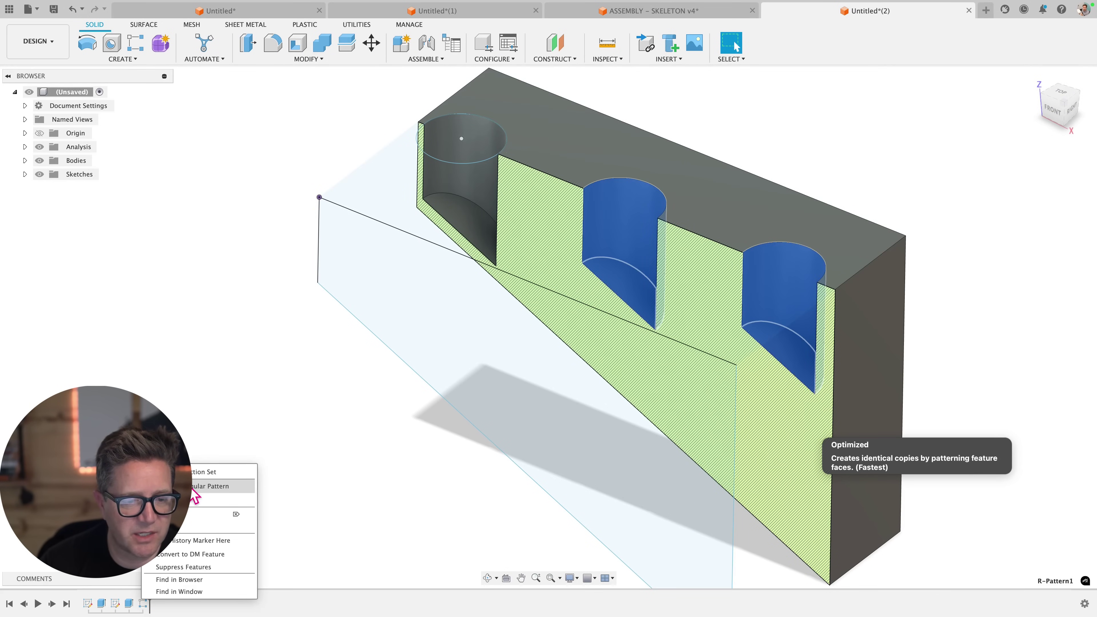
click(235, 486)
click(1042, 411)
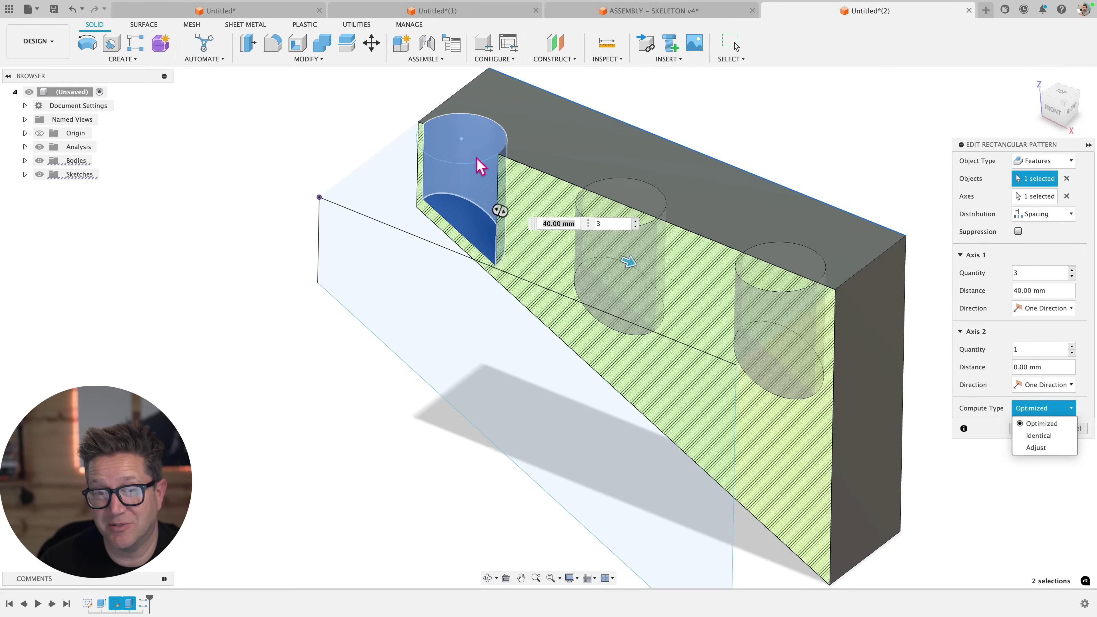
click(1038, 435)
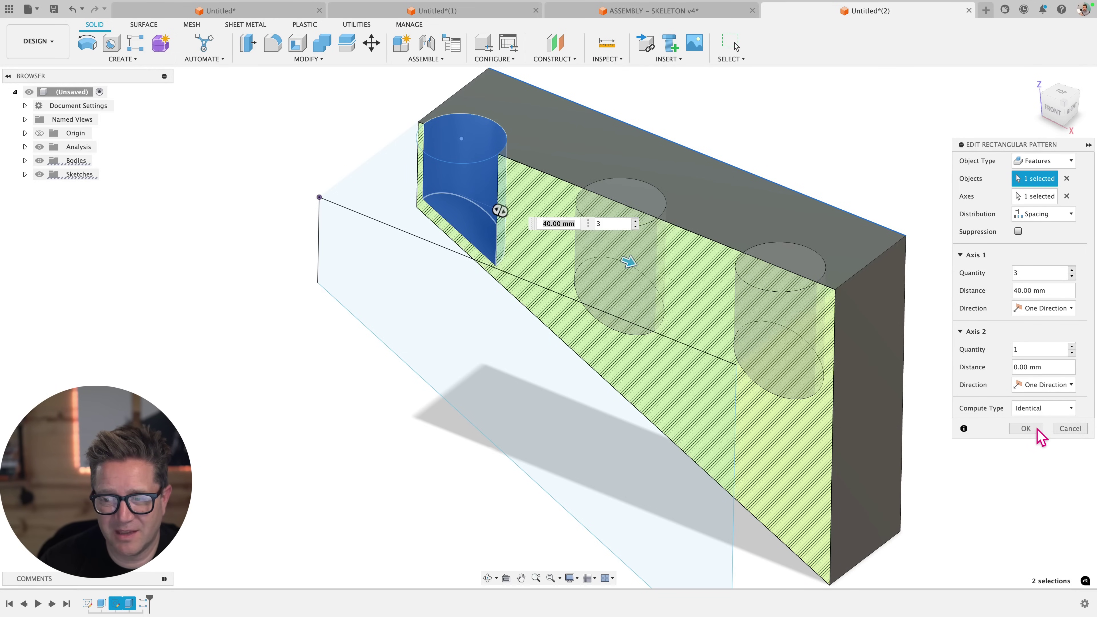
click(1026, 428)
Edit the hole pattern again, change its compute type to Adjust, and inspect the sectioned holes
right_click(147, 600)
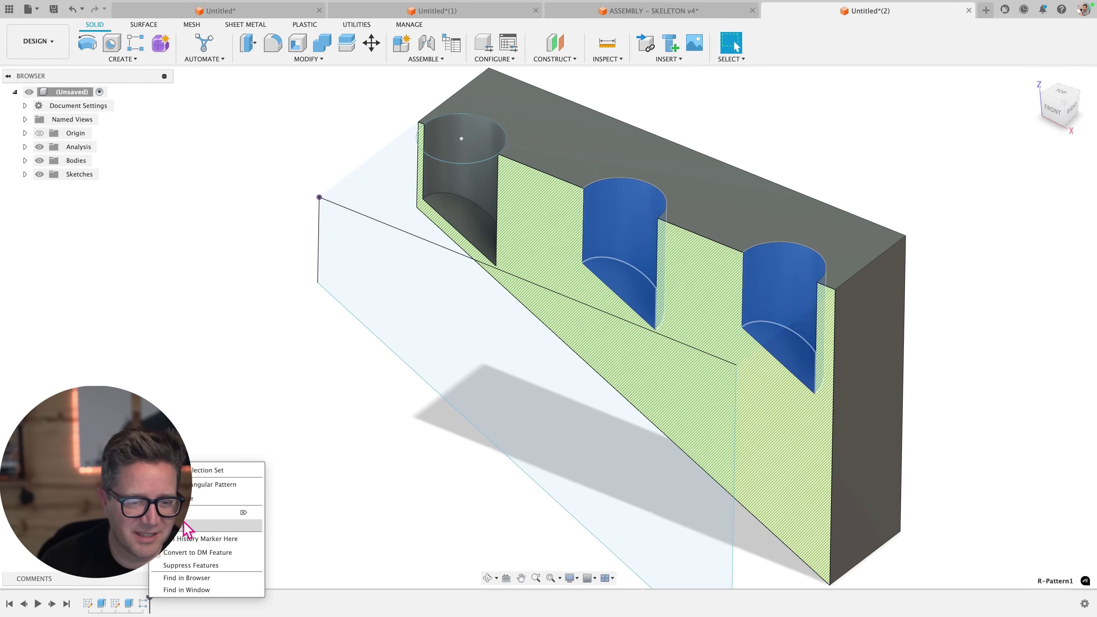
click(190, 523)
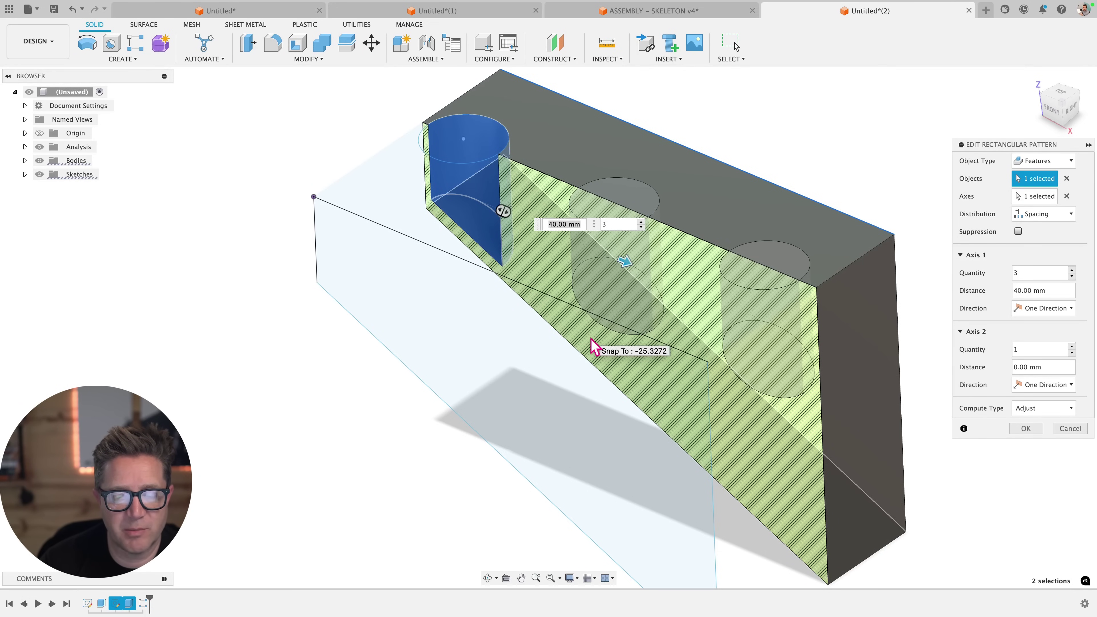
click(1024, 429)
shift+middle_drag(570, 318, 602, 330)
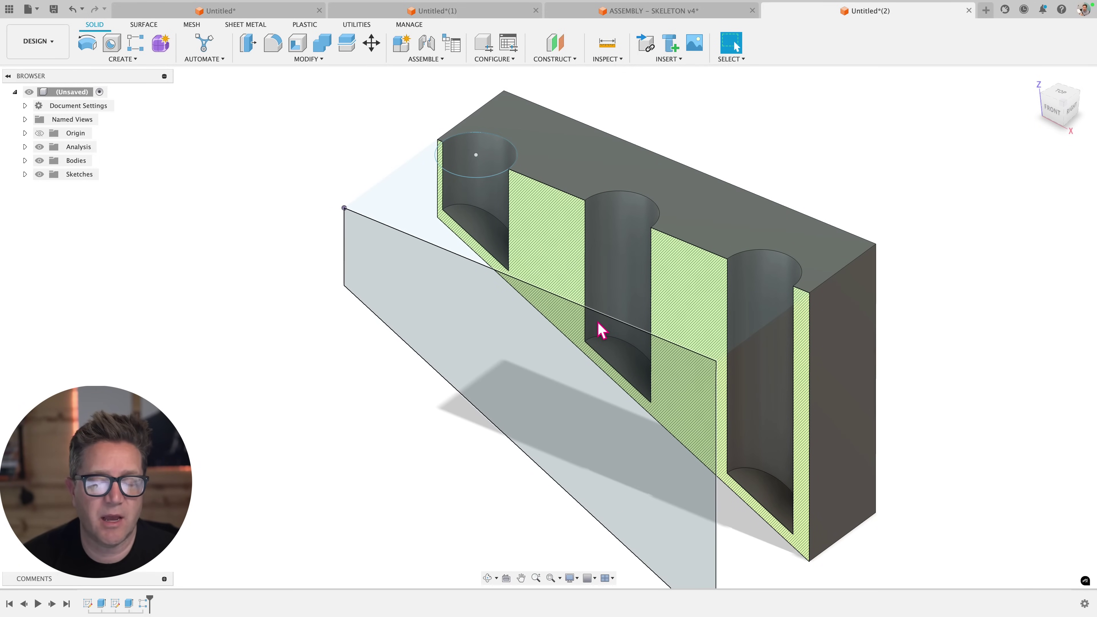
click(602, 330)
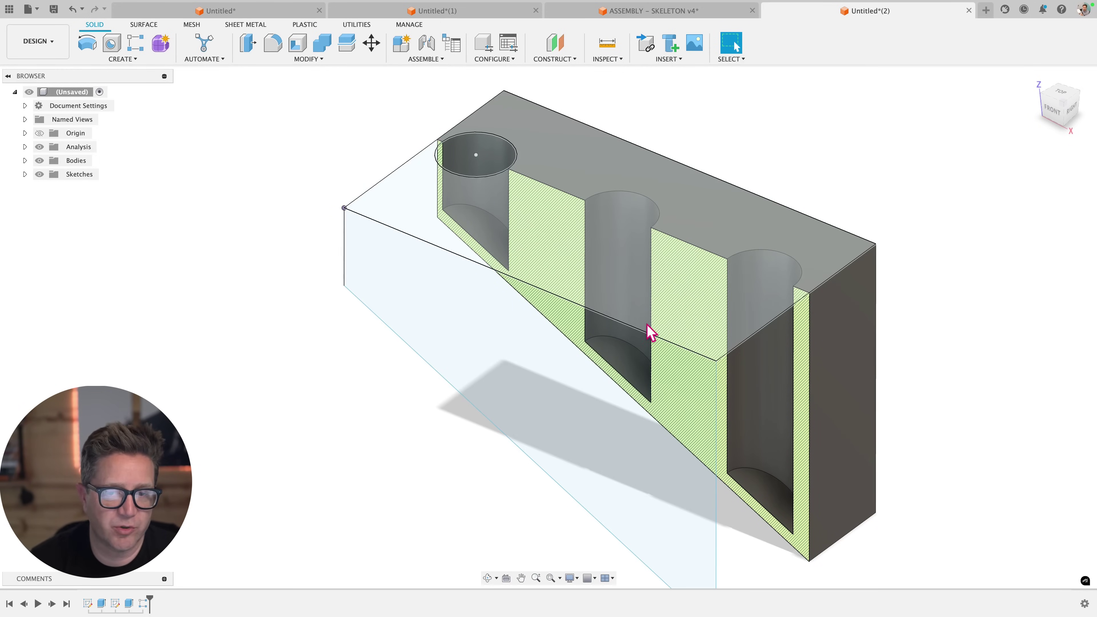
scroll(887, 377, down, 3)
scroll(924, 393, up, 3)
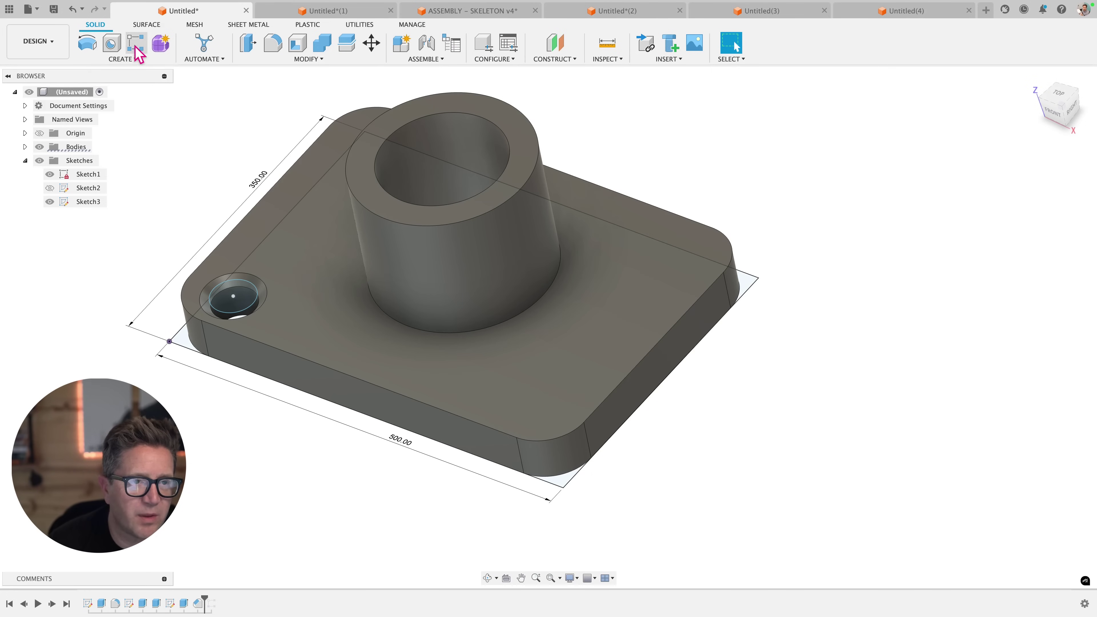
Start a rectangular pattern with object type Faces, selecting the countersink face and the cylindrical face of the plate's corner hole
click(135, 43)
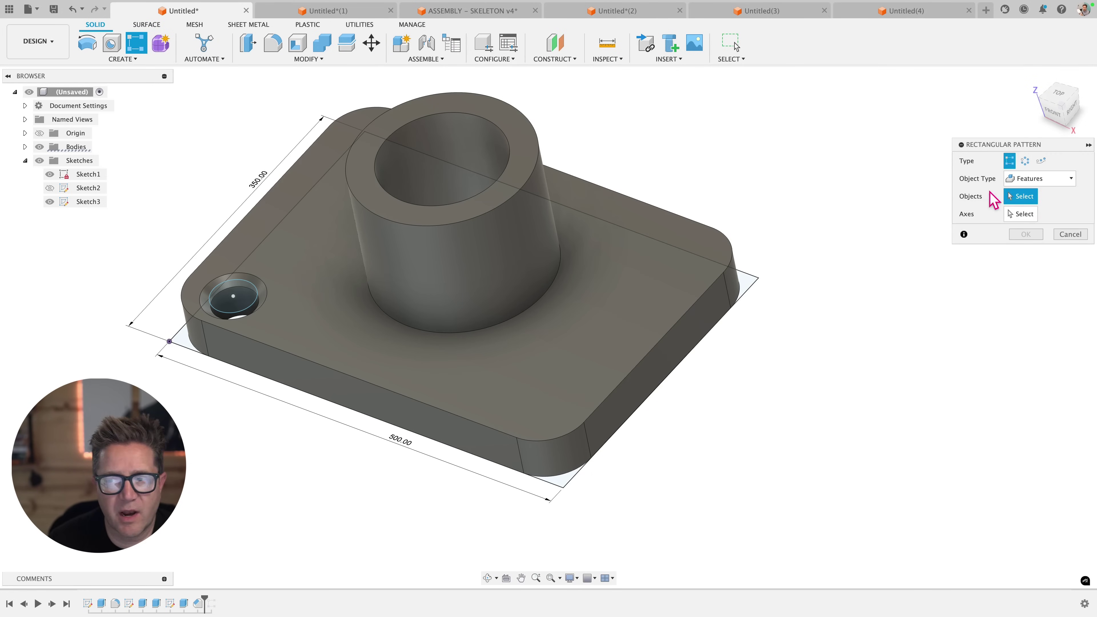
click(1024, 181)
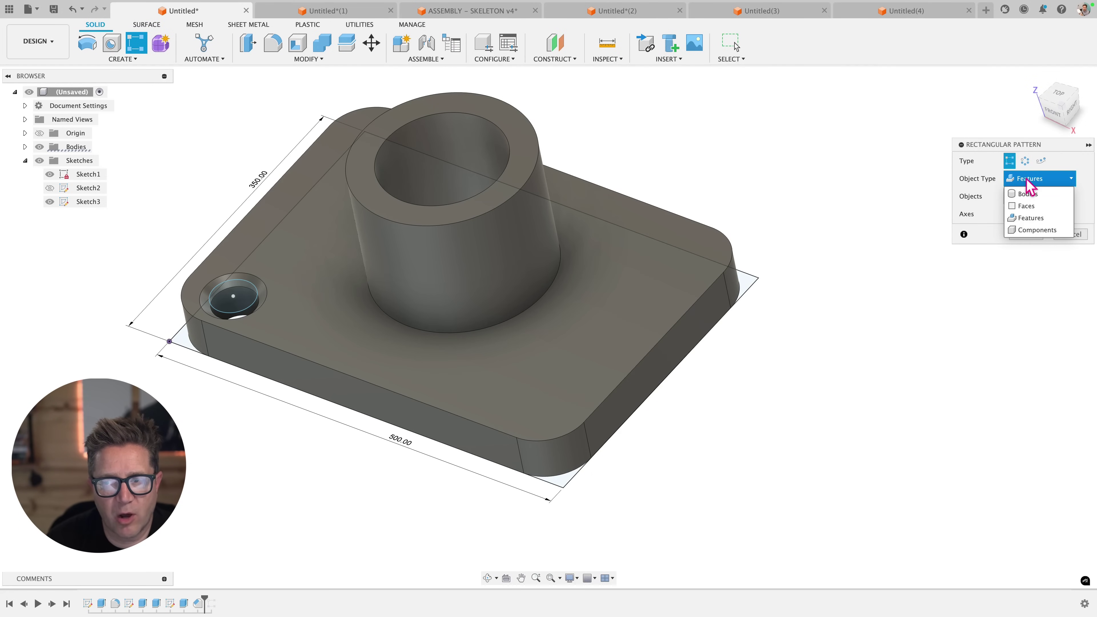
click(1033, 212)
scroll(262, 283, up, 5)
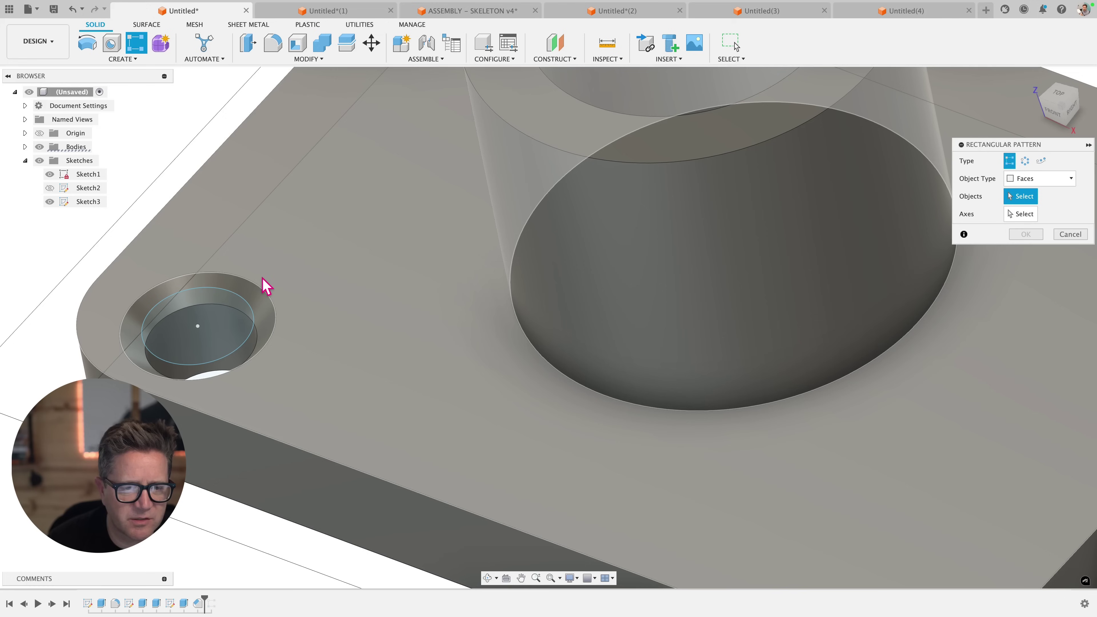
scroll(505, 296, down, 5)
scroll(758, 311, down, 3)
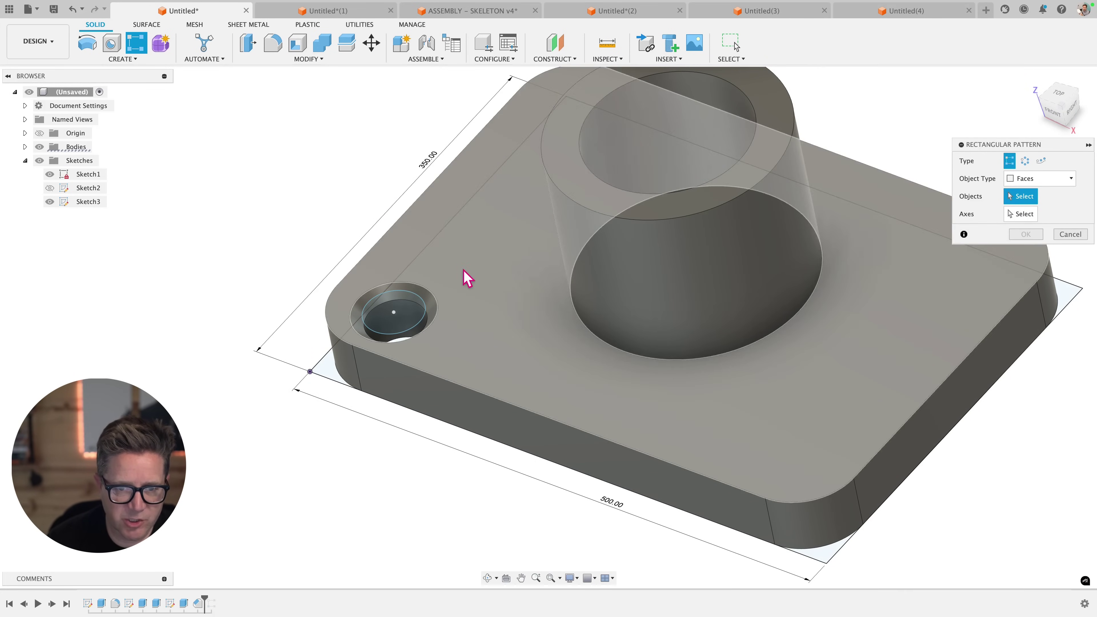
scroll(419, 318, up, 5)
click(418, 317)
click(366, 348)
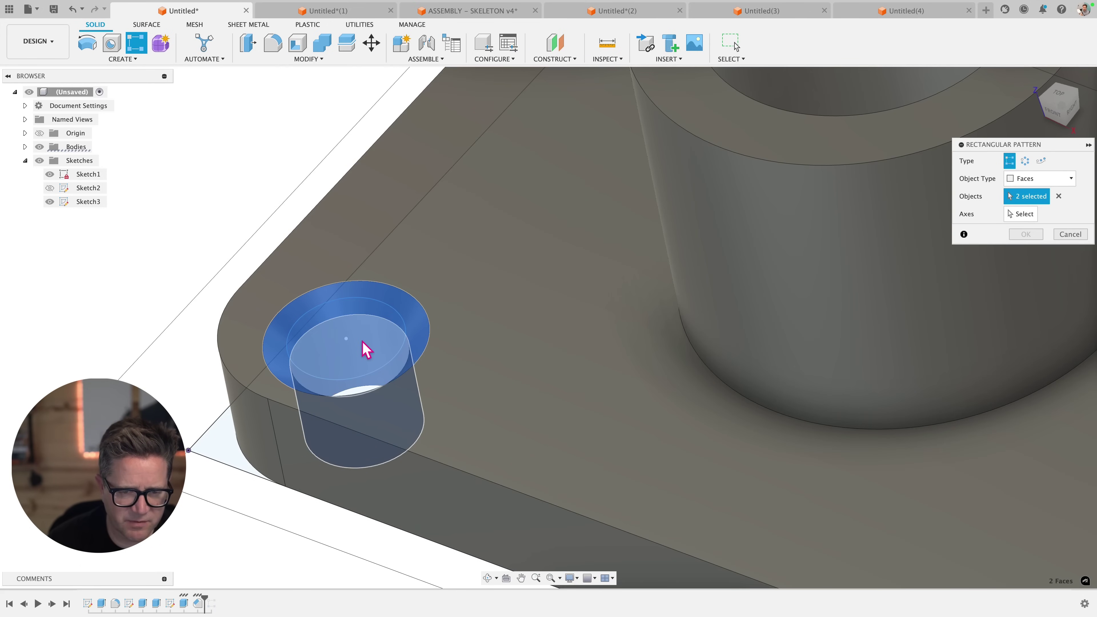
Pattern the selected faces along the plate's long front edge with a quantity of 3 at 110 mm spacing, and accept
scroll(366, 349, down, 3)
click(1021, 214)
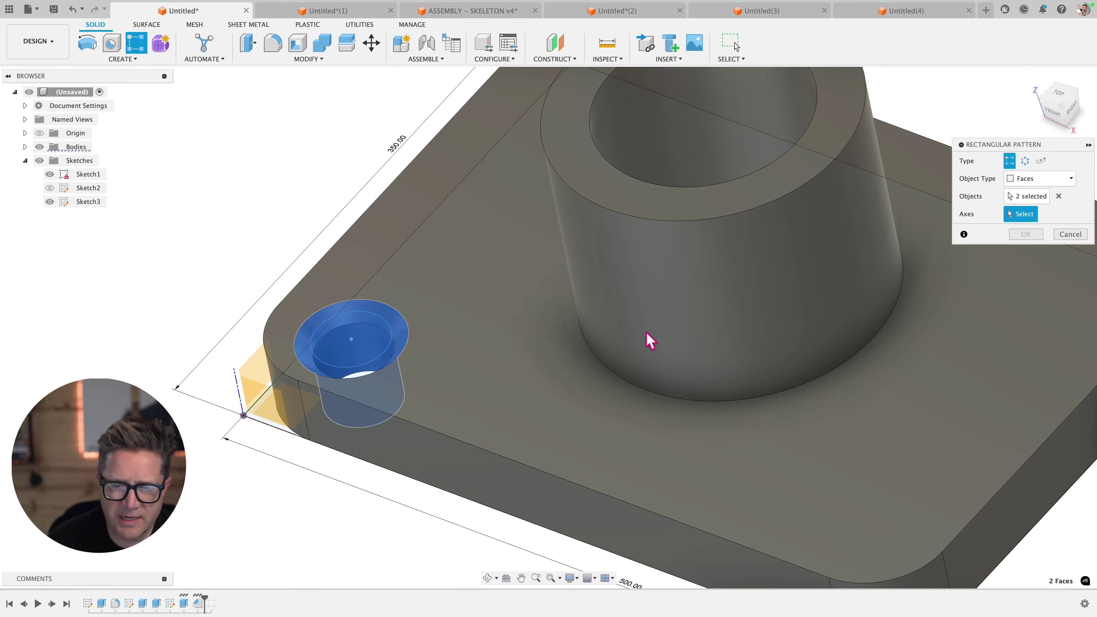
click(482, 450)
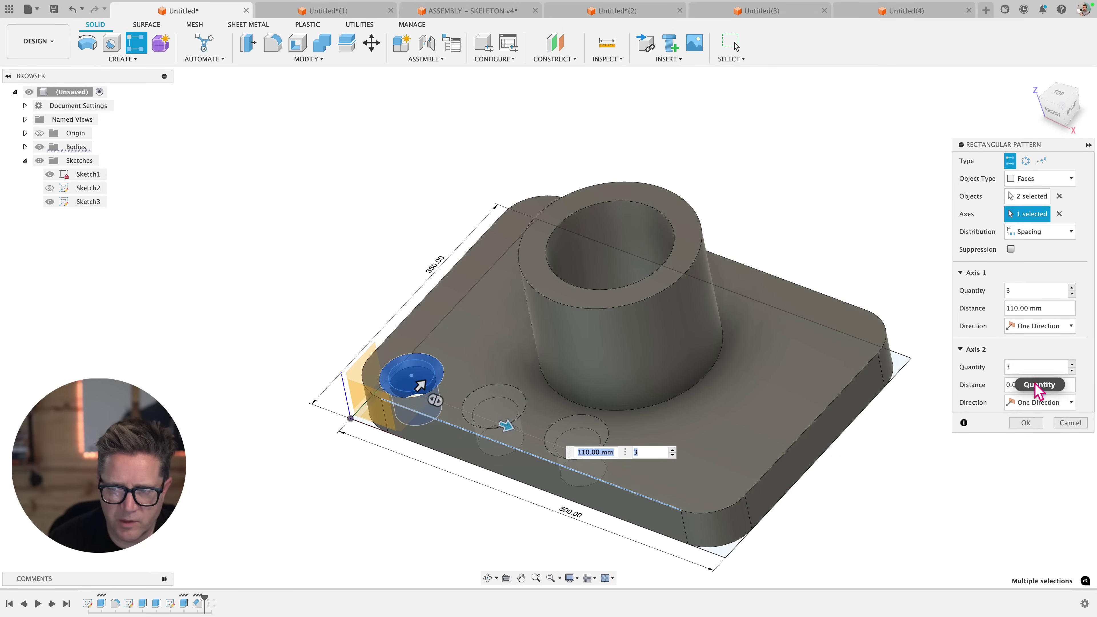
click(1025, 424)
Inspect the patterned countersunk holes along the plate's front edge and compare them with the original corner hole
scroll(533, 451, up, 4)
scroll(480, 449, up, 3)
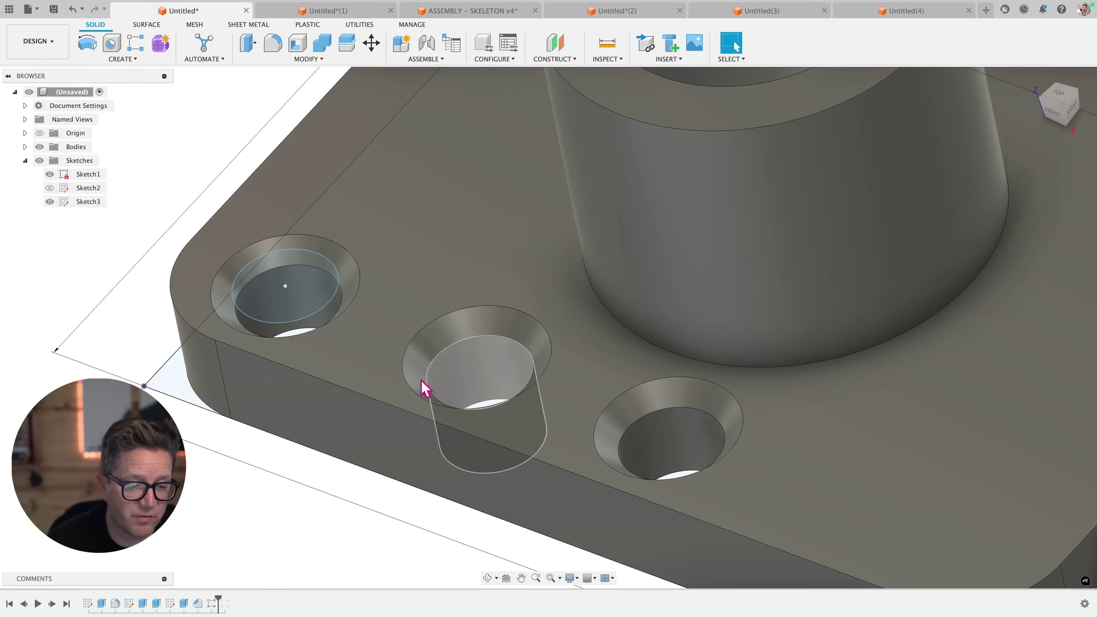
scroll(386, 380, down, 5)
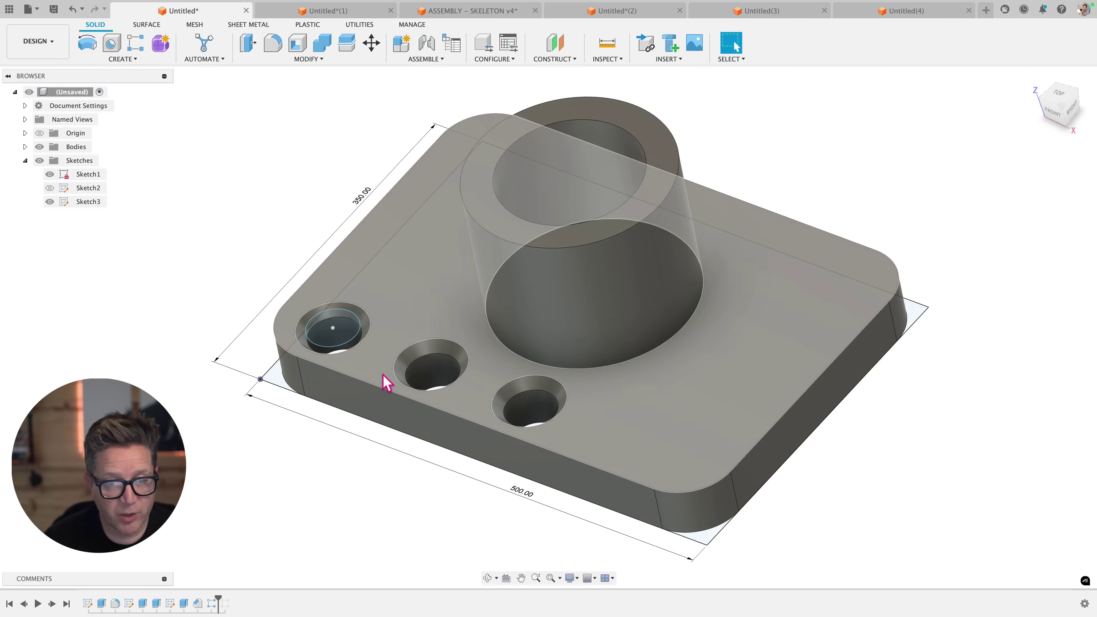
click(334, 324)
scroll(337, 328, up, 5)
scroll(334, 321, up, 2)
scroll(318, 525, down, 5)
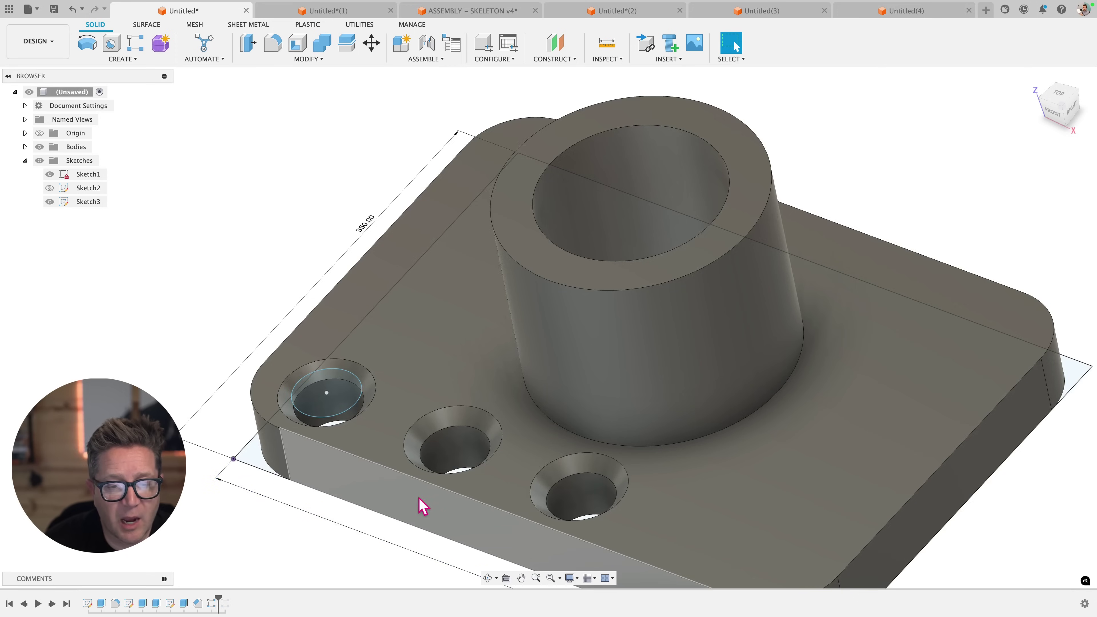
scroll(448, 524, up, 4)
scroll(410, 499, up, 1)
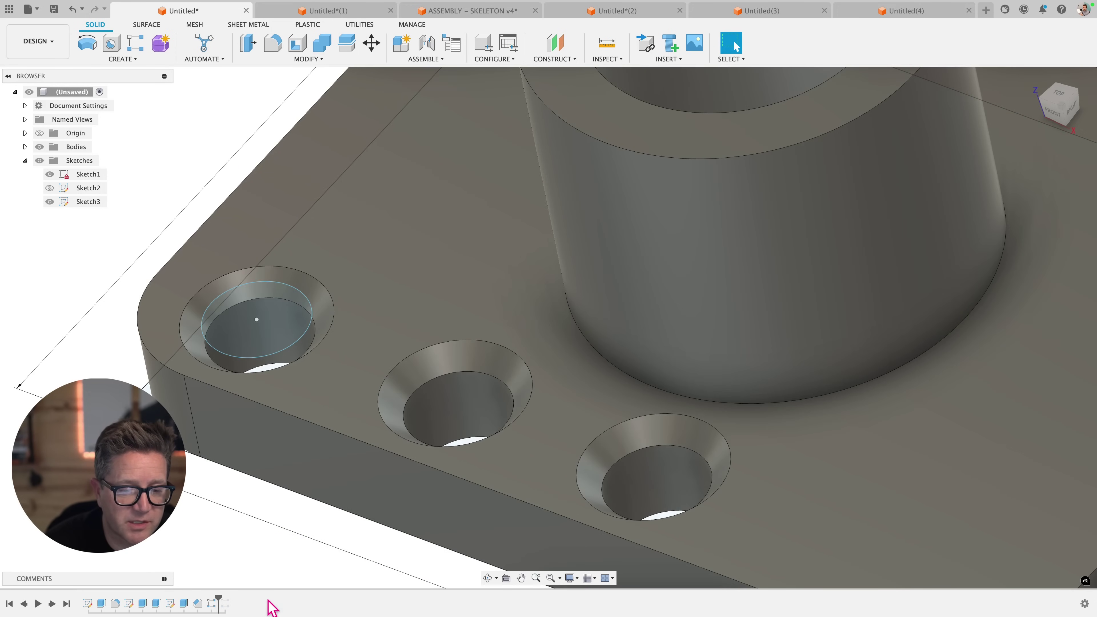
right_click(213, 603)
click(254, 459)
scroll(678, 436, down, 4)
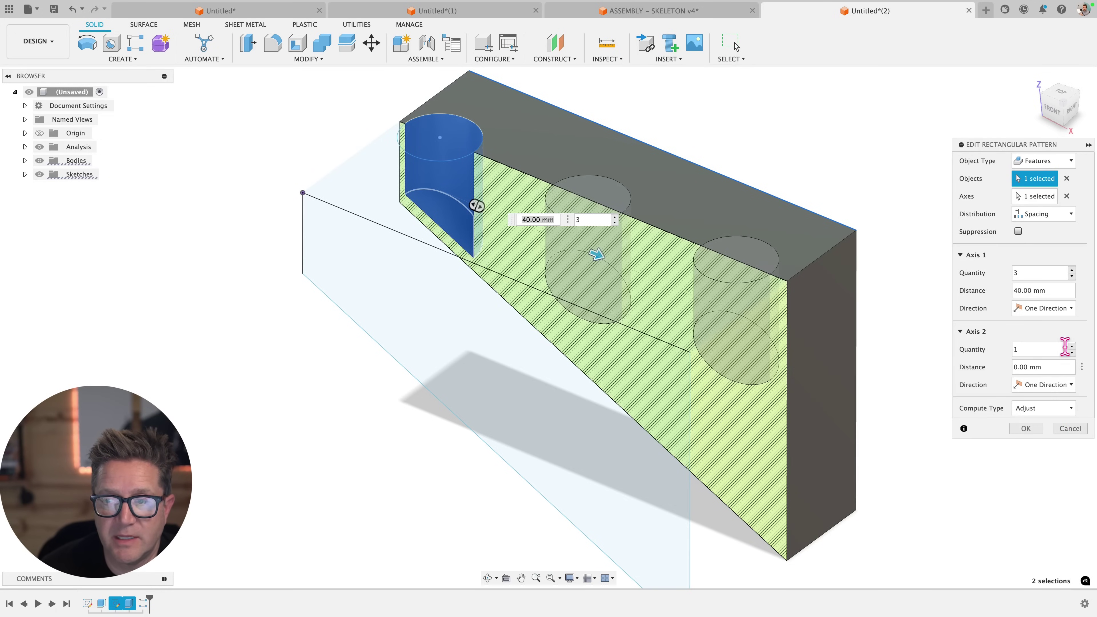
click(1066, 196)
scroll(493, 170, down, 2)
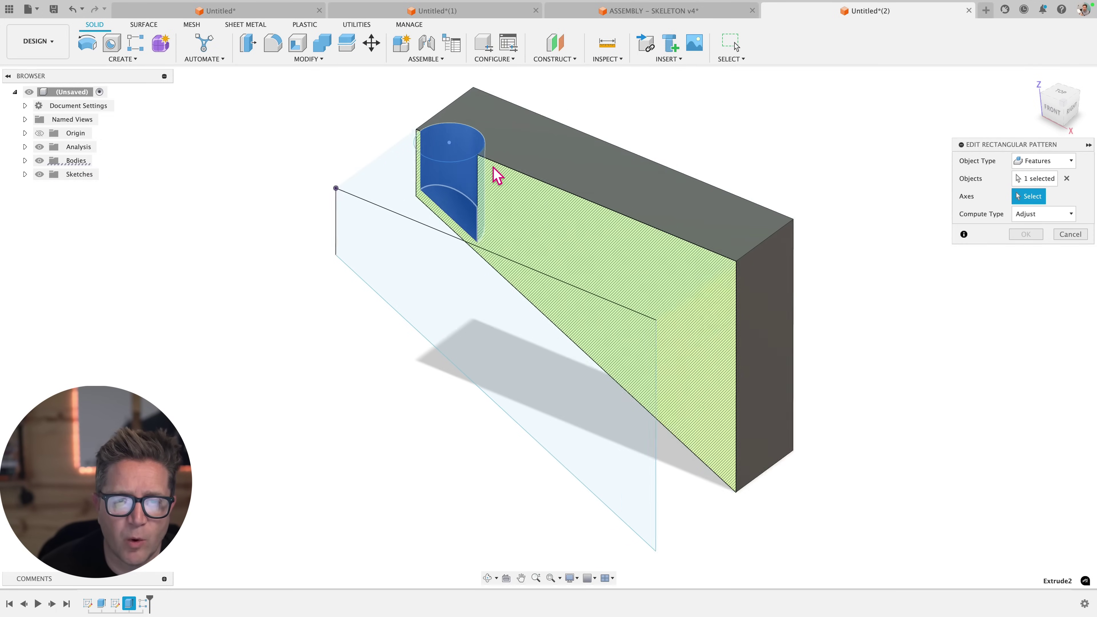
scroll(502, 152, up, 2)
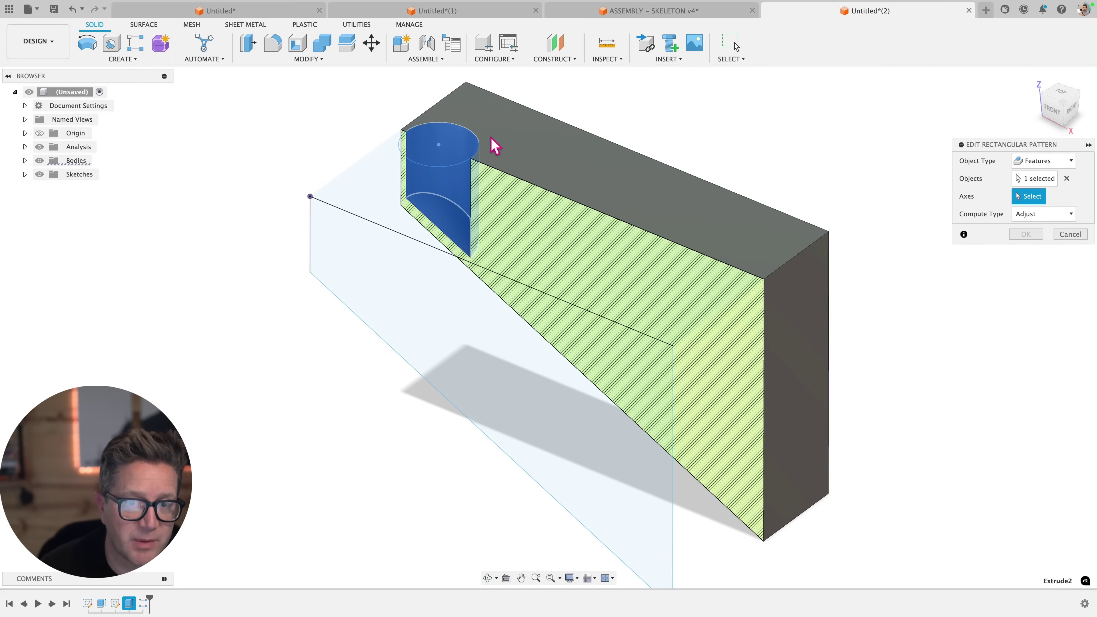
scroll(574, 171, down, 2)
click(1069, 234)
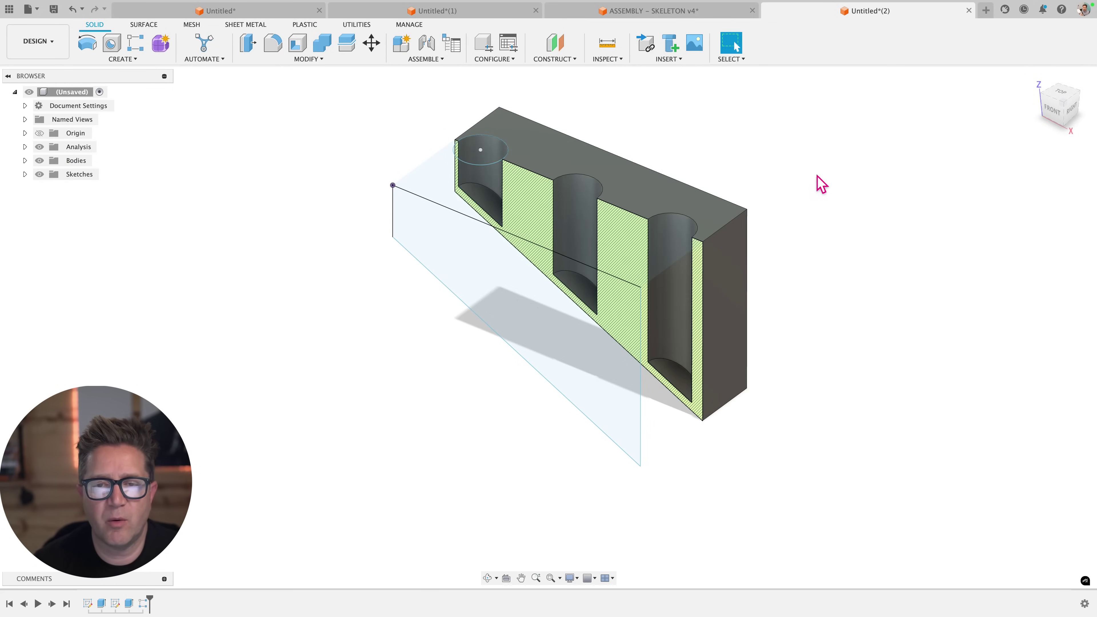
Delete the wedge block's hole pattern, and sketch a diagonal line on the top face from the hole's centre to the far back corner
right_click(144, 603)
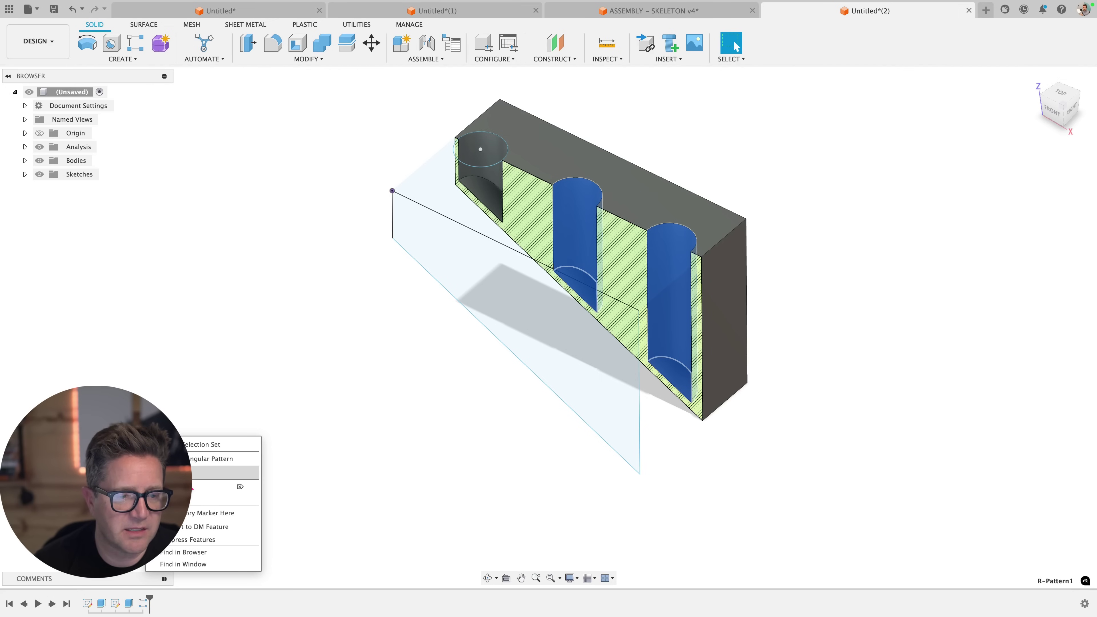
click(186, 487)
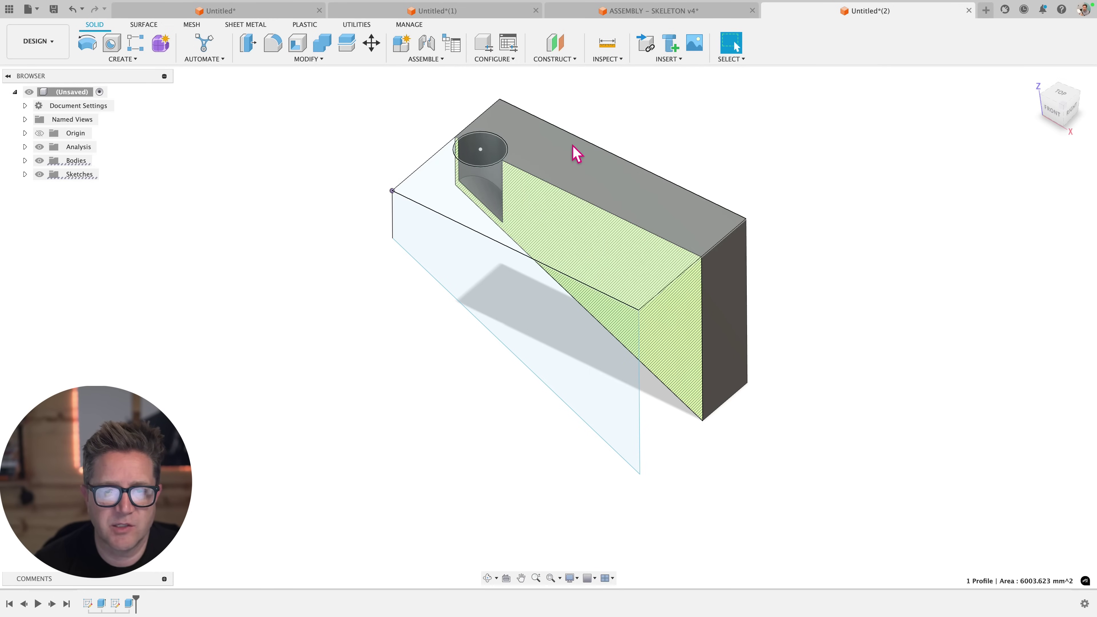
click(576, 152)
click(102, 63)
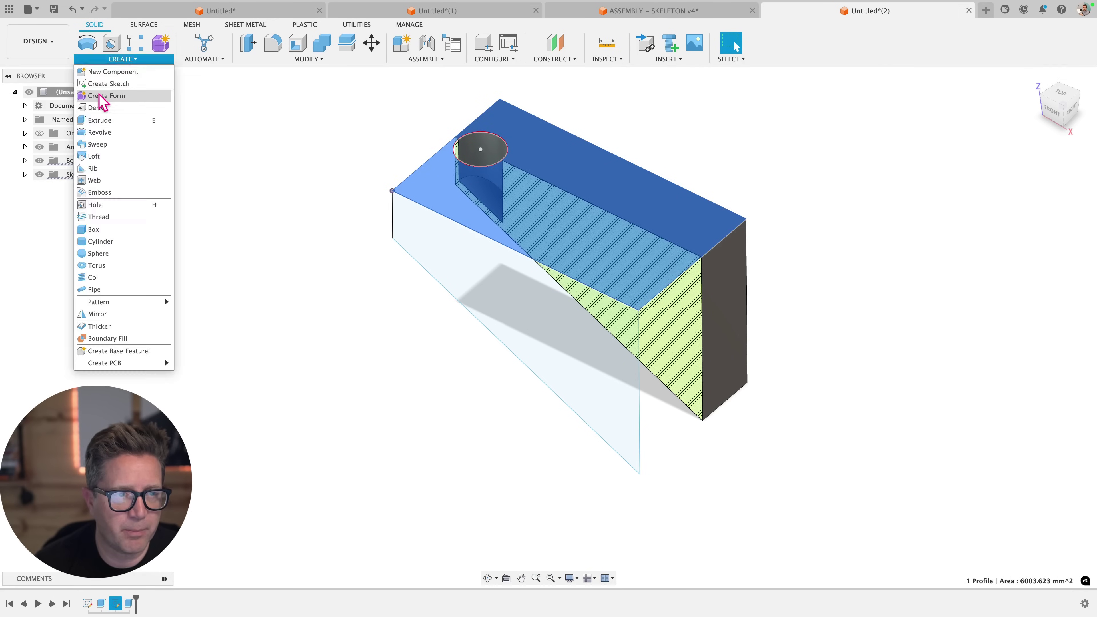
click(101, 93)
click(87, 43)
click(582, 234)
click(839, 166)
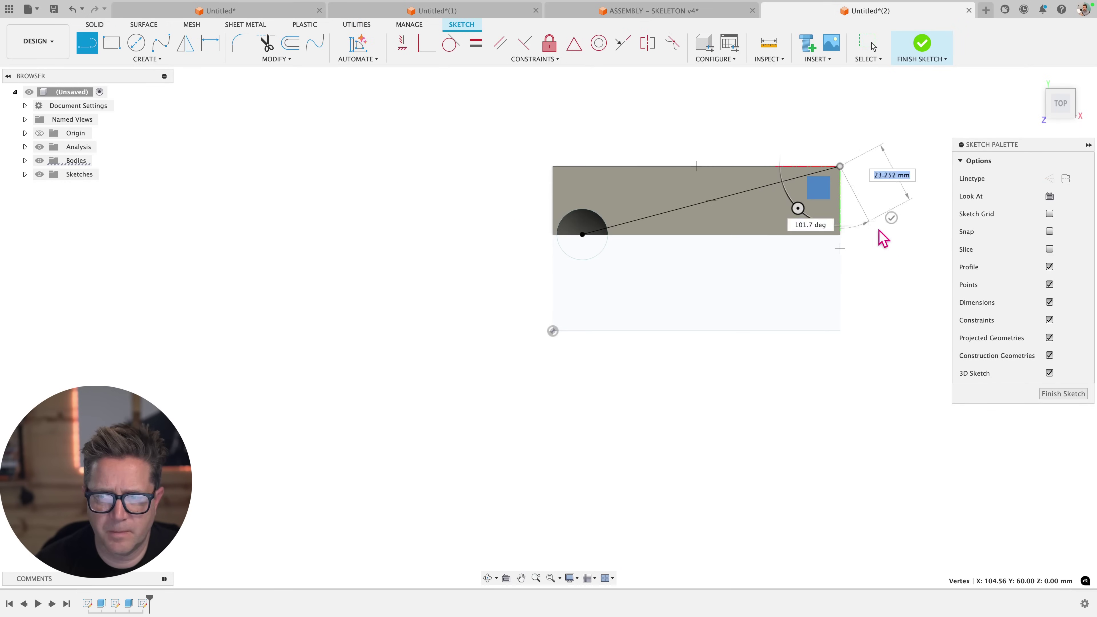
click(1062, 394)
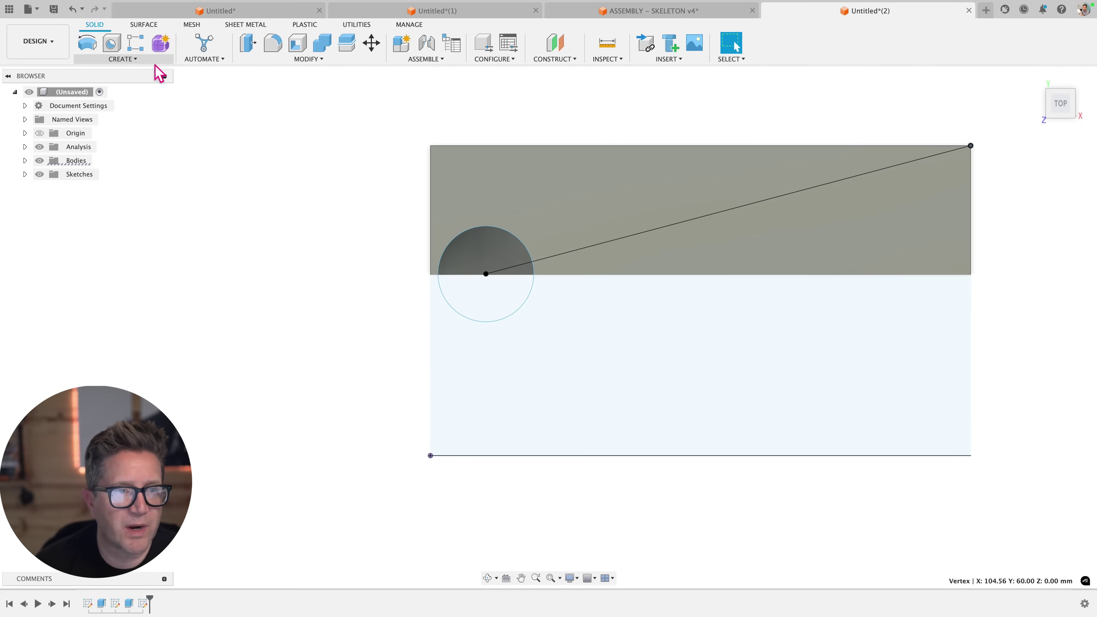
Start a rectangular pattern with object type Features, using the hole's cut extrusion as the object and the diagonal sketch line as the axis
click(137, 49)
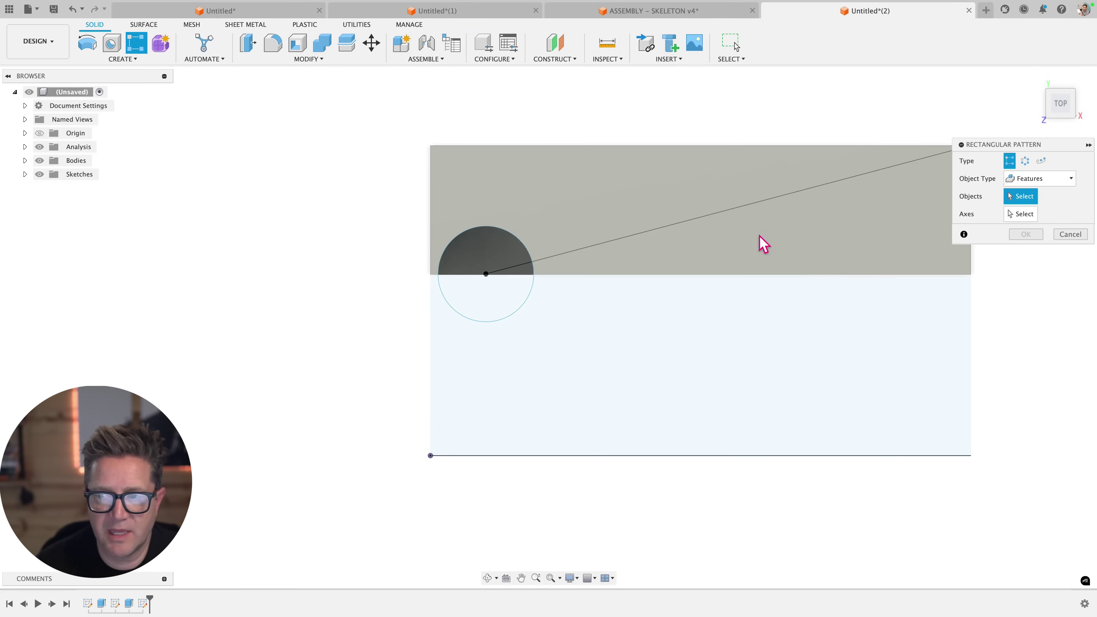
click(130, 605)
click(1028, 215)
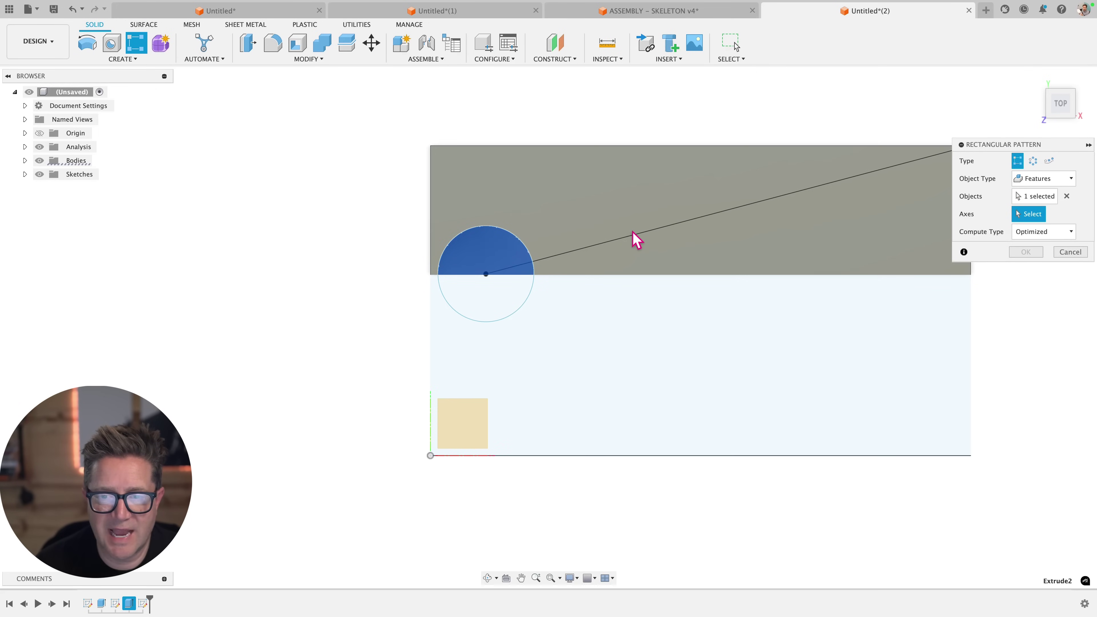
click(634, 241)
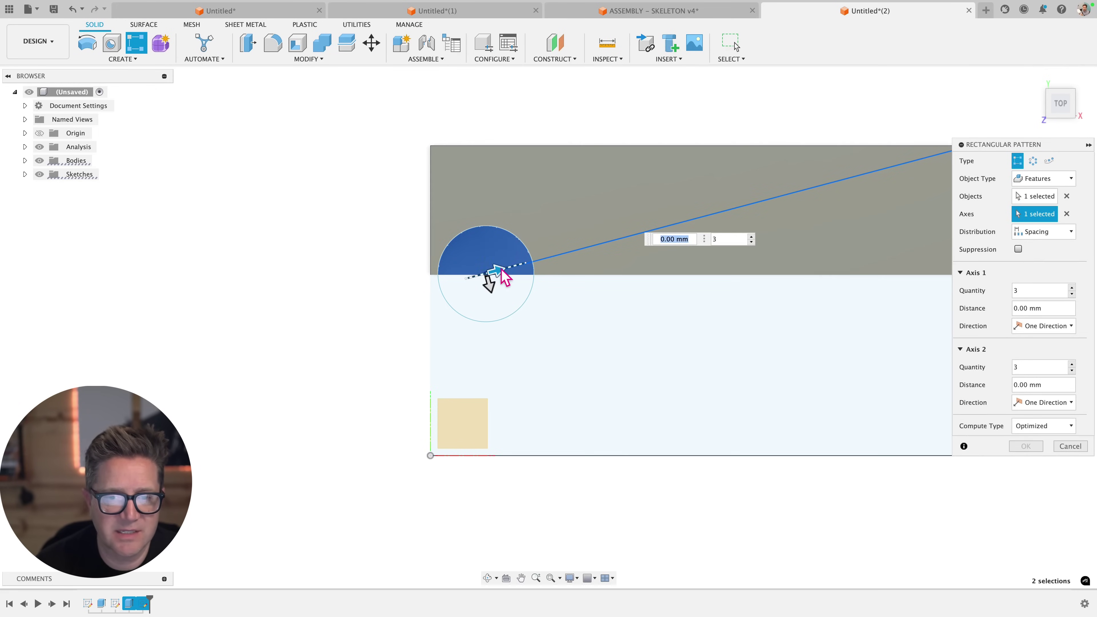
Set the diagonal hole pattern to a quantity of 3 at 32 mm spacing with Adjust compute, and accept it
drag(501, 270, 665, 242)
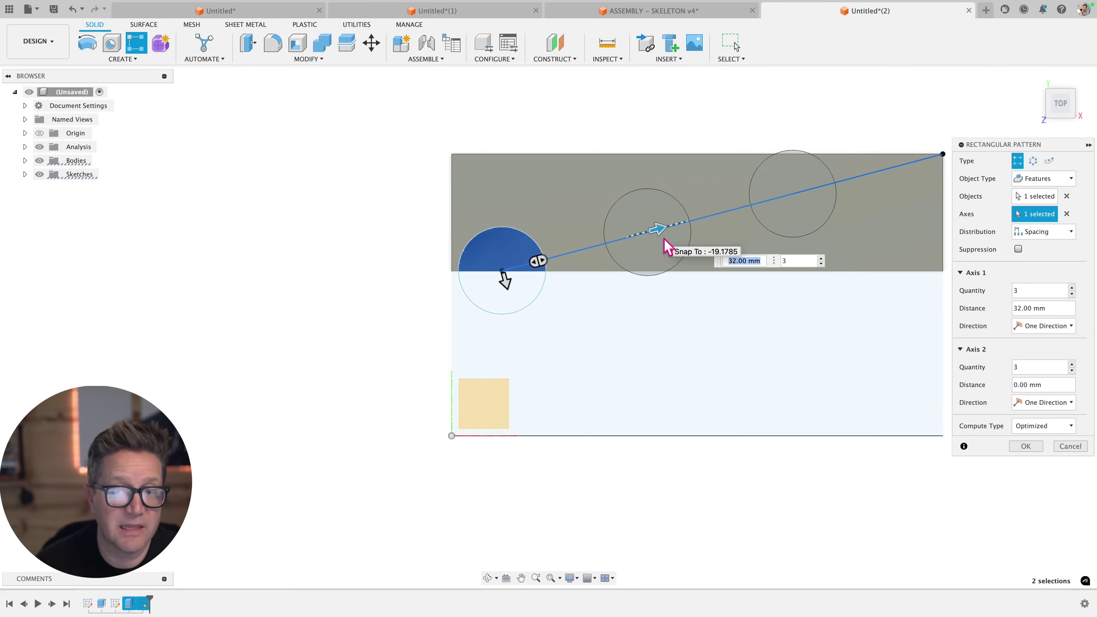
click(791, 260)
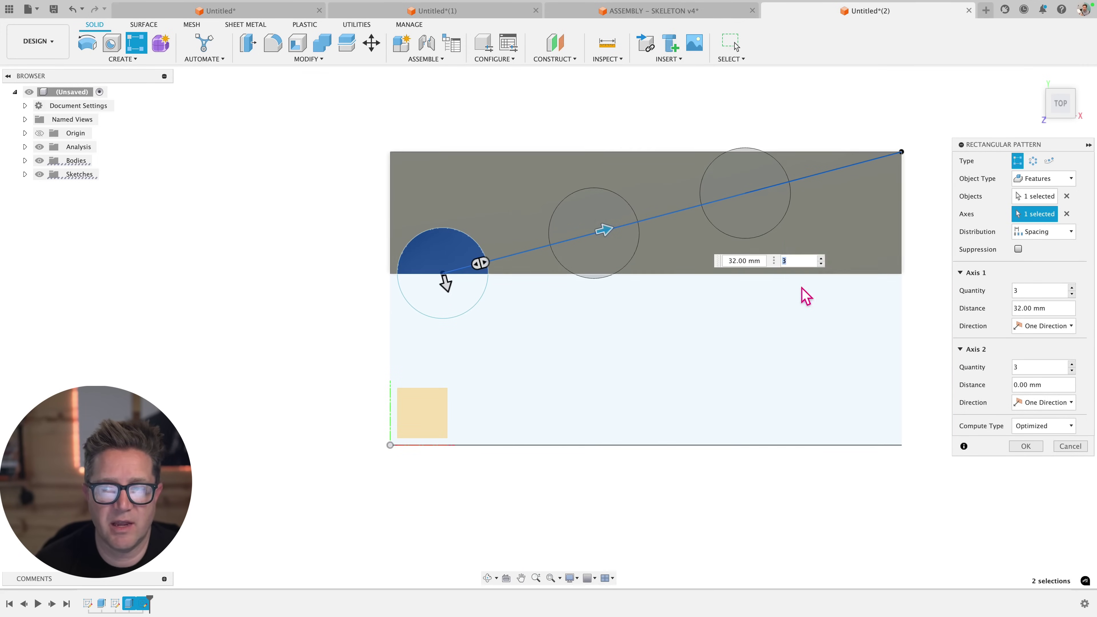
click(1041, 426)
click(1035, 465)
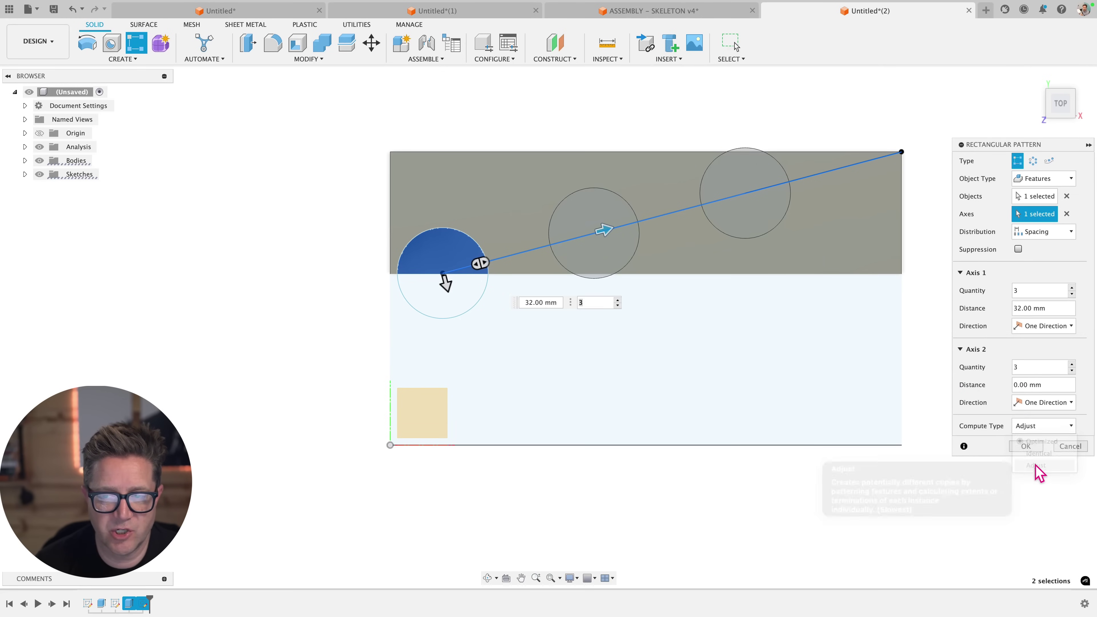
click(1028, 448)
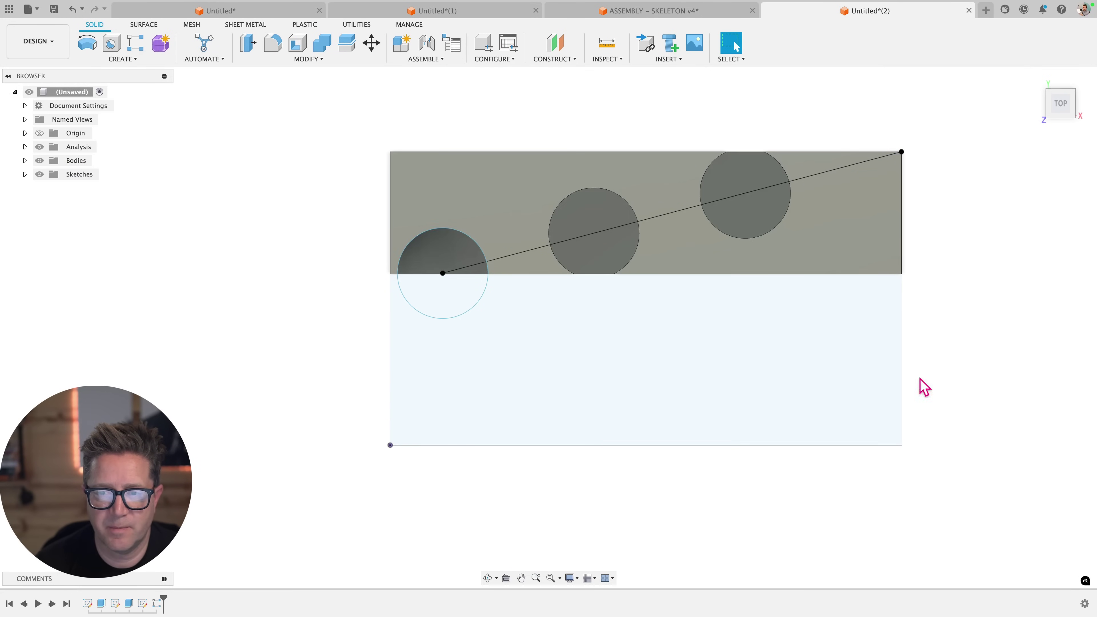